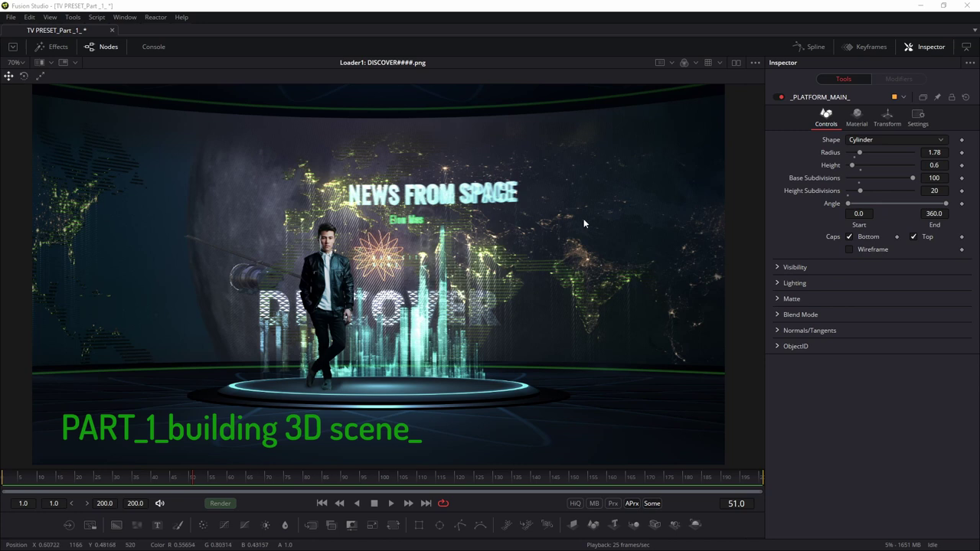
# Step: Open the split viewer and examine the finished studio's 3D scene, including the floor, ceiling, rings and platform
pyautogui.click(736, 65)
pyautogui.scroll(-2, 612, 274)
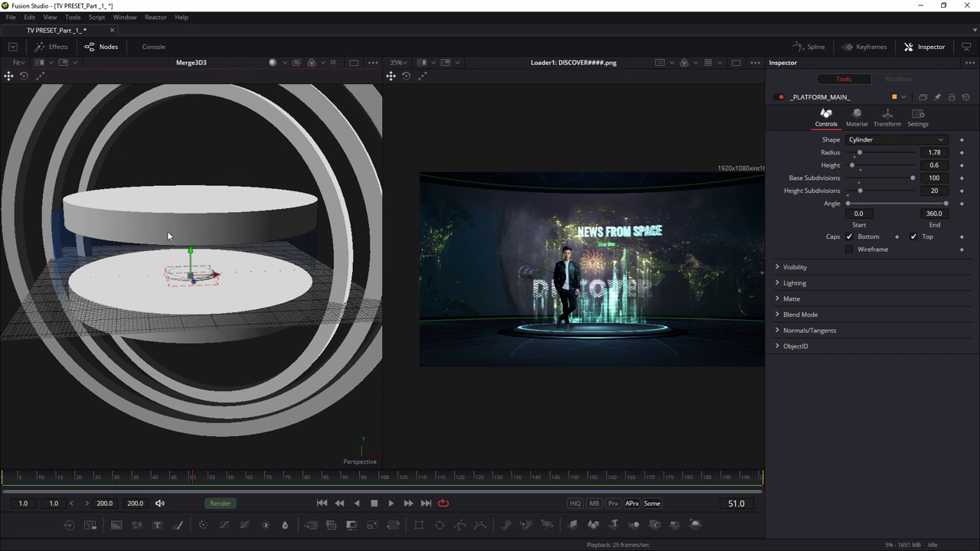
pyautogui.scroll(-3, 192, 213)
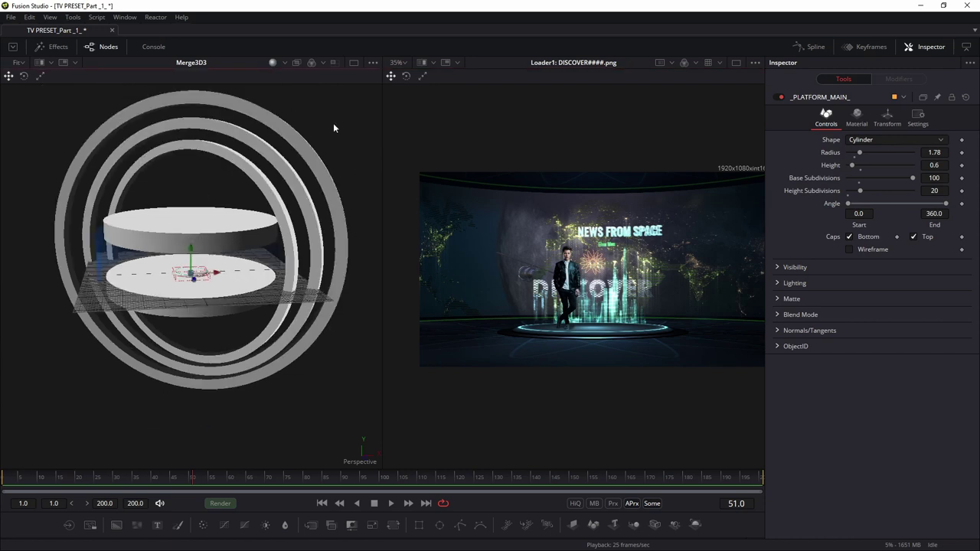
pyautogui.moveTo(166, 218); pyautogui.dragTo(334, 349)
pyautogui.scroll(3, 191, 306)
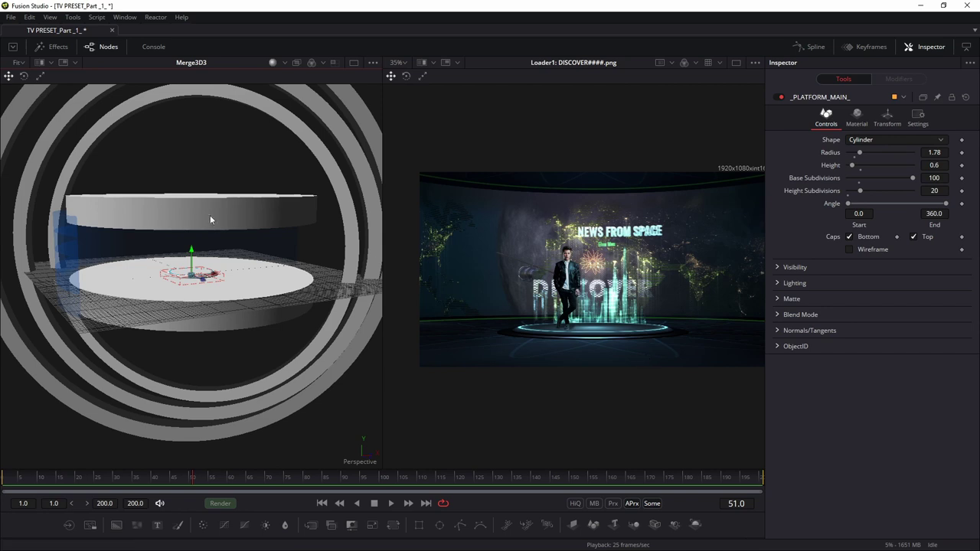
pyautogui.scroll(3, 284, 320)
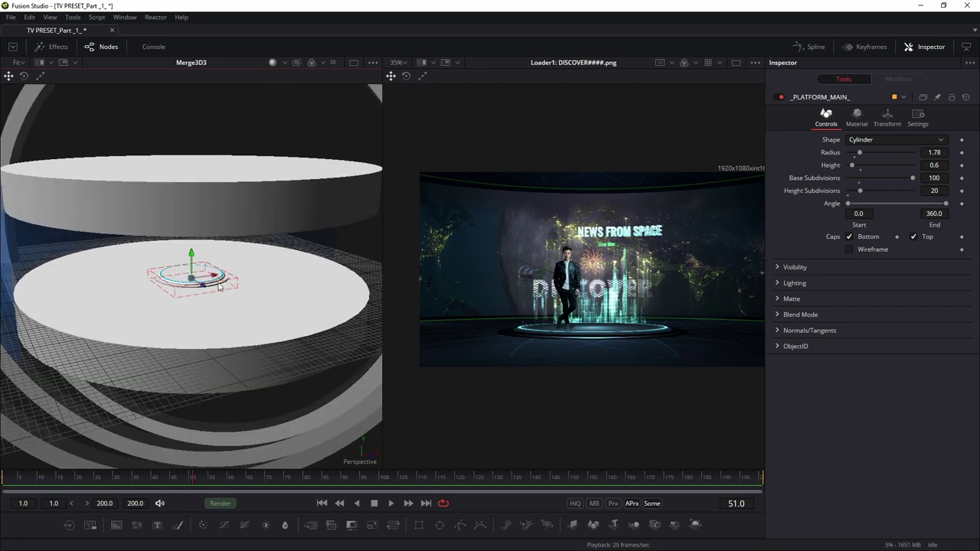
# Step: Create a new empty composition and make it the active one
pyautogui.click(10, 19)
pyautogui.press('Escape')
pyautogui.hotkey('ctrl', 'n')
pyautogui.click(57, 30)
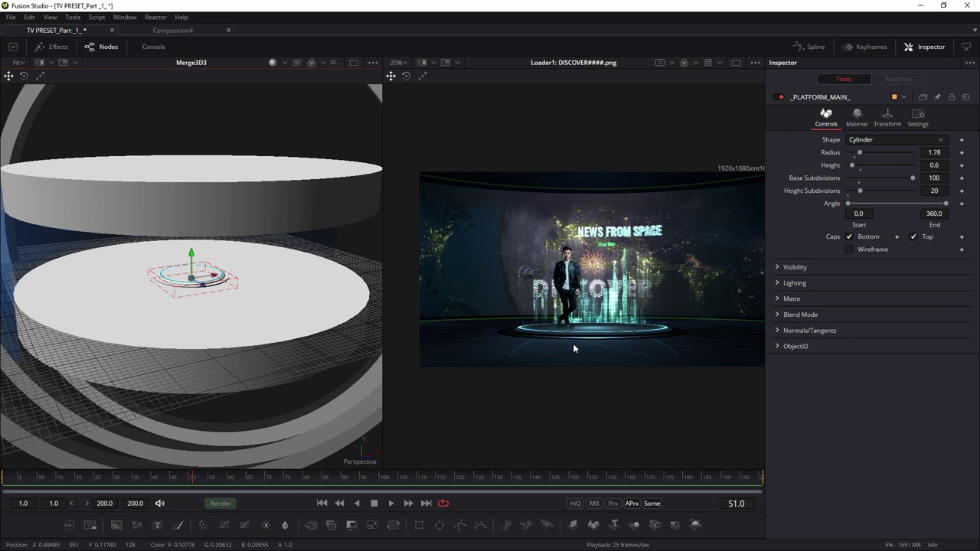
pyautogui.click(178, 30)
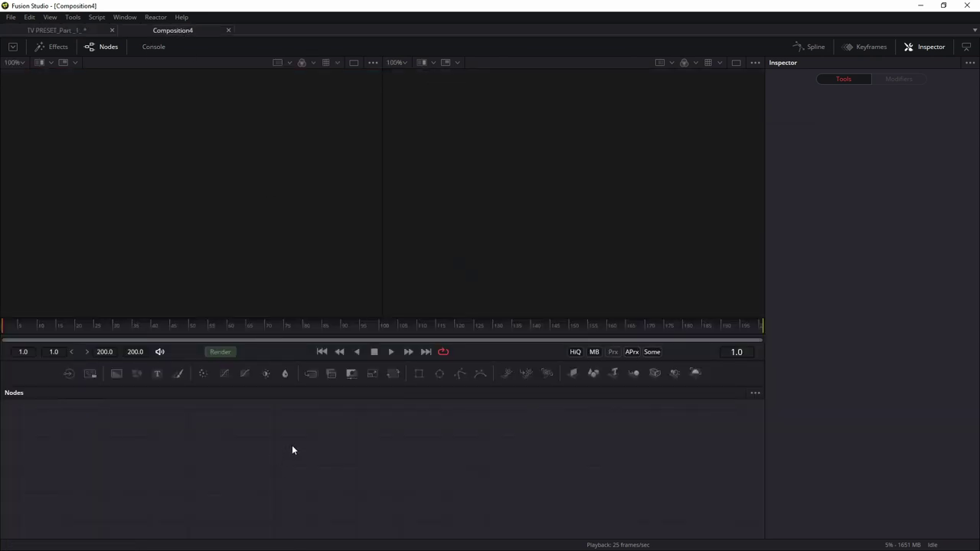
pyautogui.hotkey('shift', 'space')
pyautogui.write('sha')
pyautogui.press('Down')
pyautogui.press('Down')
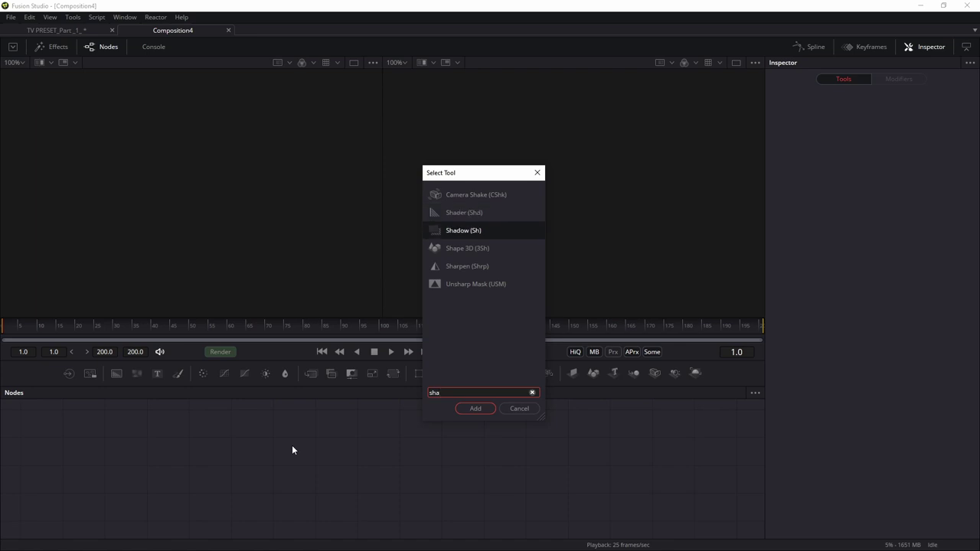
pyautogui.click(511, 411)
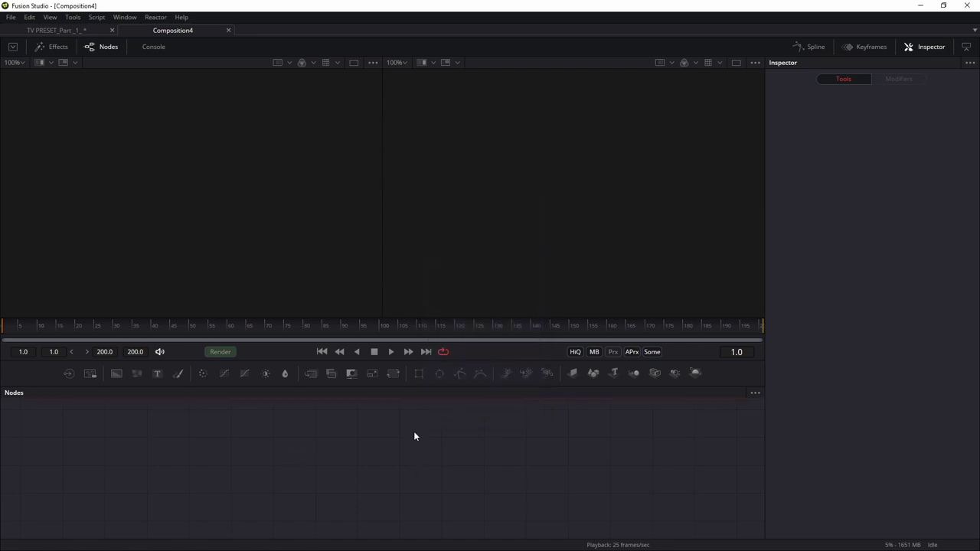
pyautogui.hotkey('shift', 'space')
pyautogui.click(510, 410)
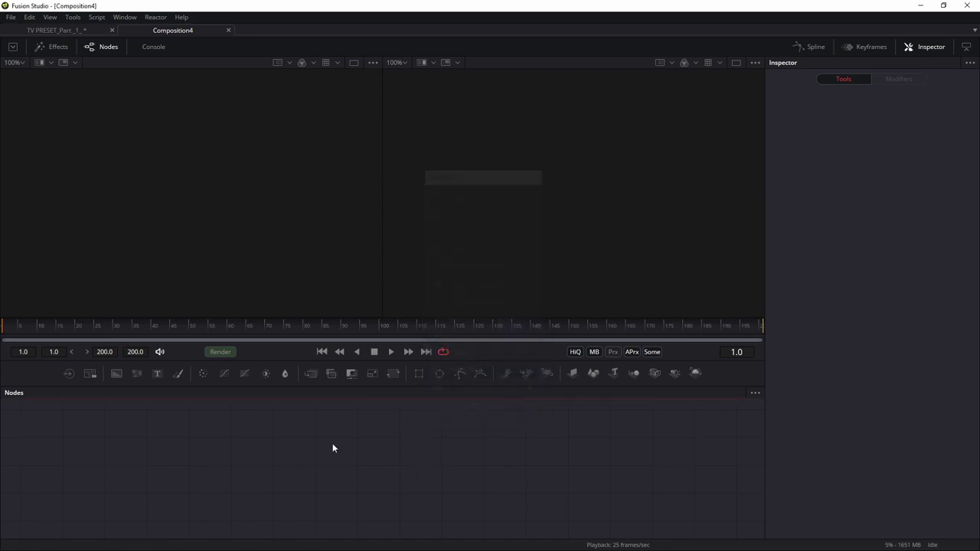
# Step: Add a Shape 3D node to the new composition and rename it _FLOOR_
pyautogui.click(72, 17)
pyautogui.moveTo(99, 36)
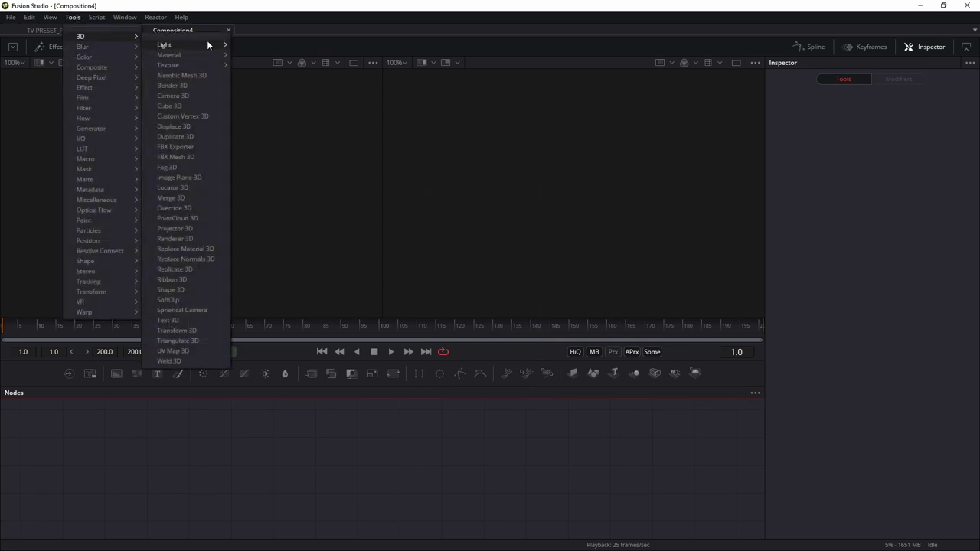
pyautogui.click(172, 291)
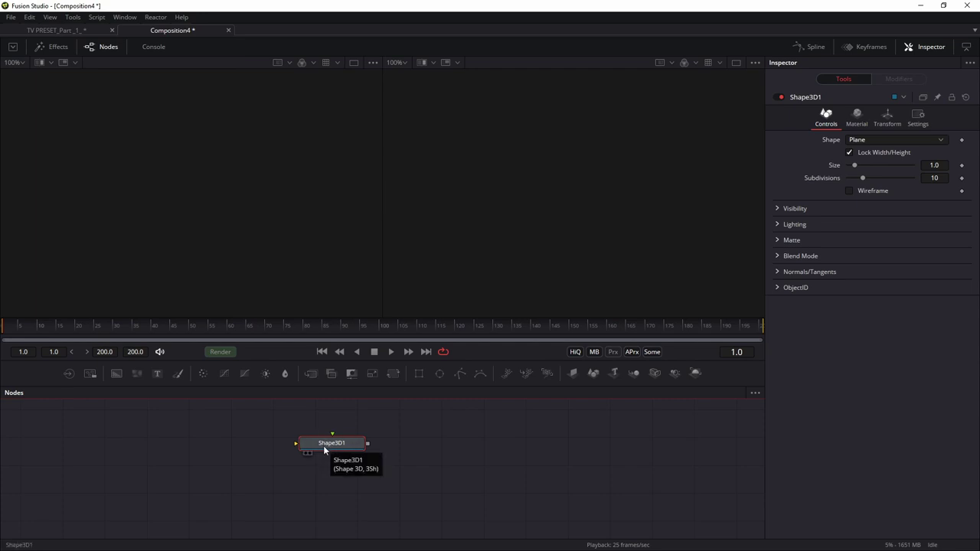
pyautogui.press('F2')
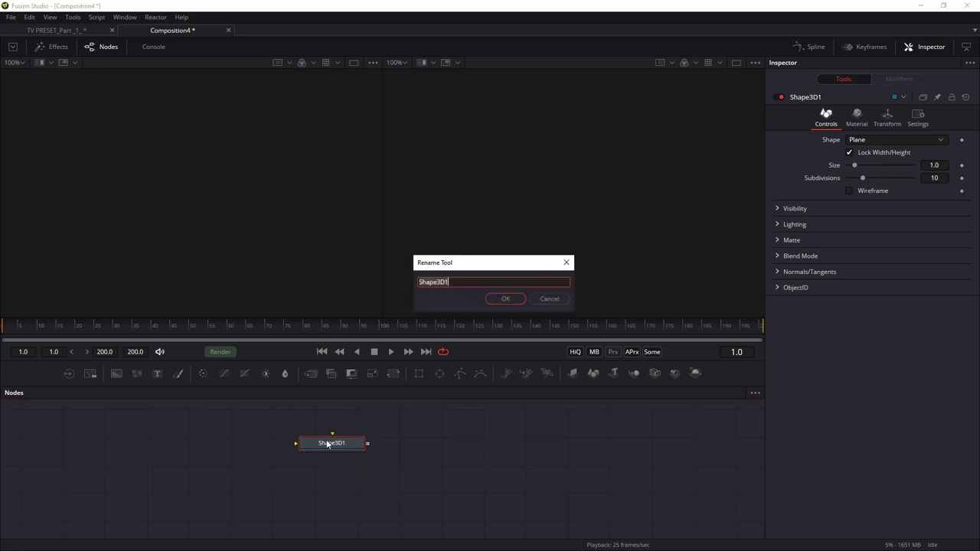
pyautogui.press('BackSpace')
pyautogui.write('_FLOOR_')
pyautogui.press('Return')
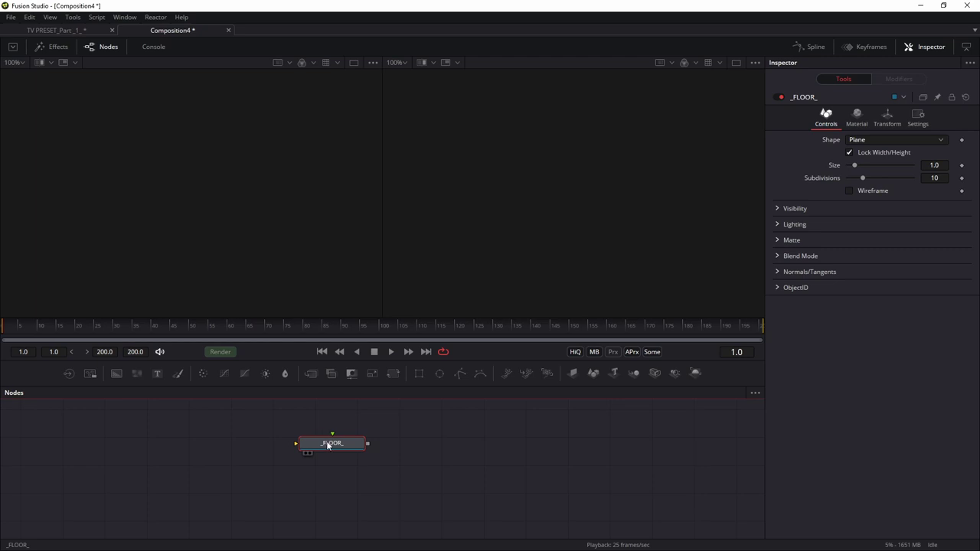
# Step: Display _FLOOR_ in a single viewer and change its shape to Cylinder
pyautogui.press('1')
pyautogui.click(353, 62)
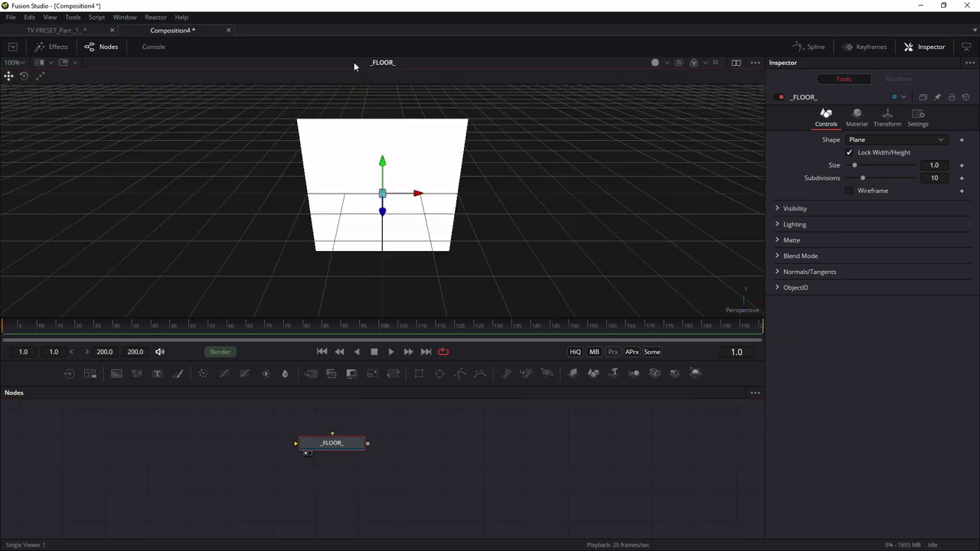
pyautogui.click(866, 142)
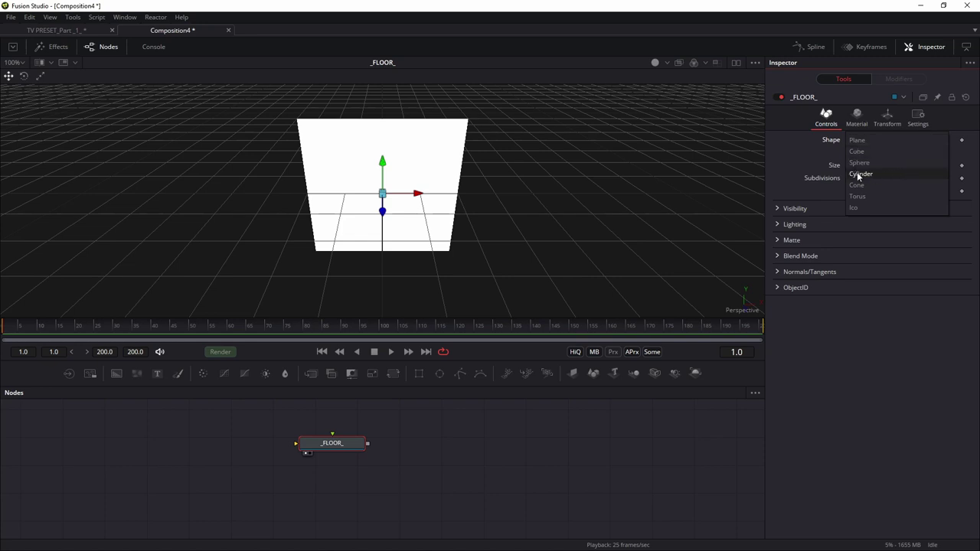
pyautogui.click(858, 175)
# Step: Switch the 3D viewer's shading mode to Lights
pyautogui.scroll(-2, 442, 249)
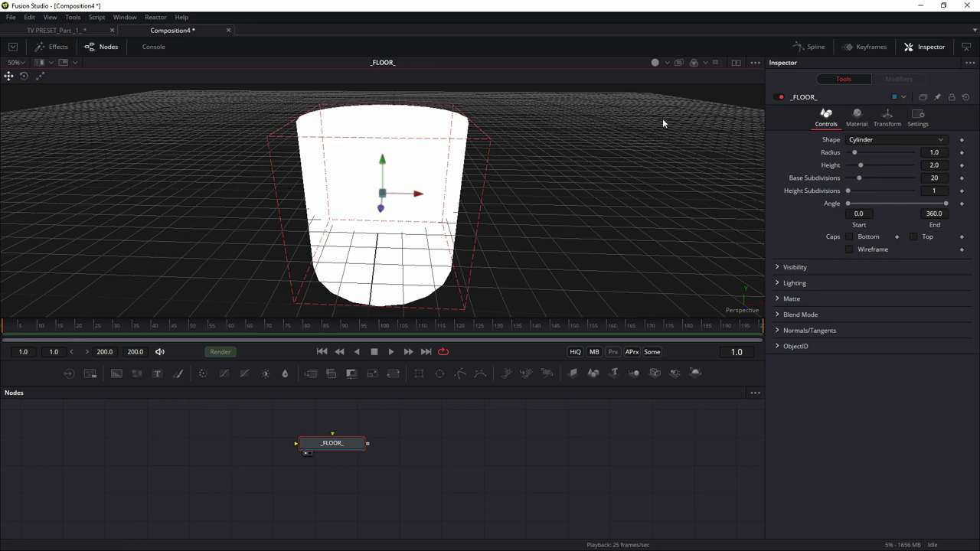
pyautogui.click(666, 62)
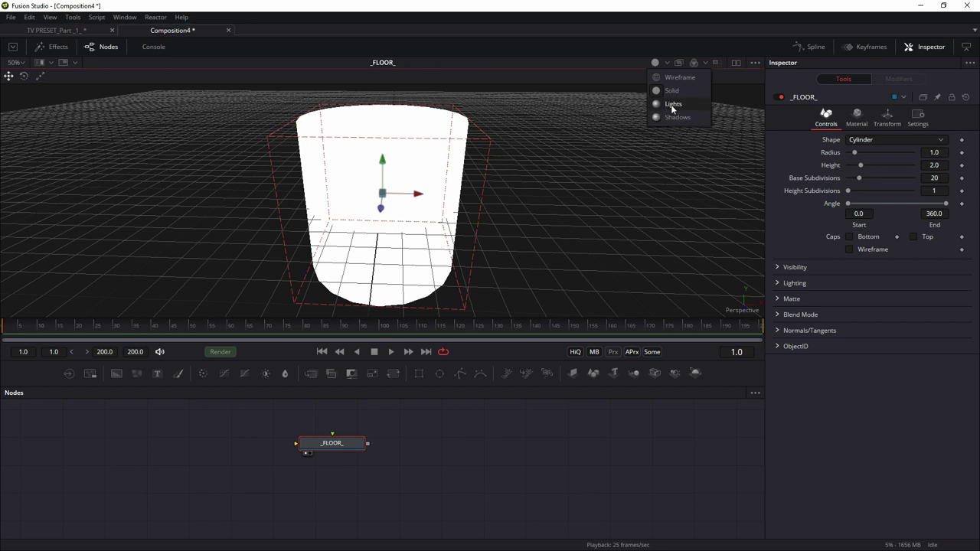
pyautogui.click(672, 104)
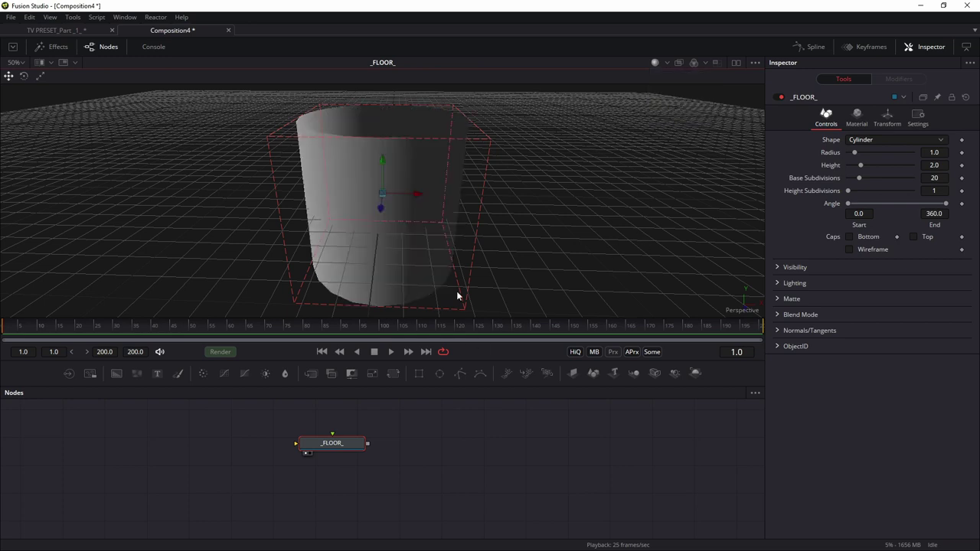
pyautogui.moveTo(437, 202); pyautogui.dragTo(442, 231)
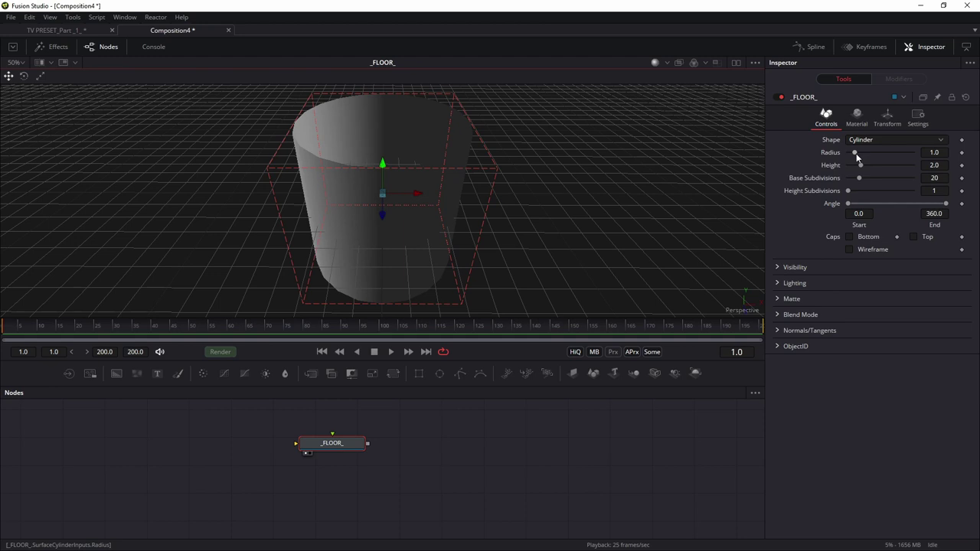
# Step: Set the _FLOOR_ cylinder's radius to 10, base subdivisions to 50 and height subdivisions to 2
pyautogui.write('10')
pyautogui.press('Tab')
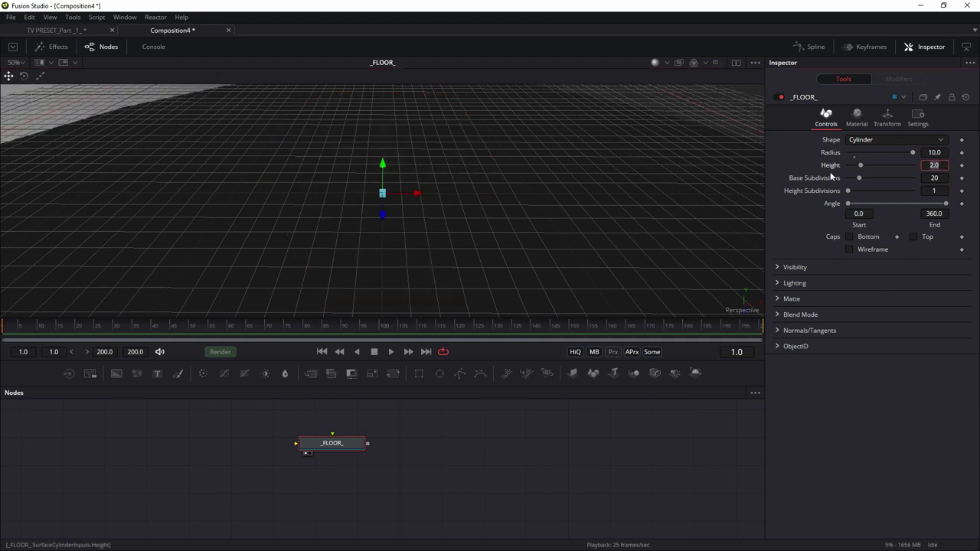
pyautogui.scroll(-5, 506, 186)
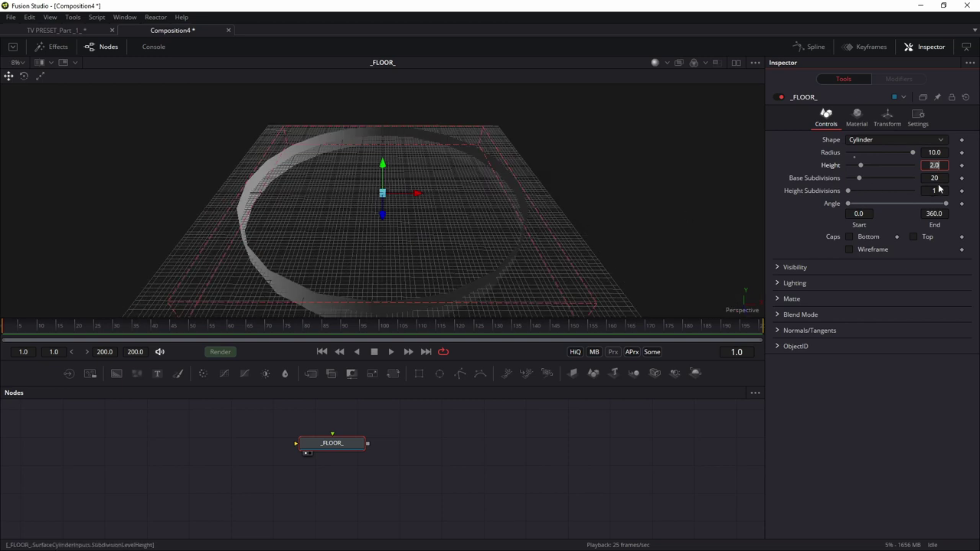
pyautogui.press('Tab')
pyautogui.write('50')
pyautogui.press('Tab')
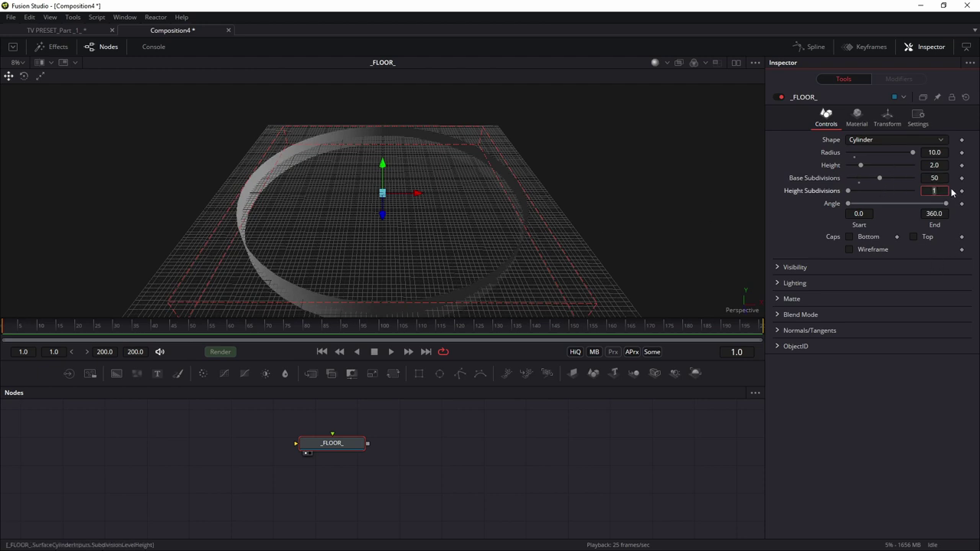
pyautogui.click(895, 411)
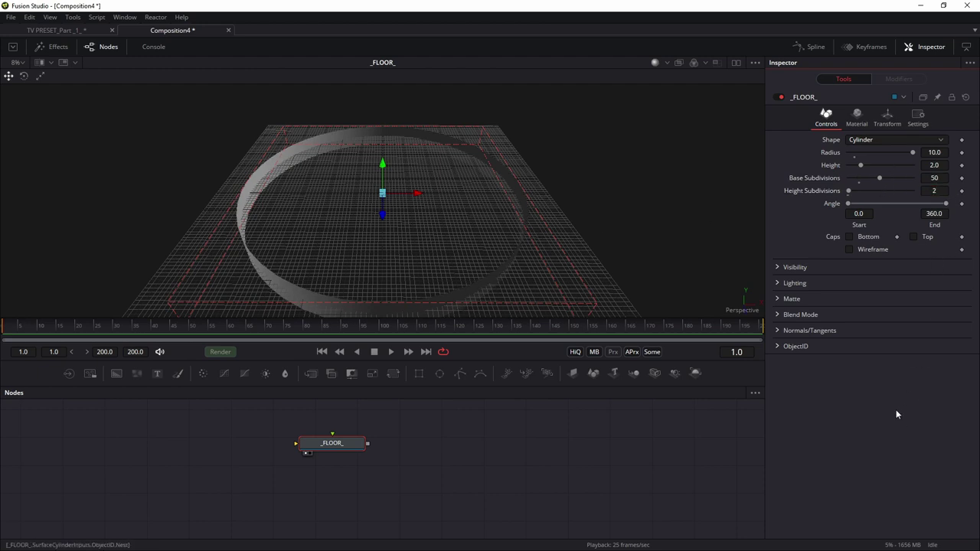
# Step: Enable the bottom and top caps of the _FLOOR_ cylinder
pyautogui.click(848, 237)
pyautogui.click(914, 237)
pyautogui.moveTo(384, 256); pyautogui.dragTo(383, 197)
pyautogui.scroll(2, 375, 200)
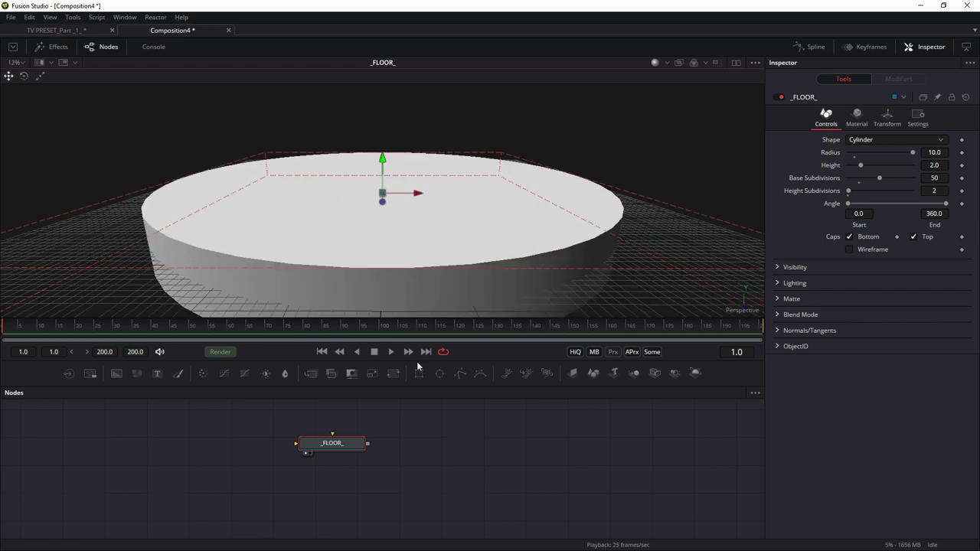
pyautogui.moveTo(290, 463); pyautogui.dragTo(285, 460)
pyautogui.moveTo(435, 218)
pyautogui.mouseDown()
pyautogui.moveTo(431, 163)
pyautogui.moveTo(437, 225)
pyautogui.mouseUp()
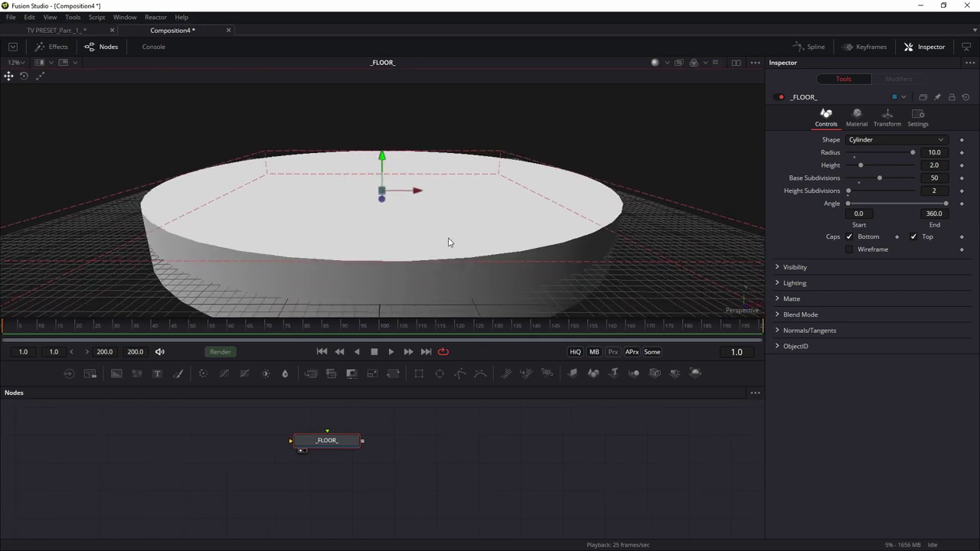
pyautogui.moveTo(453, 438); pyautogui.dragTo(413, 475)
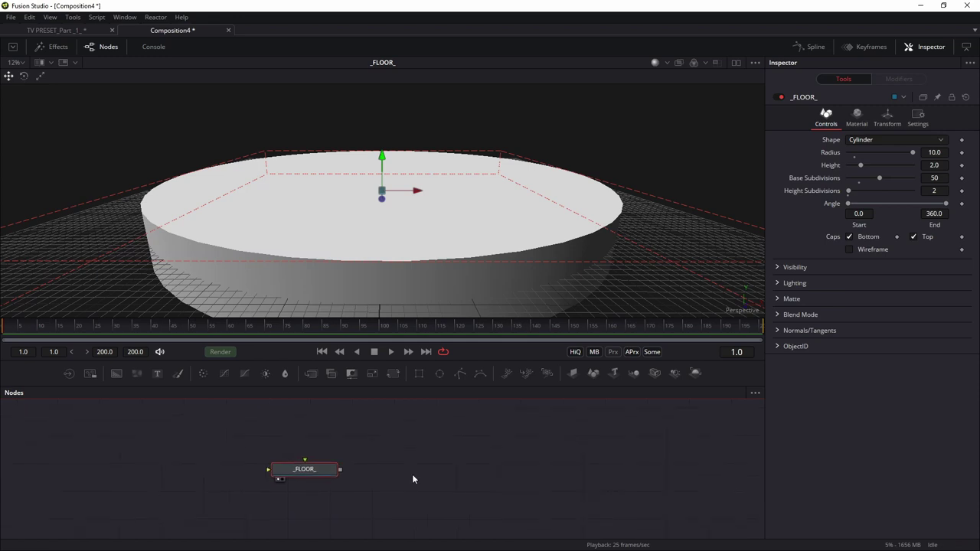
pyautogui.click(409, 463)
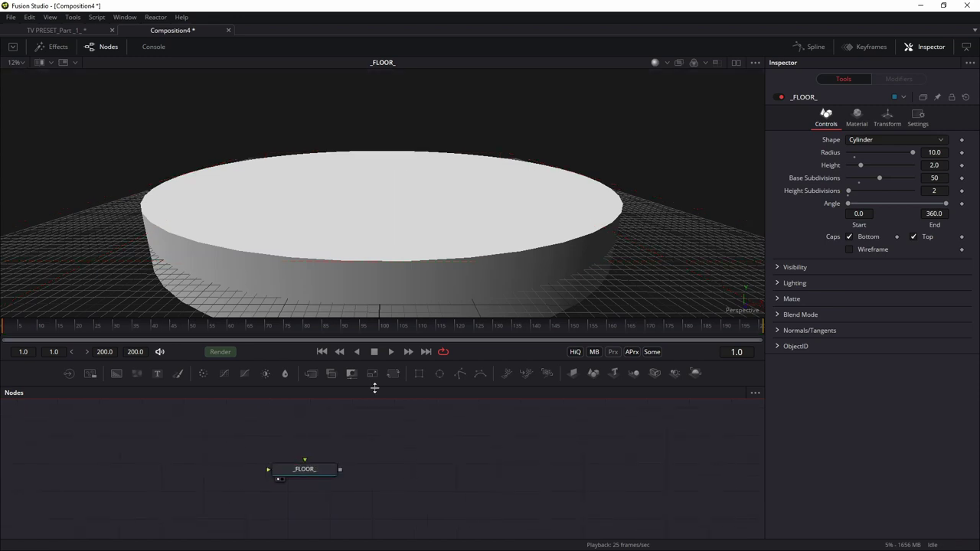
# Step: Inspect the ceiling cylinder in the finished TV PRESET composition and return to Composition4
pyautogui.click(86, 30)
pyautogui.moveTo(234, 284); pyautogui.dragTo(211, 157)
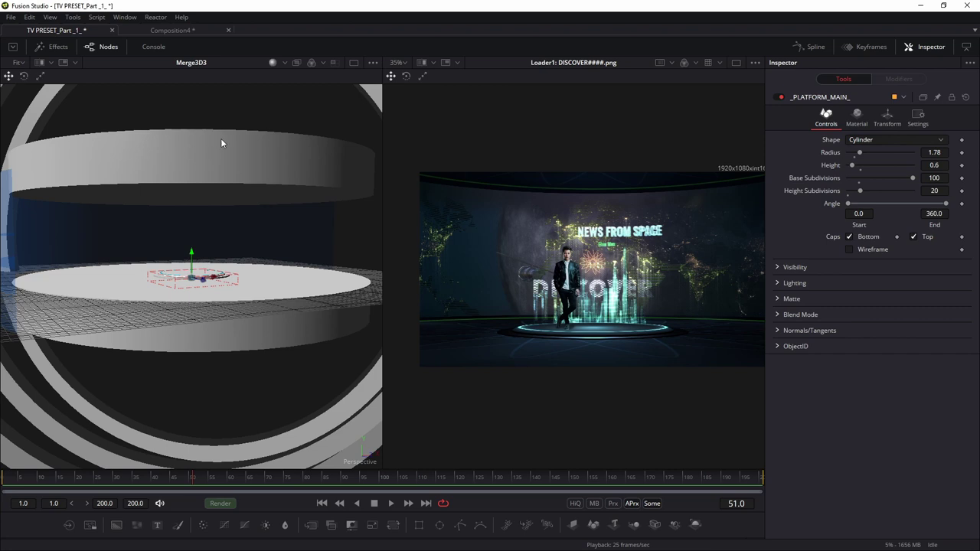
pyautogui.click(188, 30)
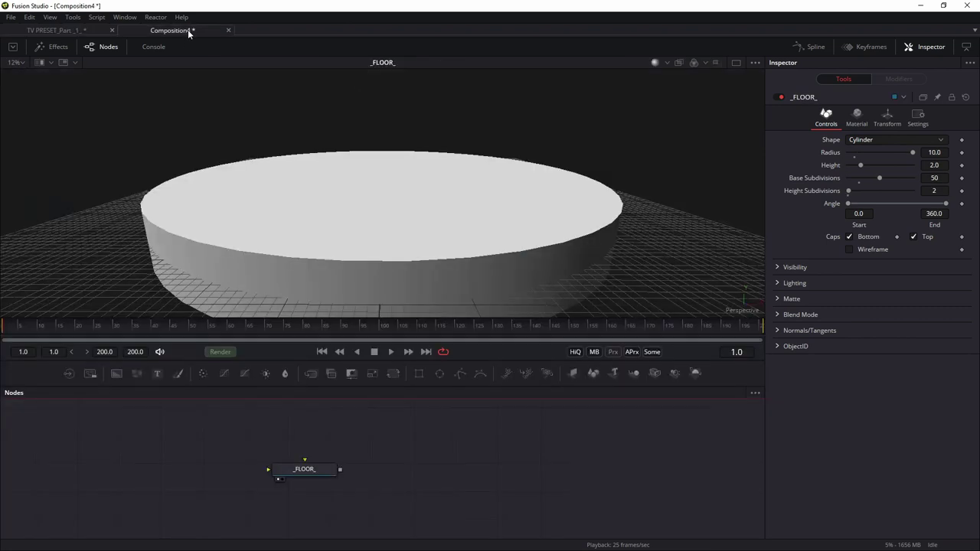
# Step: Duplicate the _FLOOR_ node and rename the copy _CEILING_
pyautogui.scroll(-3, 361, 231)
pyautogui.click(363, 205)
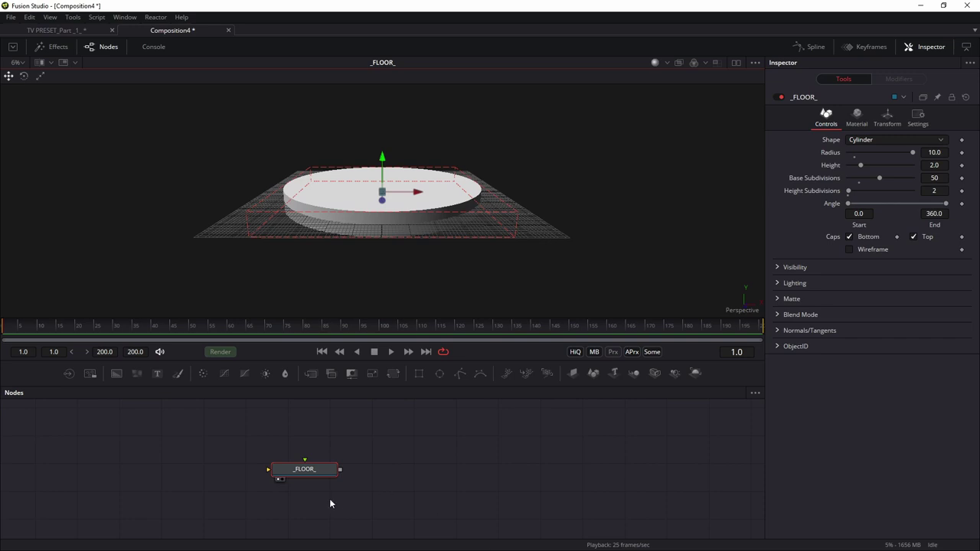
pyautogui.hotkey('ctrl', 'v')
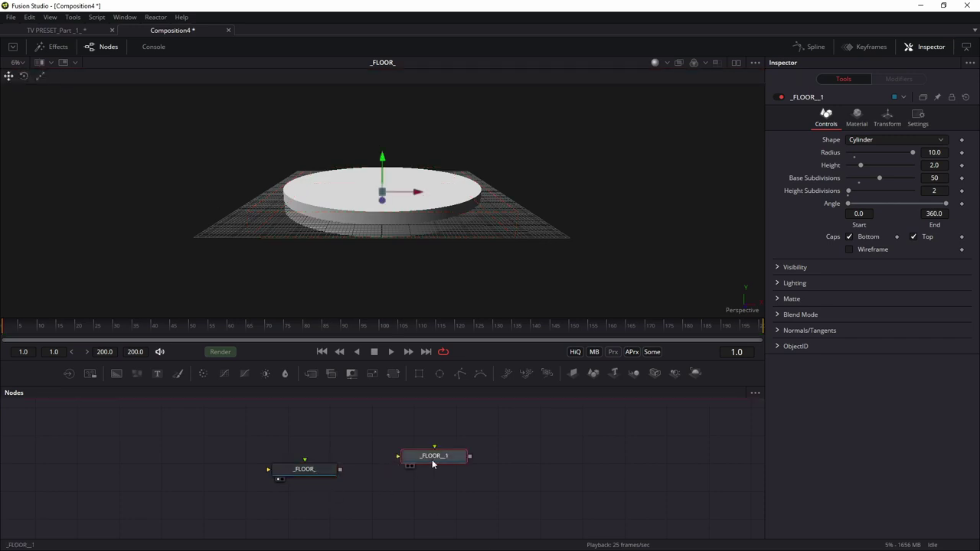
pyautogui.press('F2')
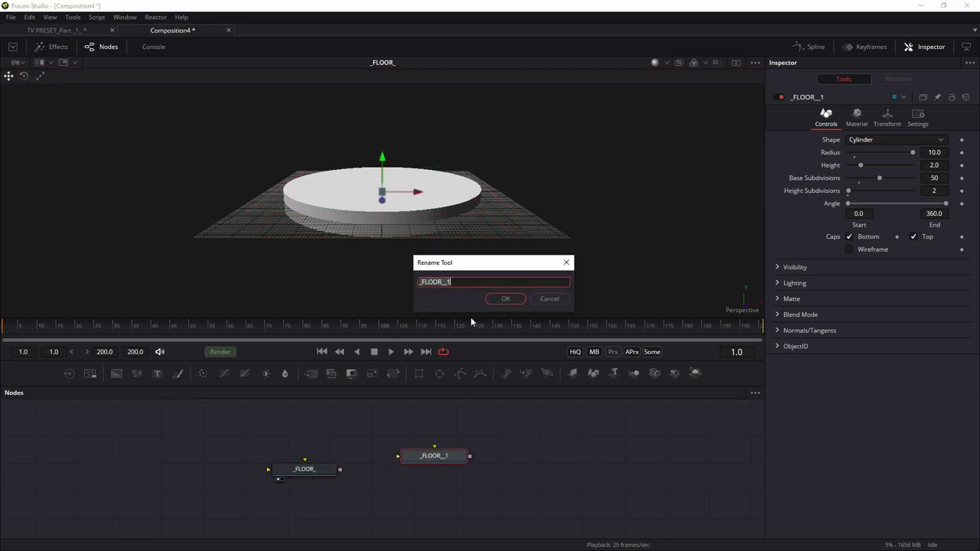
pyautogui.press('End')
pyautogui.press('BackSpace')
pyautogui.press('BackSpace')
pyautogui.press('BackSpace')
pyautogui.press('BackSpace')
pyautogui.press('BackSpace')
pyautogui.press('BackSpace')
pyautogui.press('BackSpace')
pyautogui.press('BackSpace')
pyautogui.write('CEILING_')
pyautogui.press('Return')
# Step: Combine _CEILING_ and _FLOOR_ in a displayed Merge 3D node and raise the ceiling cylinder well above the floor
pyautogui.moveTo(422, 462); pyautogui.dragTo(340, 468)
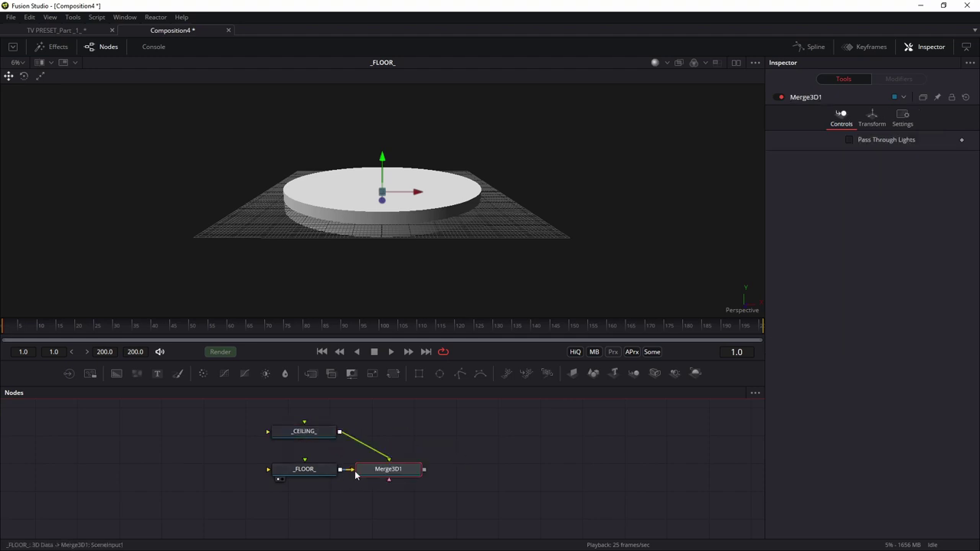
pyautogui.press('1')
pyautogui.click(322, 431)
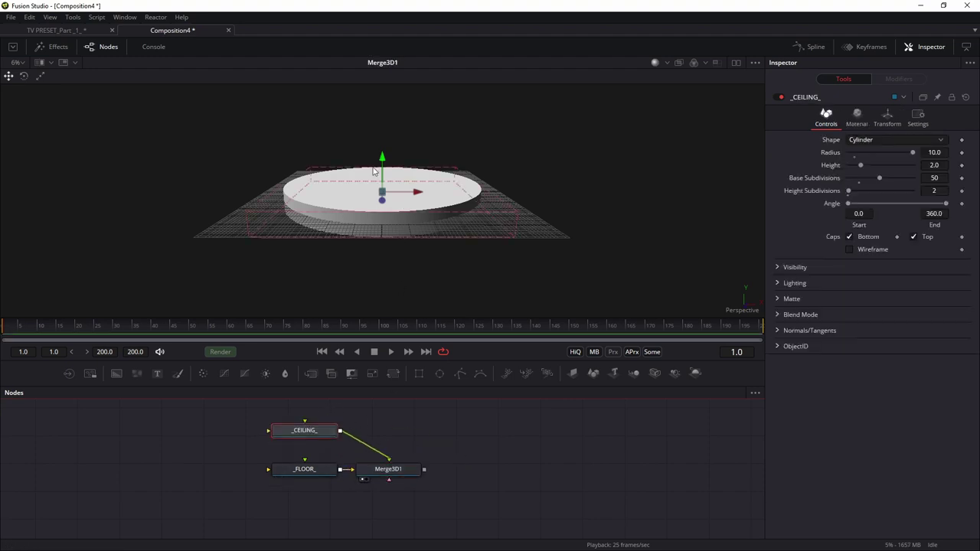
pyautogui.moveTo(384, 159); pyautogui.dragTo(387, 97)
pyautogui.moveTo(401, 134); pyautogui.dragTo(388, 108)
pyautogui.scroll(4, 387, 129)
pyautogui.scroll(-2, 388, 130)
pyautogui.moveTo(400, 214); pyautogui.dragTo(401, 198)
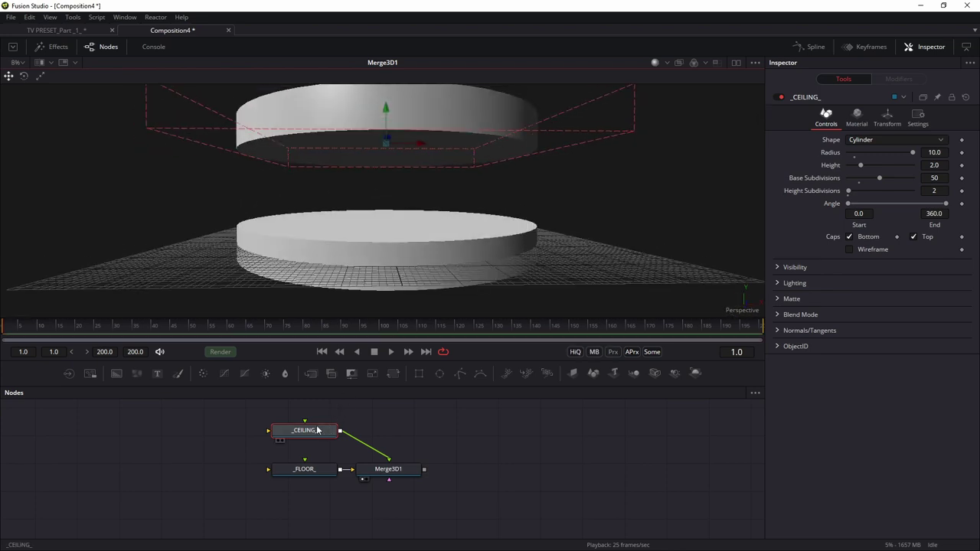
# Step: Disconnect the _CEILING_ node from Merge3D1 so only the floor feeds the merge
pyautogui.moveTo(413, 277); pyautogui.dragTo(419, 215)
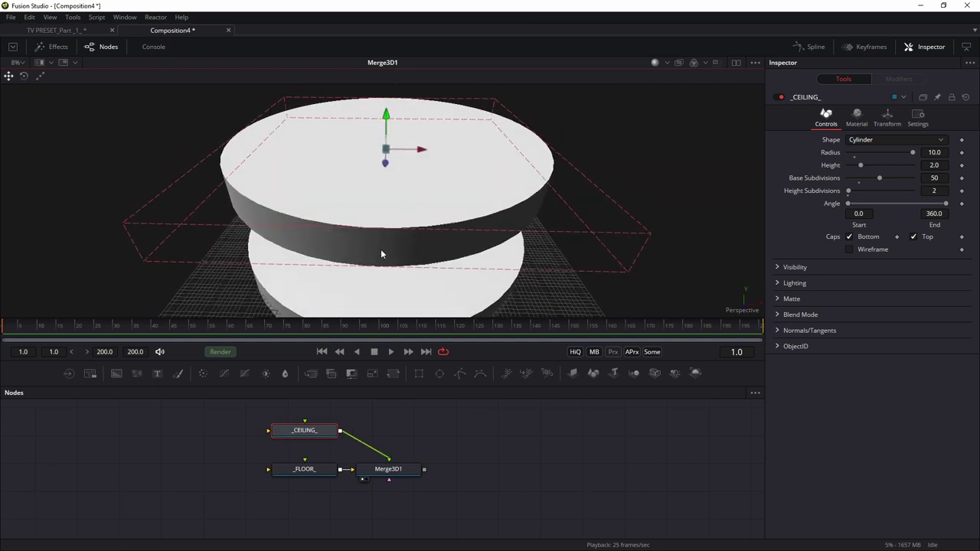
pyautogui.moveTo(392, 202); pyautogui.dragTo(387, 189)
pyautogui.moveTo(412, 262)
pyautogui.mouseDown()
pyautogui.moveTo(427, 232)
pyautogui.moveTo(414, 217)
pyautogui.moveTo(417, 249)
pyautogui.mouseUp()
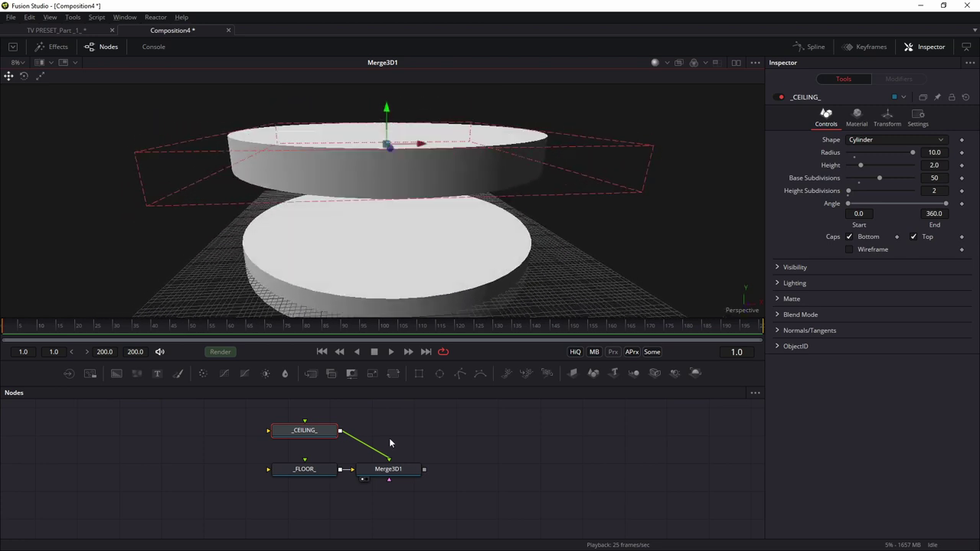
pyautogui.click(383, 456)
pyautogui.moveTo(453, 478); pyautogui.dragTo(361, 481)
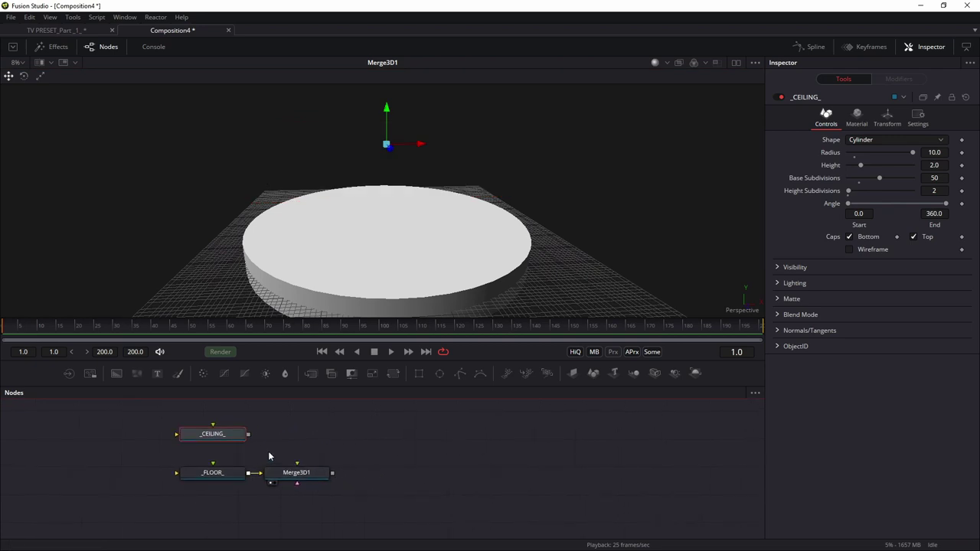
pyautogui.moveTo(269, 453); pyautogui.dragTo(292, 470)
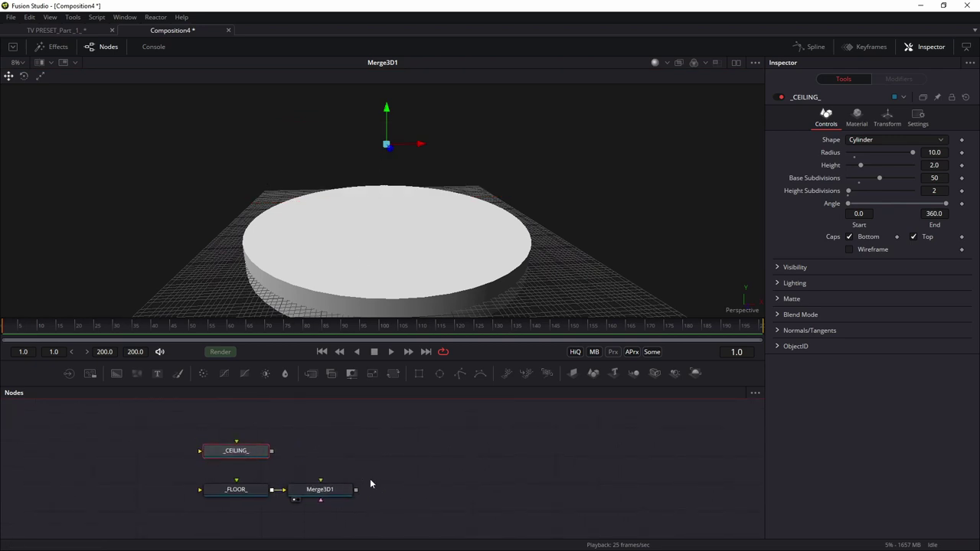
# Step: Add a new Shape 3D node in free space beside Merge3D1
pyautogui.hotkey('shift', 'space')
pyautogui.write('sh')
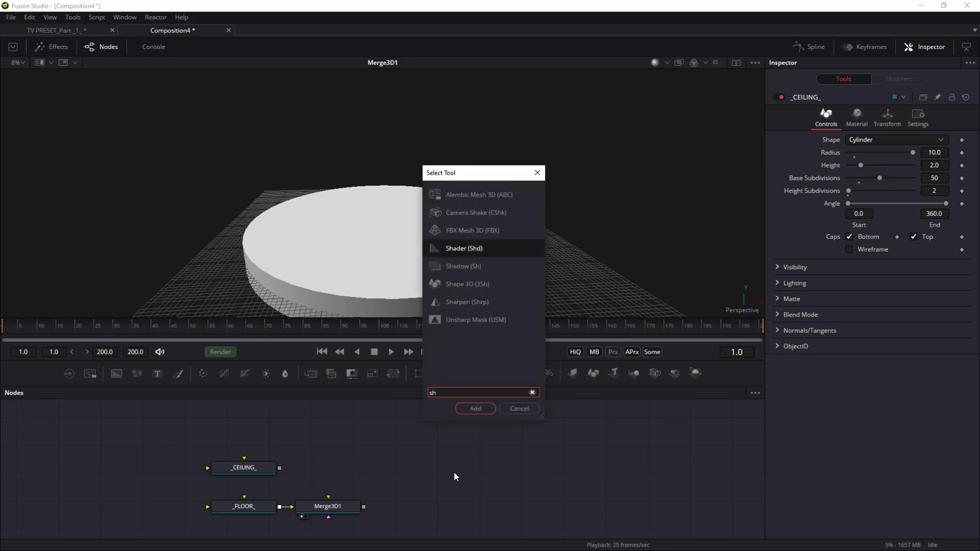
pyautogui.press('Down')
pyautogui.press('Down')
pyautogui.press('Return')
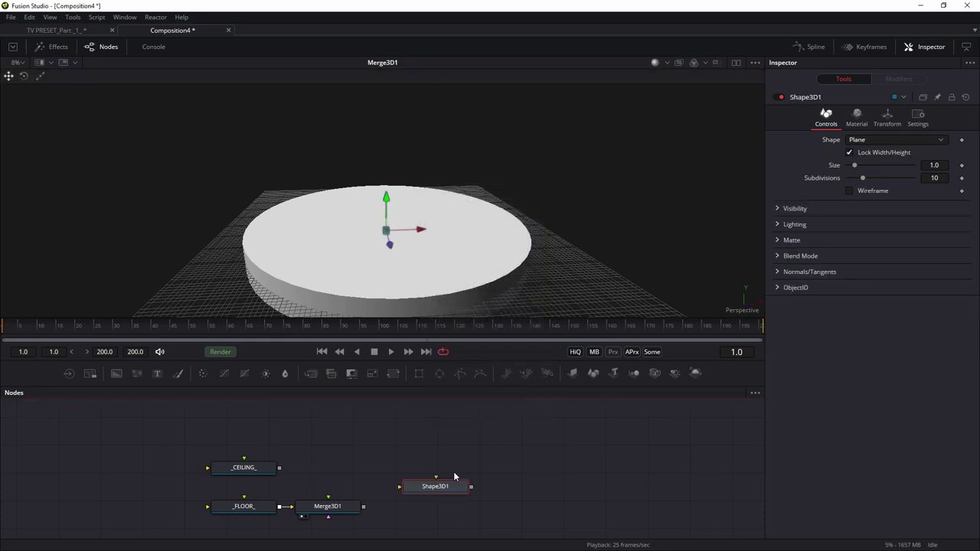
# Step: Examine the main platform in the TV PRESET composition's 3D scene and reference image, and return to Composition4
pyautogui.click(59, 30)
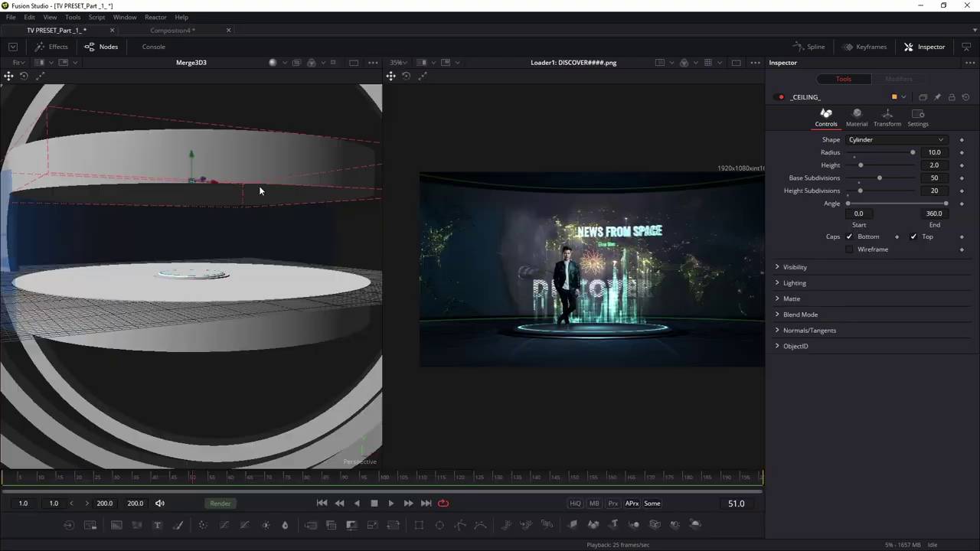
pyautogui.scroll(1, 626, 337)
pyautogui.scroll(3, 720, 340)
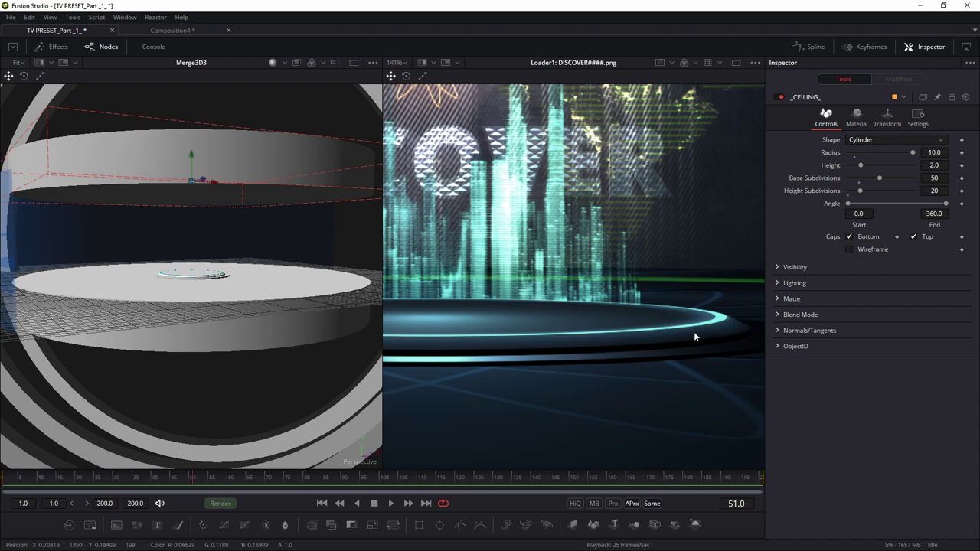
pyautogui.scroll(3, 190, 289)
pyautogui.click(187, 327)
pyautogui.moveTo(187, 327); pyautogui.dragTo(188, 371)
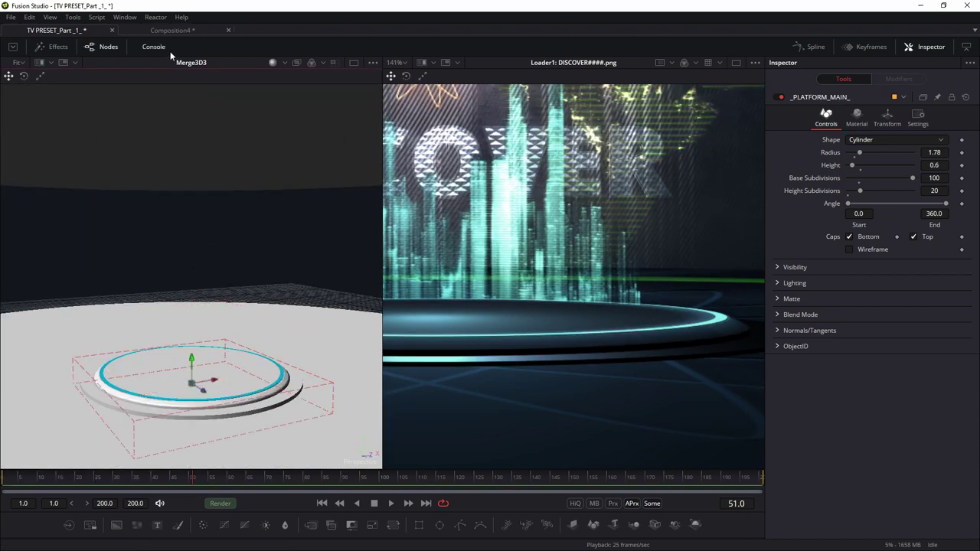
pyautogui.click(164, 29)
pyautogui.click(495, 506)
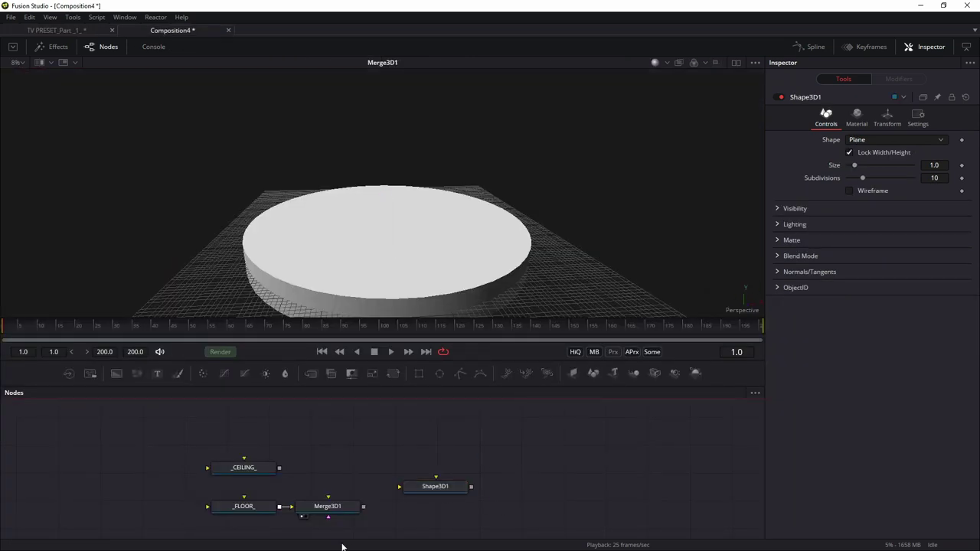
# Step: Make the new Shape 3D a cylinder and rename it _PLATFORM_MAIN_
pyautogui.click(414, 490)
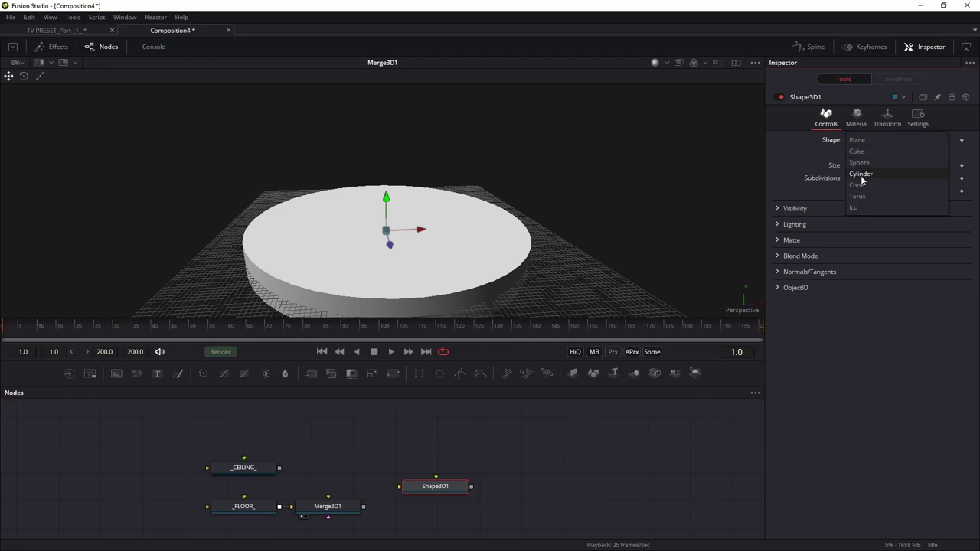
pyautogui.click(860, 174)
pyautogui.moveTo(448, 490); pyautogui.dragTo(415, 484)
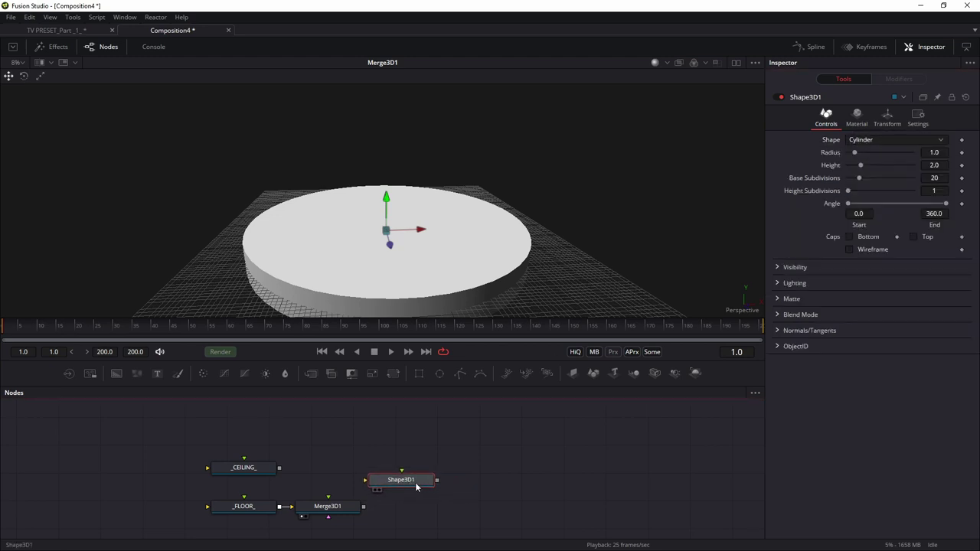
pyautogui.press('F2')
pyautogui.press('BackSpace')
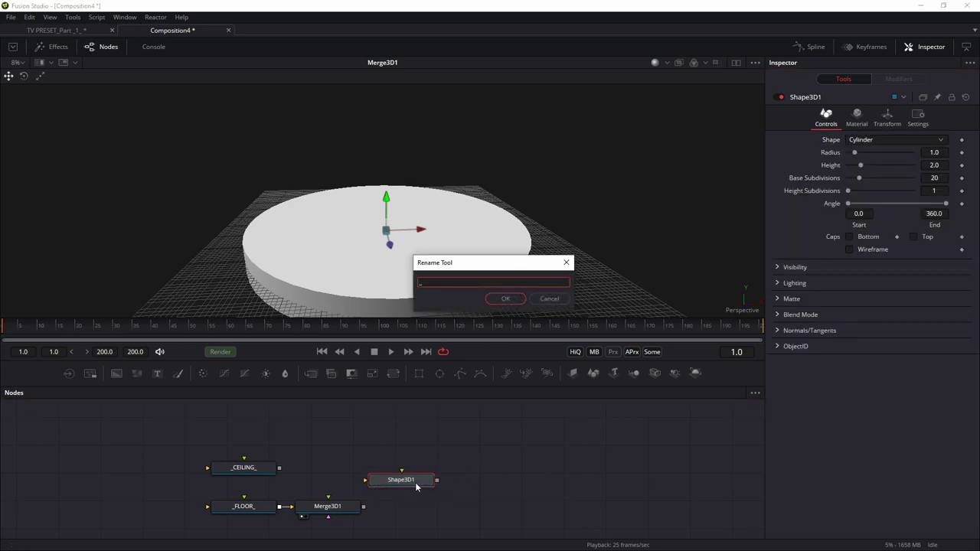
pyautogui.write('_PLATFORM_MAIN_')
pyautogui.press('Return')
# Step: Connect _PLATFORM_MAIN_ to Merge3D1 and select the platform node
pyautogui.moveTo(383, 487); pyautogui.dragTo(326, 507)
pyautogui.scroll(-2, 327, 507)
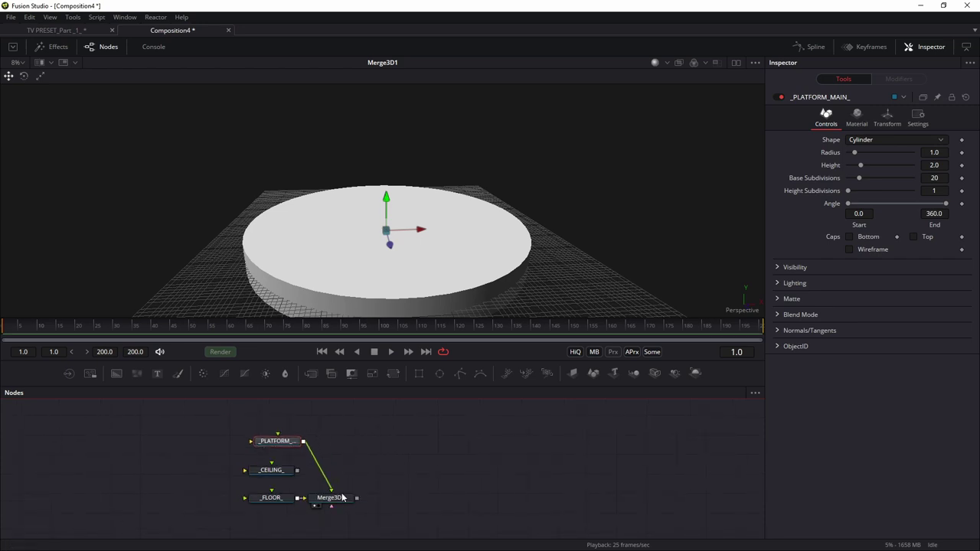
pyautogui.click(341, 503)
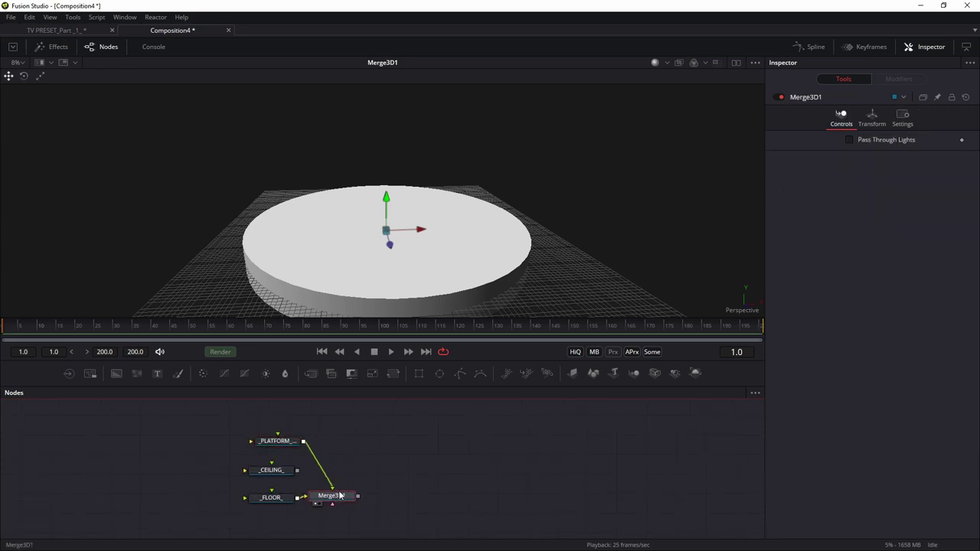
pyautogui.click(277, 443)
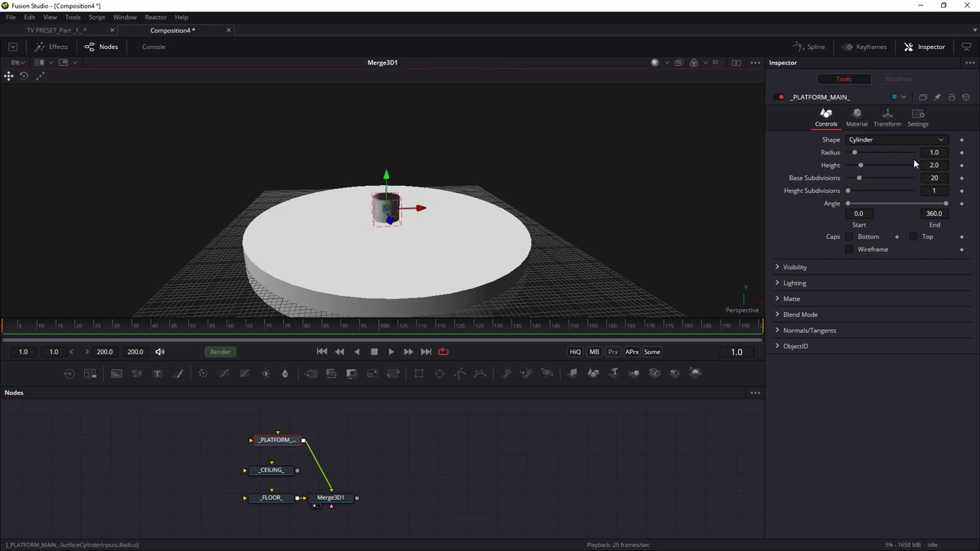
# Step: Set the platform cylinder's radius to 1.78 and its height to 0.6
pyautogui.click(940, 153)
pyautogui.press('BackSpace')
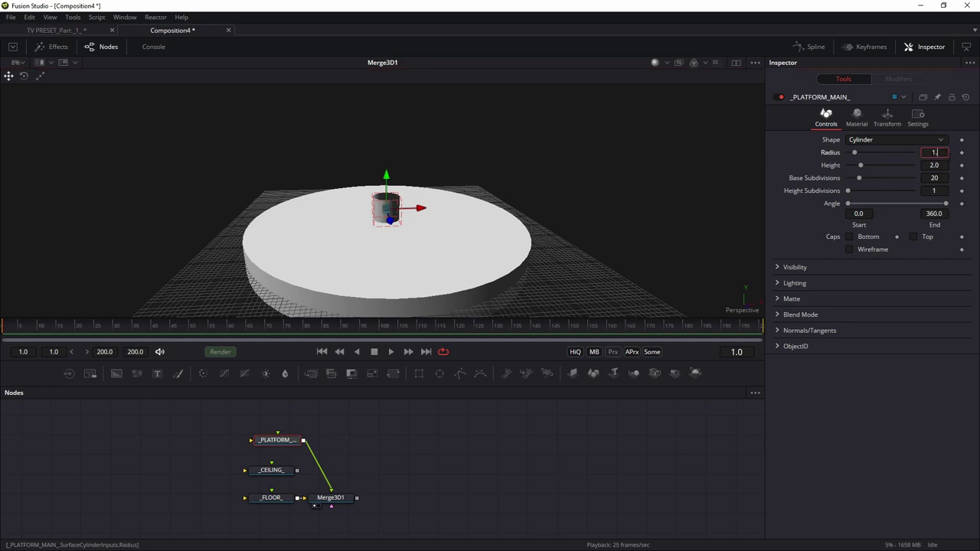
pyautogui.press('Return')
pyautogui.press('Tab')
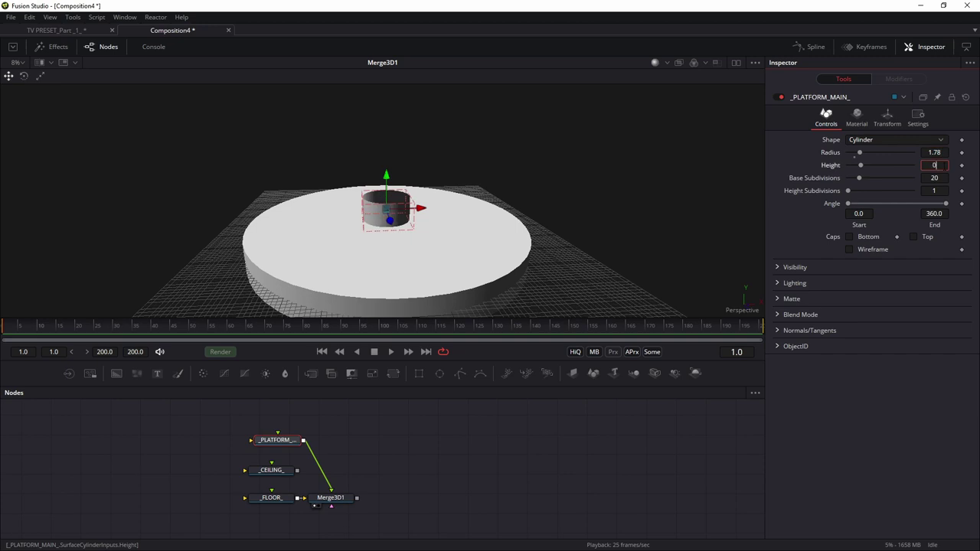
pyautogui.press('Return')
pyautogui.press('Return')
# Step: Set the platform's base subdivisions to 100 and height subdivisions to 5, and enable its bottom and top caps
pyautogui.click(934, 177)
pyautogui.write('100')
pyautogui.press('Tab')
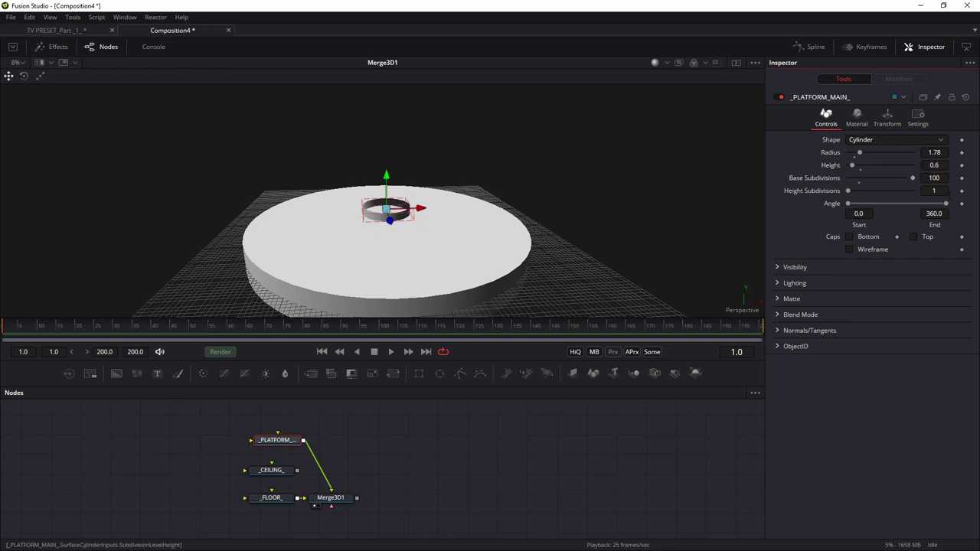
pyautogui.write('5')
pyautogui.press('Return')
pyautogui.click(849, 237)
pyautogui.click(913, 237)
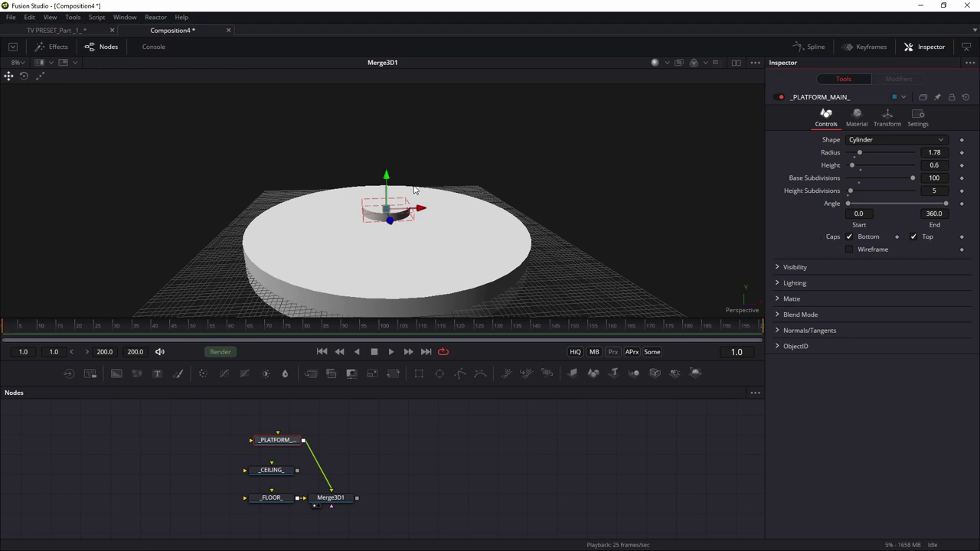
# Step: Move the platform cylinder vertically so that it sits on the floor's top surface
pyautogui.scroll(3, 417, 191)
pyautogui.moveTo(419, 249); pyautogui.dragTo(403, 146)
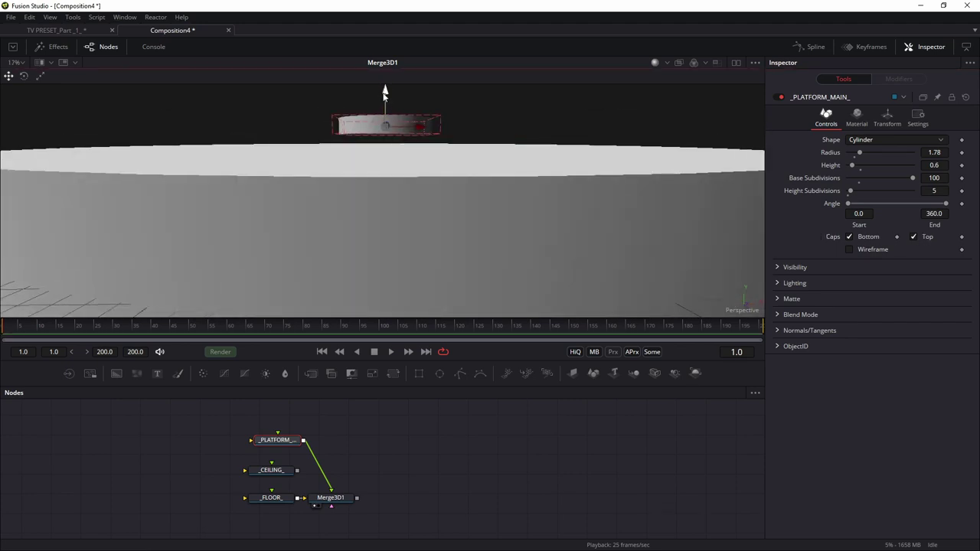
pyautogui.moveTo(386, 95); pyautogui.dragTo(414, 213)
pyautogui.scroll(4, 390, 127)
pyautogui.moveTo(422, 169); pyautogui.dragTo(406, 249)
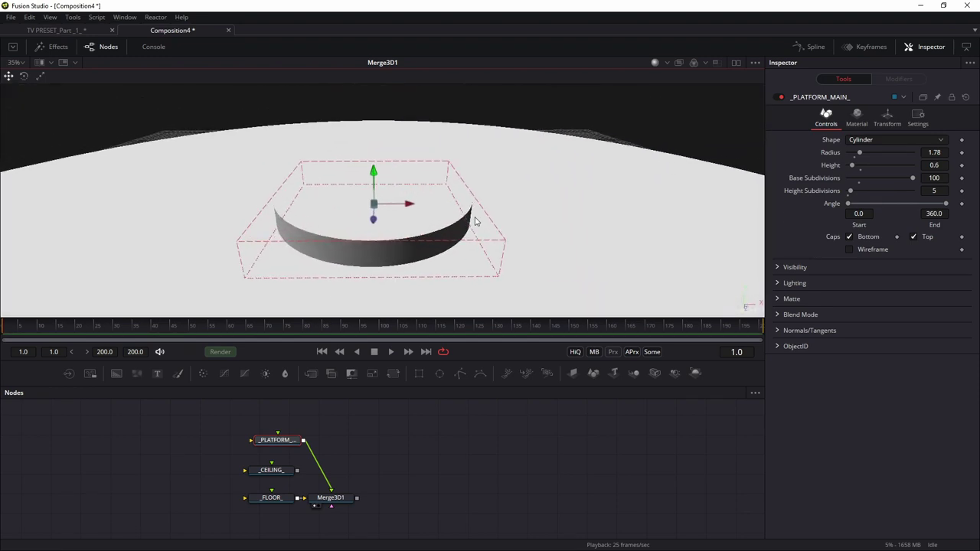
# Step: Spread the platform, ceiling, floor and merge nodes apart to leave room before Merge3D1
pyautogui.moveTo(271, 441); pyautogui.dragTo(253, 431)
pyautogui.moveTo(272, 470); pyautogui.dragTo(188, 473)
pyautogui.moveTo(264, 503); pyautogui.dragTo(219, 501)
pyautogui.moveTo(331, 498); pyautogui.dragTo(352, 500)
pyautogui.moveTo(258, 431); pyautogui.dragTo(226, 434)
pyautogui.moveTo(499, 202); pyautogui.dragTo(499, 159)
# Step: Check the platform's edge in the TV PRESET composition and insert a Bender 3D node after _PLATFORM_MAIN_ in Composition4
pyautogui.click(78, 30)
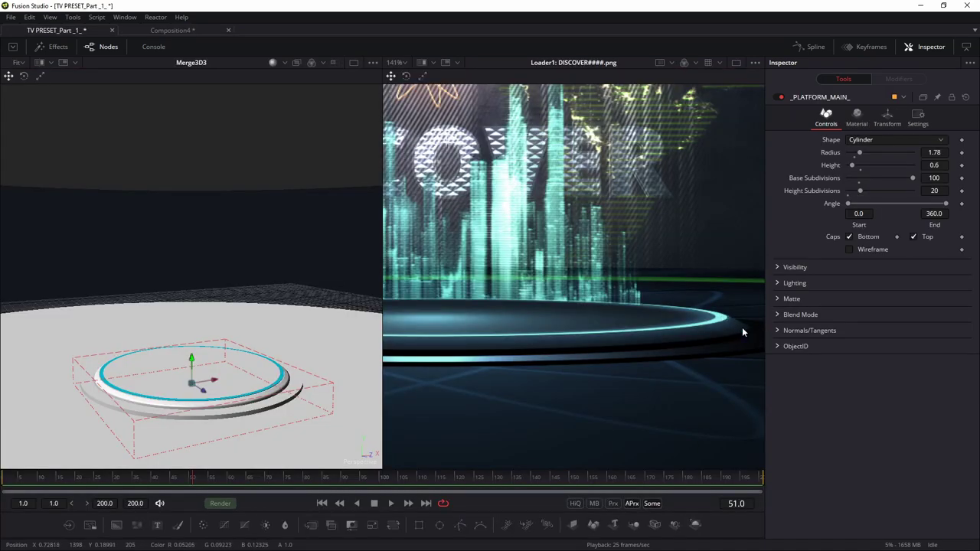
pyautogui.click(169, 30)
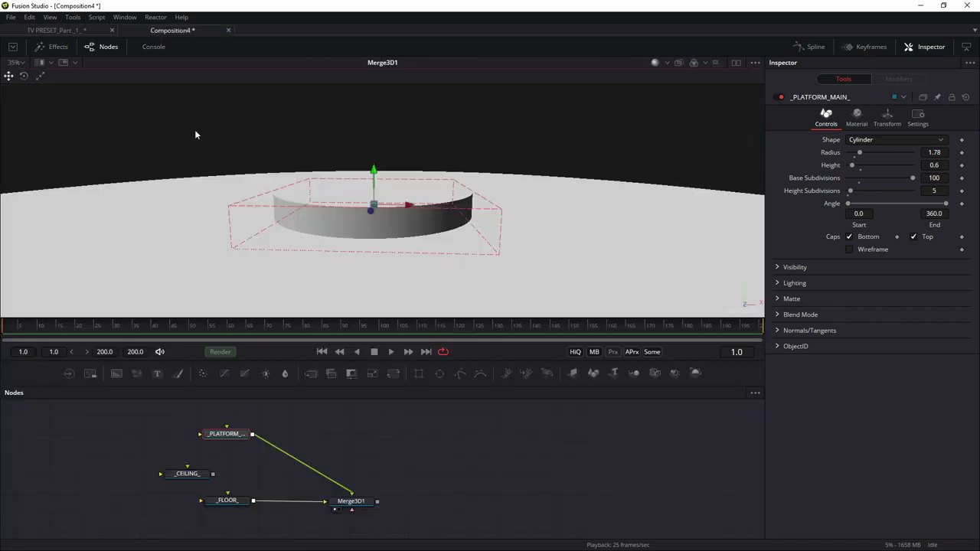
pyautogui.hotkey('shift', 'space')
pyautogui.write('shben')
pyautogui.press('Return')
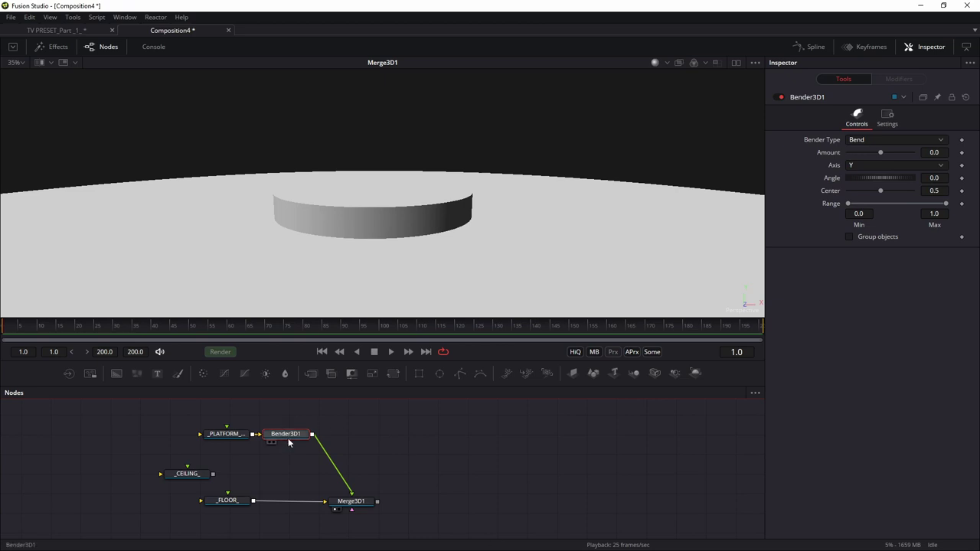
# Step: Set the Bender 3D type to Taper with an amount of 0.37
pyautogui.click(861, 140)
pyautogui.click(871, 152)
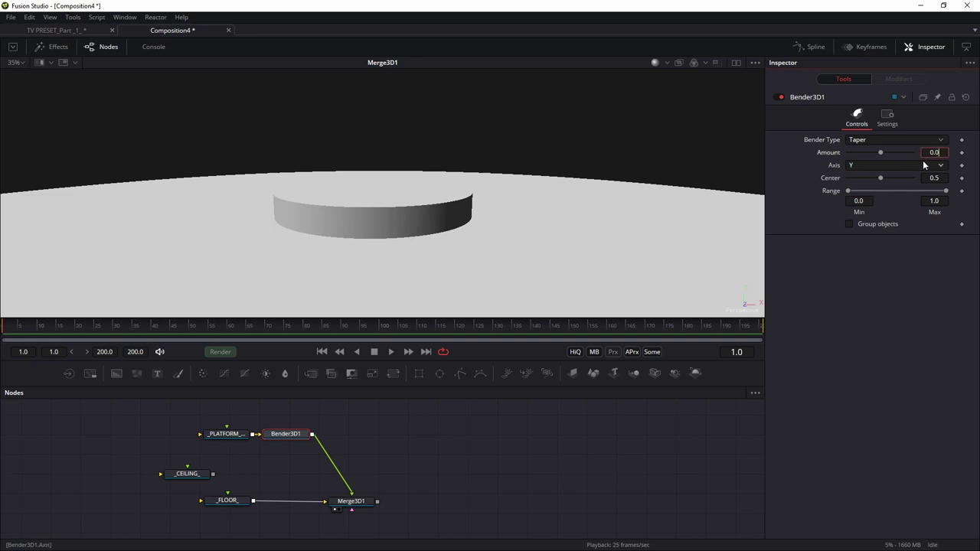
pyautogui.write('0')
pyautogui.write('37')
pyautogui.press('BackSpace')
pyautogui.press('BackSpace')
pyautogui.press('BackSpace')
pyautogui.press('BackSpace')
pyautogui.write('37')
pyautogui.press('Return')
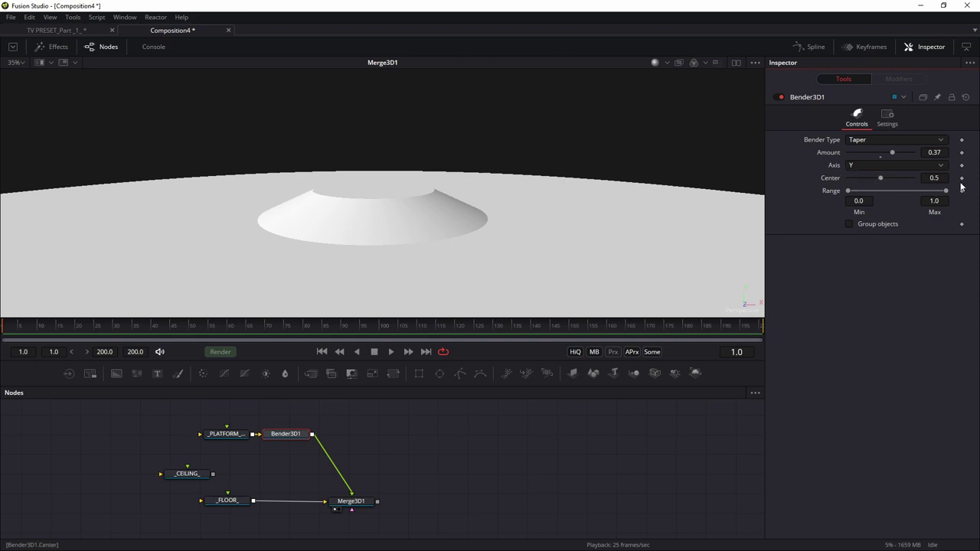
# Step: Set the taper's center to 2.0 and its range minimum to 0.92
pyautogui.moveTo(880, 177); pyautogui.dragTo(915, 177)
pyautogui.click(934, 178)
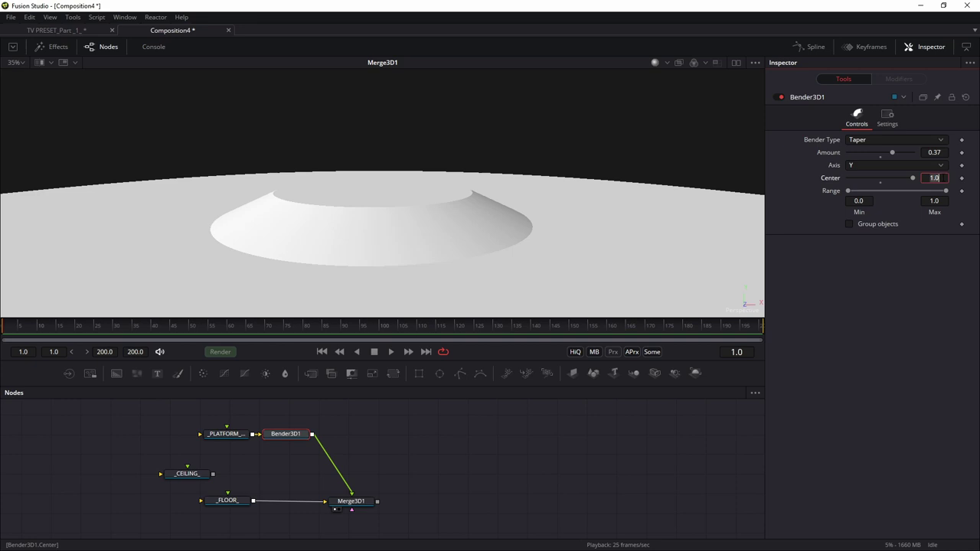
pyautogui.write('2')
pyautogui.press('Tab')
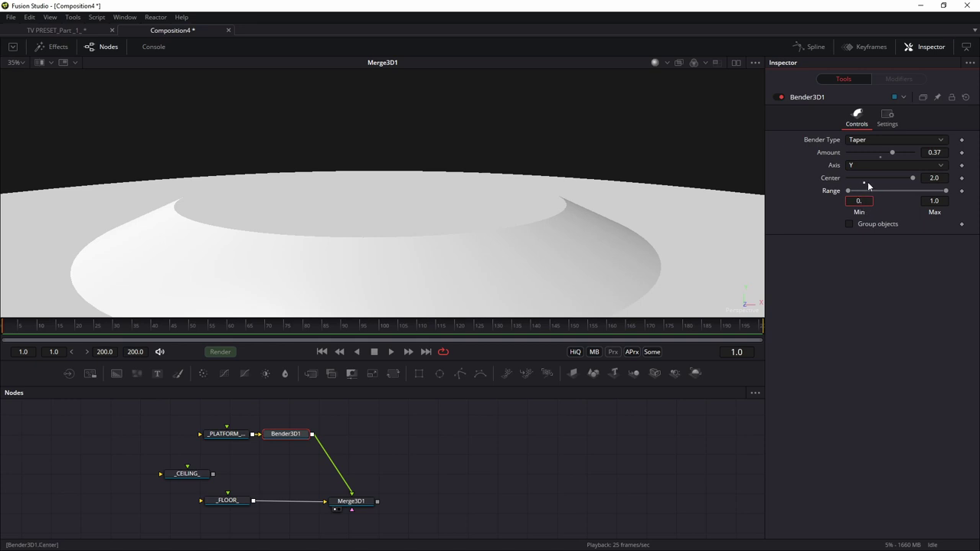
pyautogui.write('2')
pyautogui.press('Return')
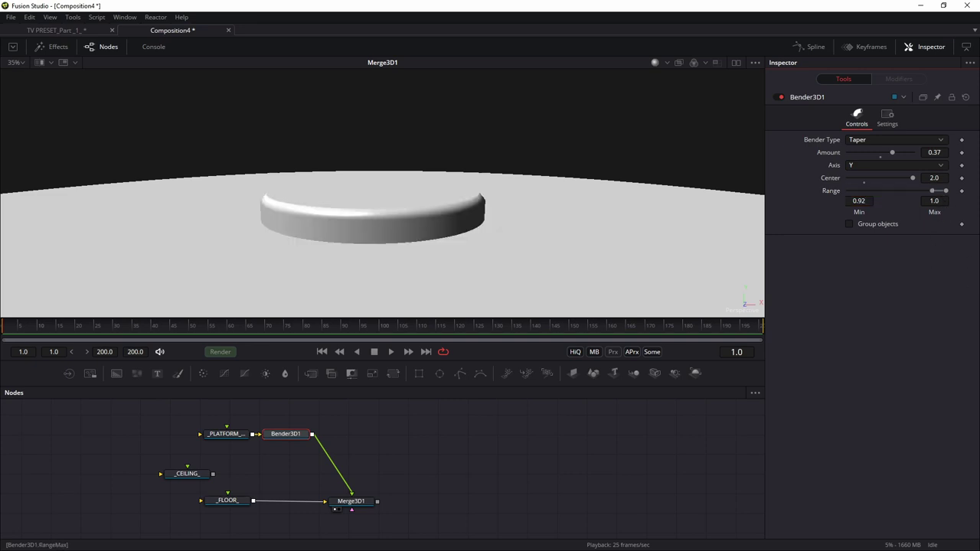
# Step: Lower the tapered platform partly into the floor so only its upper edge stands out
pyautogui.click(392, 219)
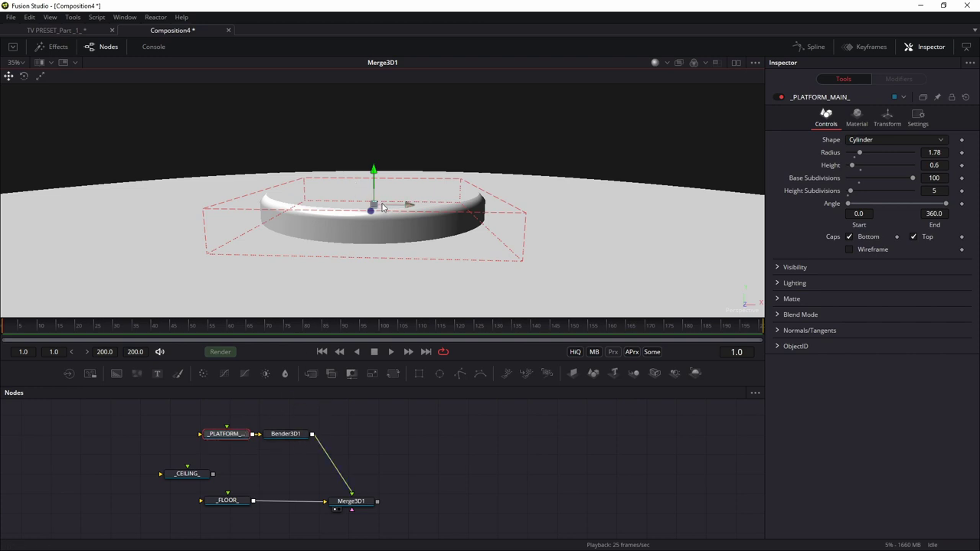
pyautogui.moveTo(375, 170); pyautogui.dragTo(366, 210)
pyautogui.scroll(4, 390, 205)
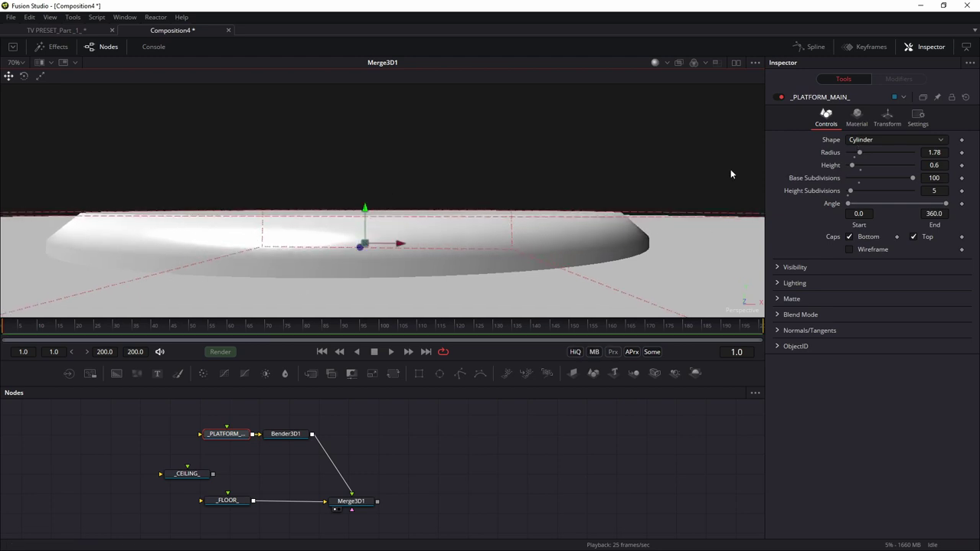
# Step: Reduce the specular intensity of the _PLATFORM_MAIN_ material to 0.039 and check the platform's edge shading
pyautogui.click(858, 121)
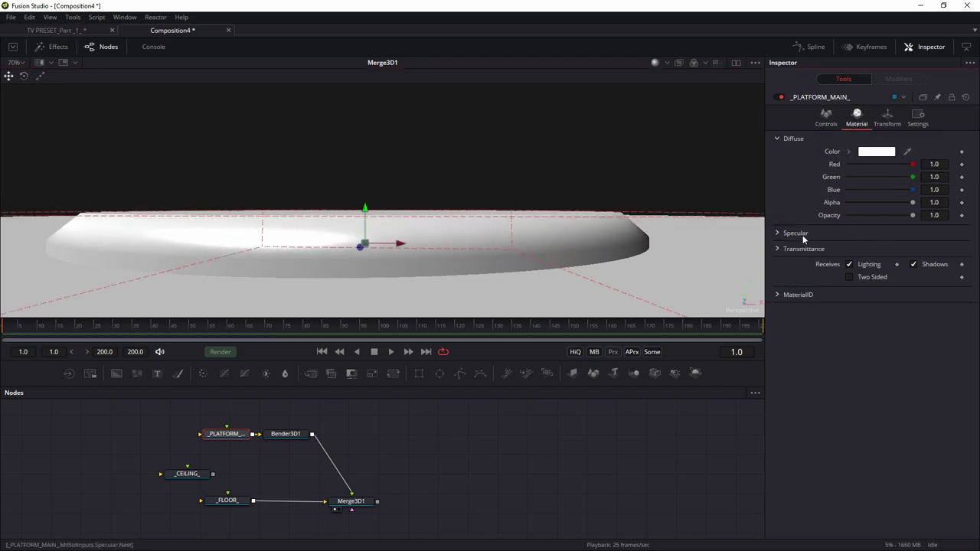
pyautogui.click(777, 233)
pyautogui.moveTo(889, 309); pyautogui.dragTo(850, 298)
pyautogui.scroll(-3, 391, 238)
pyautogui.moveTo(418, 212); pyautogui.dragTo(412, 236)
pyautogui.scroll(2, 409, 269)
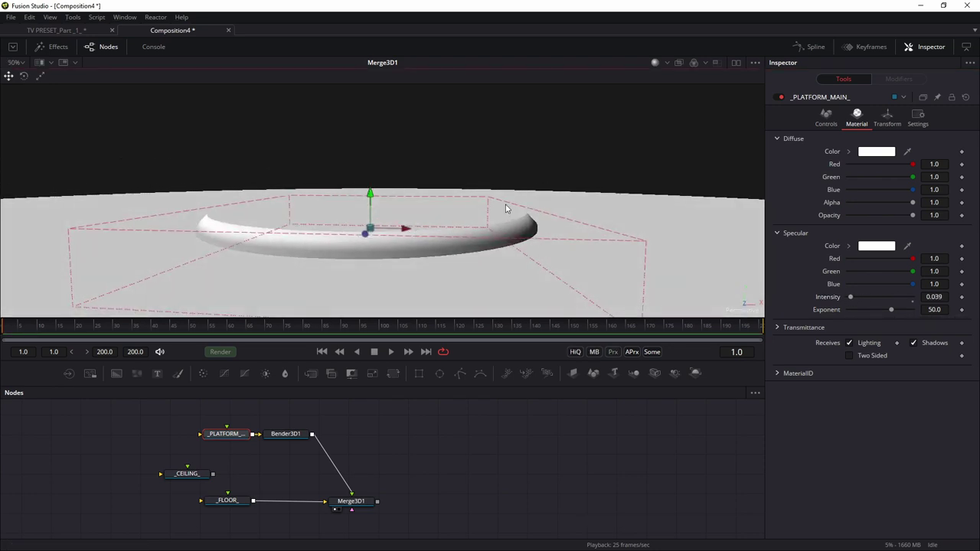
pyautogui.moveTo(452, 267); pyautogui.dragTo(459, 251)
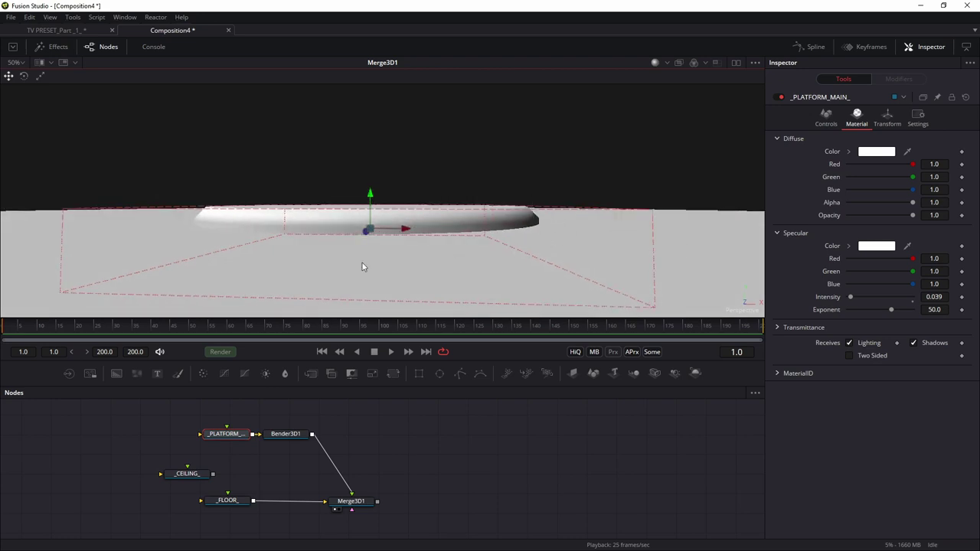
# Step: Move the Merge3D1 node slightly farther from the floor and platform nodes in the node graph
pyautogui.moveTo(362, 266); pyautogui.dragTo(429, 263)
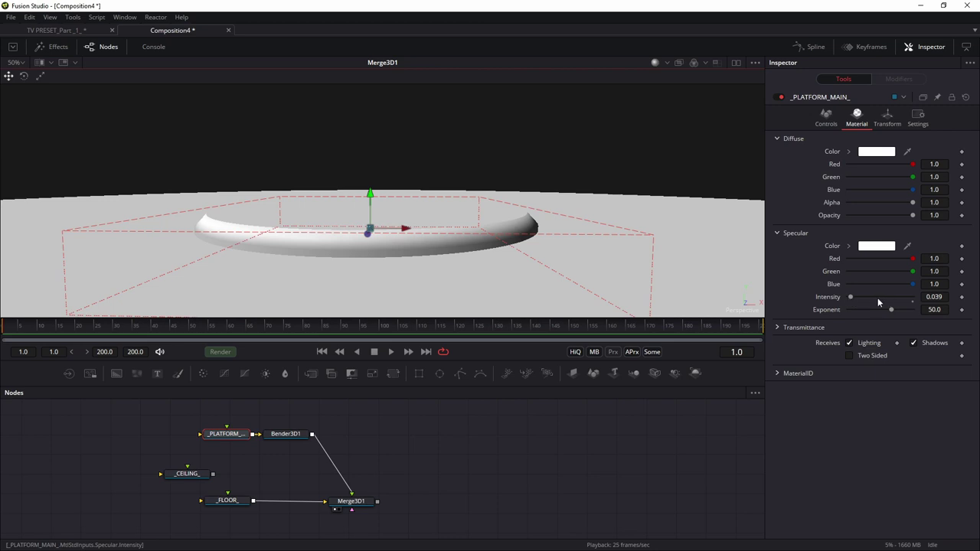
pyautogui.moveTo(414, 234); pyautogui.dragTo(447, 249)
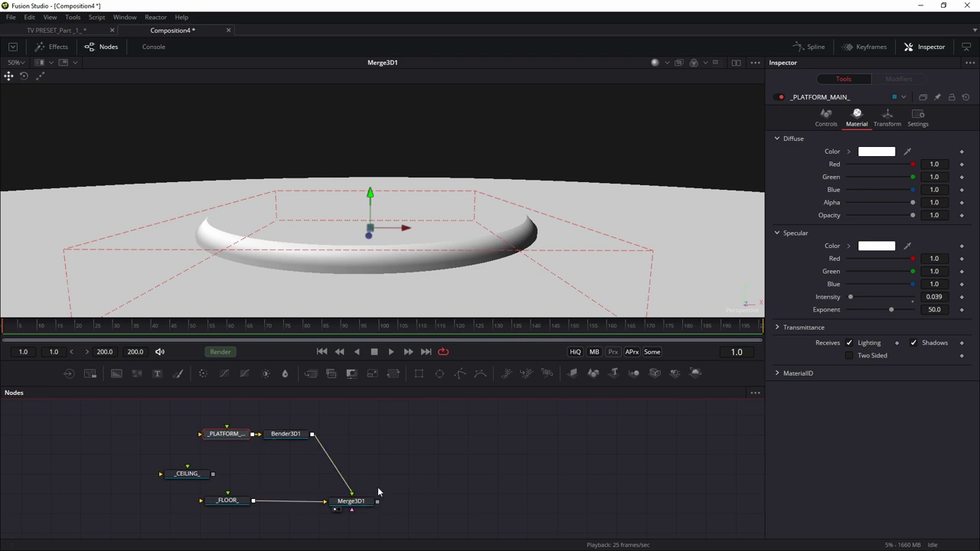
pyautogui.moveTo(447, 501); pyautogui.dragTo(453, 491)
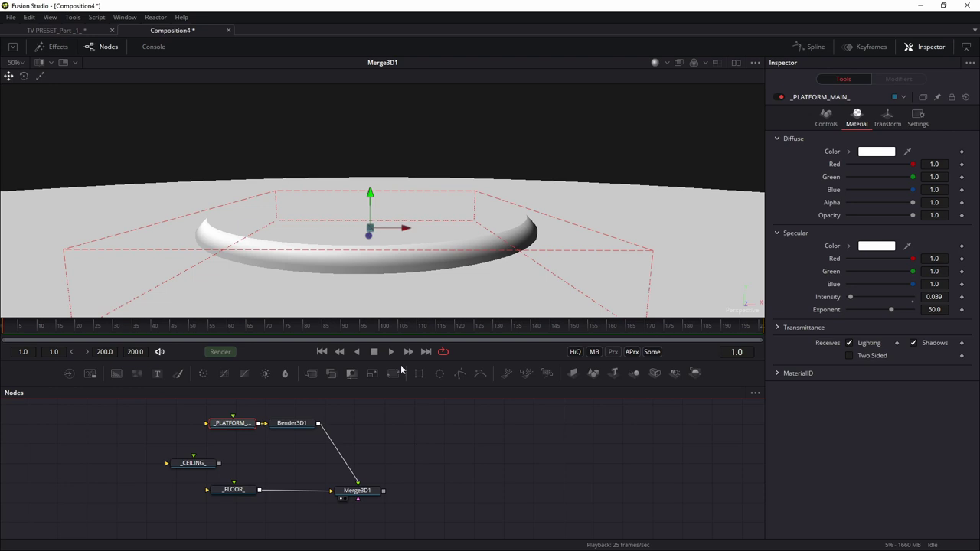
pyautogui.moveTo(357, 490); pyautogui.dragTo(370, 491)
# Step: Add a Shape 3D node to the node graph through the tool search
pyautogui.hotkey('shift', 'space')
pyautogui.write('ben')
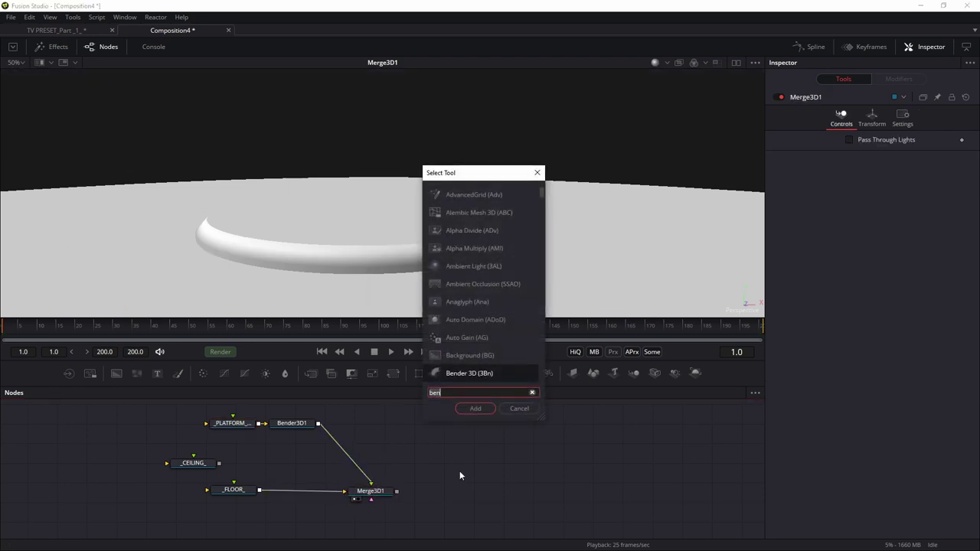
pyautogui.press('BackSpace')
pyautogui.press('BackSpace')
pyautogui.press('BackSpace')
pyautogui.write('sha')
pyautogui.press('Down')
pyautogui.press('Down')
pyautogui.press('Down')
pyautogui.press('Up')
pyautogui.press('Return')
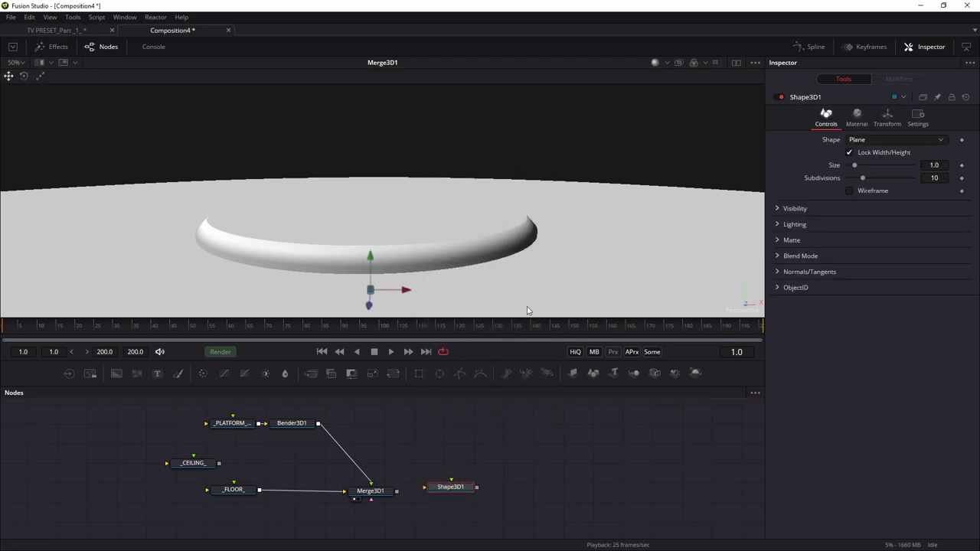
# Step: Place the new shape node between the _PLATFORM_MAIN_ and _FLOOR_ nodes, moving the _CEILING_ node aside to make room
pyautogui.click(453, 489)
pyautogui.moveTo(453, 491); pyautogui.dragTo(269, 467)
pyautogui.moveTo(192, 463); pyautogui.dragTo(93, 466)
pyautogui.moveTo(275, 470); pyautogui.dragTo(238, 470)
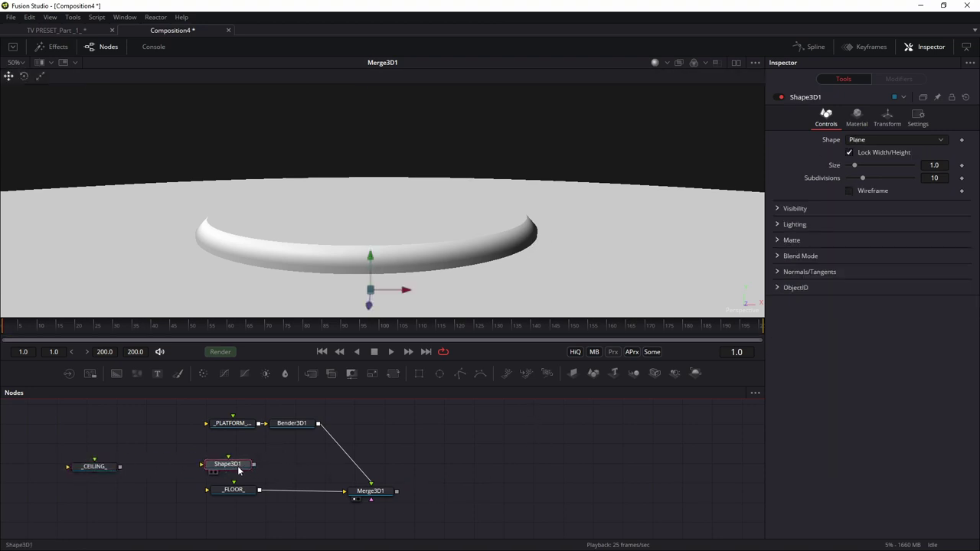
# Step: Rename the new shape node as _SECOND_PLATFORM_
pyautogui.press('F2')
pyautogui.press('BackSpace')
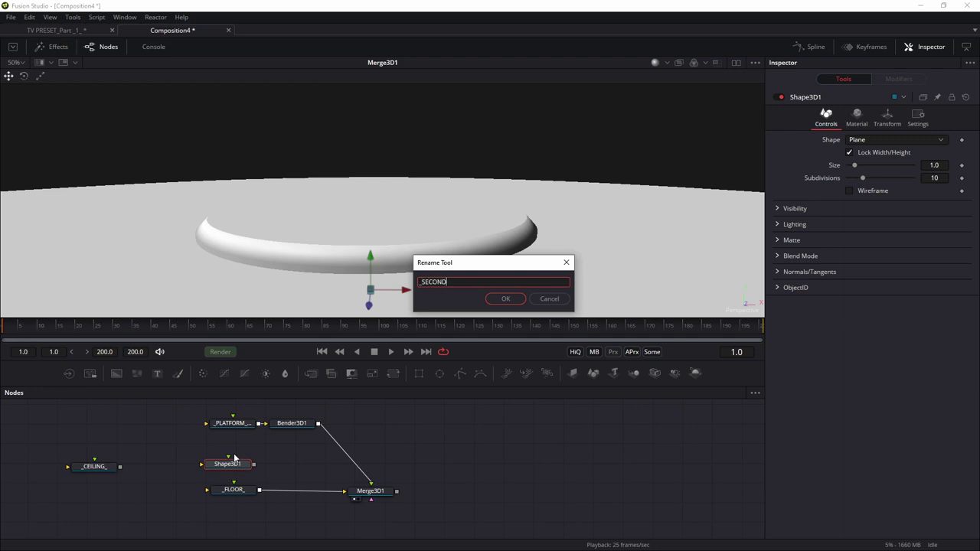
pyautogui.write('_SECOND_PLATFORM_')
pyautogui.click(501, 299)
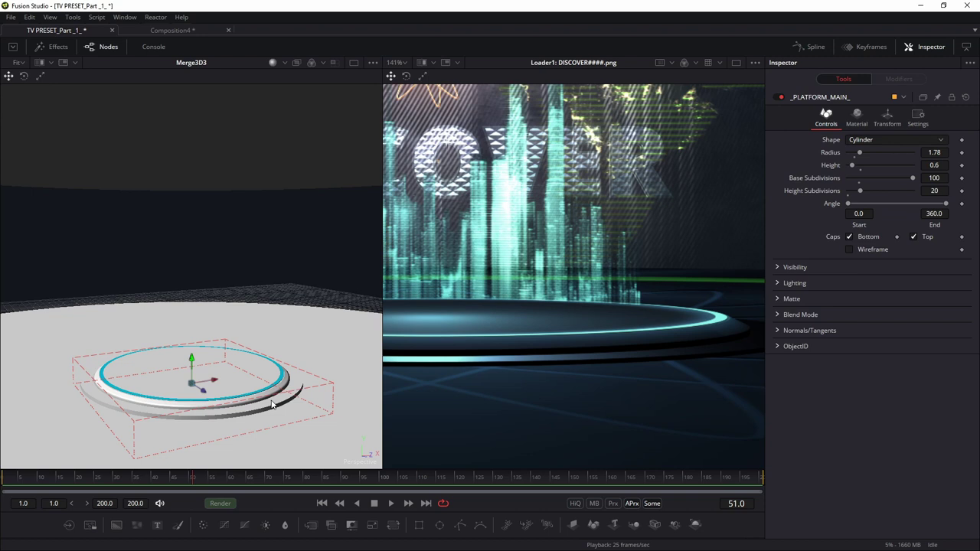
# Step: Examine the second platform's settings and its placement beneath the main platform in the TV PRESET_Part _1_ composition, then return to Composition4
pyautogui.moveTo(229, 360); pyautogui.dragTo(307, 360)
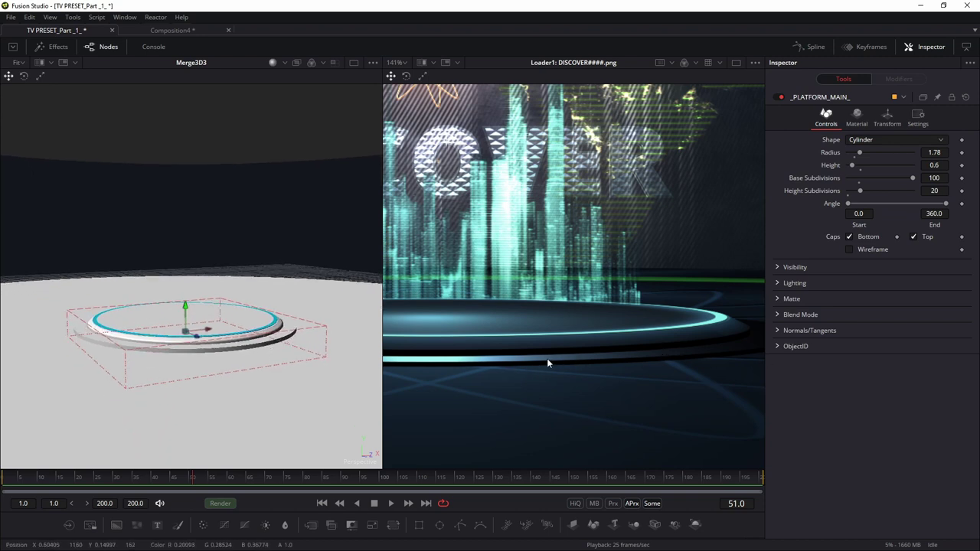
pyautogui.click(253, 344)
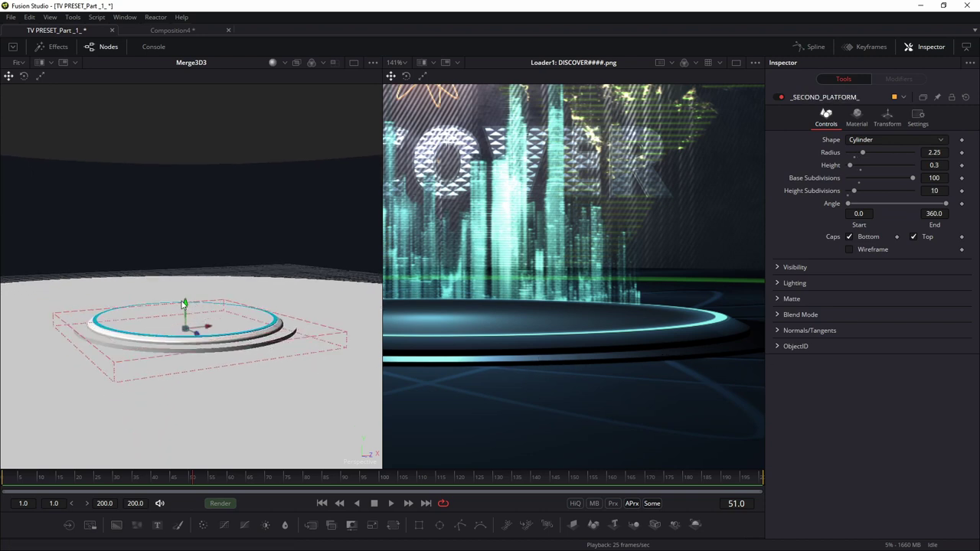
pyautogui.click(231, 366)
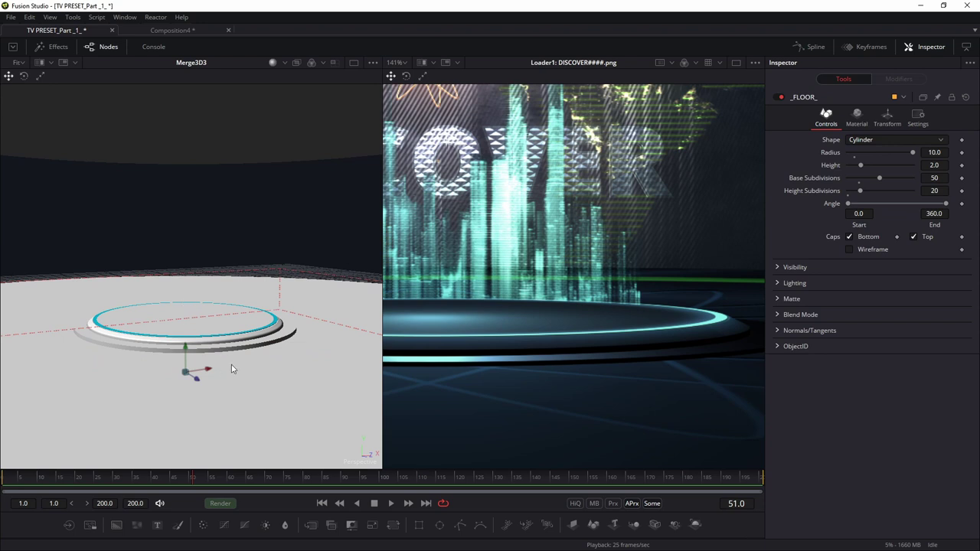
pyautogui.click(269, 344)
pyautogui.moveTo(185, 304); pyautogui.dragTo(186, 288)
pyautogui.hotkey('ctrl', 'z')
pyautogui.click(159, 32)
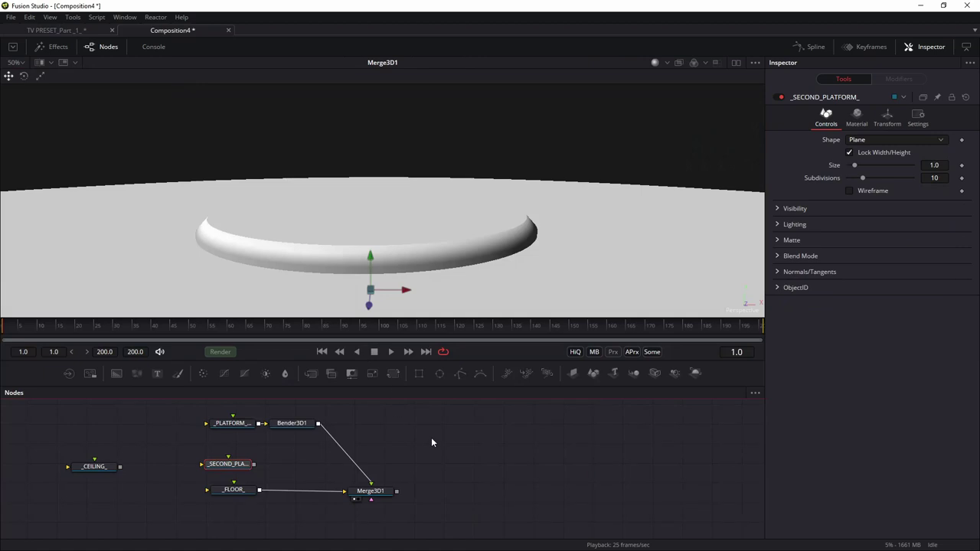
# Step: Connect _SECOND_PLATFORM_ to Merge3D1 and change its shape to Cylinder
pyautogui.click(232, 462)
pyautogui.moveTo(258, 462); pyautogui.dragTo(361, 490)
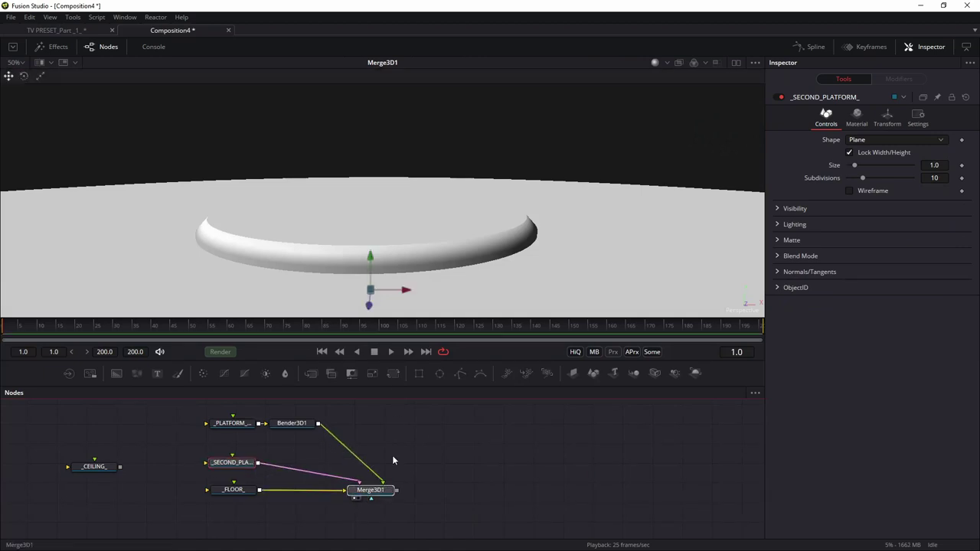
pyautogui.click(879, 140)
pyautogui.click(860, 175)
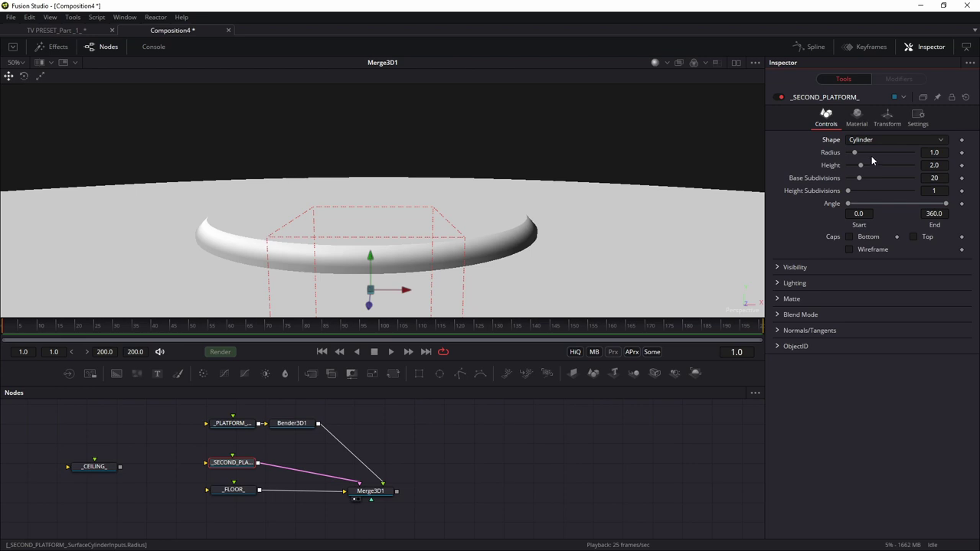
# Step: Set the second platform's radius to 2.25, height to 0, base subdivisions to 100 and height subdivisions to 5
pyautogui.click(947, 152)
pyautogui.write('2')
pyautogui.hotkey('ctrl', 'a')
pyautogui.write('2.25')
pyautogui.press('Tab')
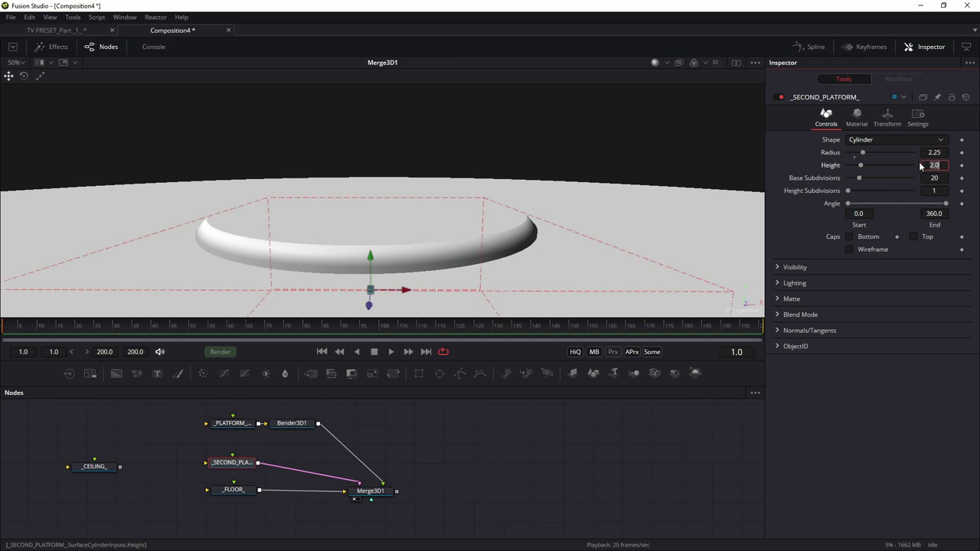
pyautogui.write('0')
pyautogui.press('Tab')
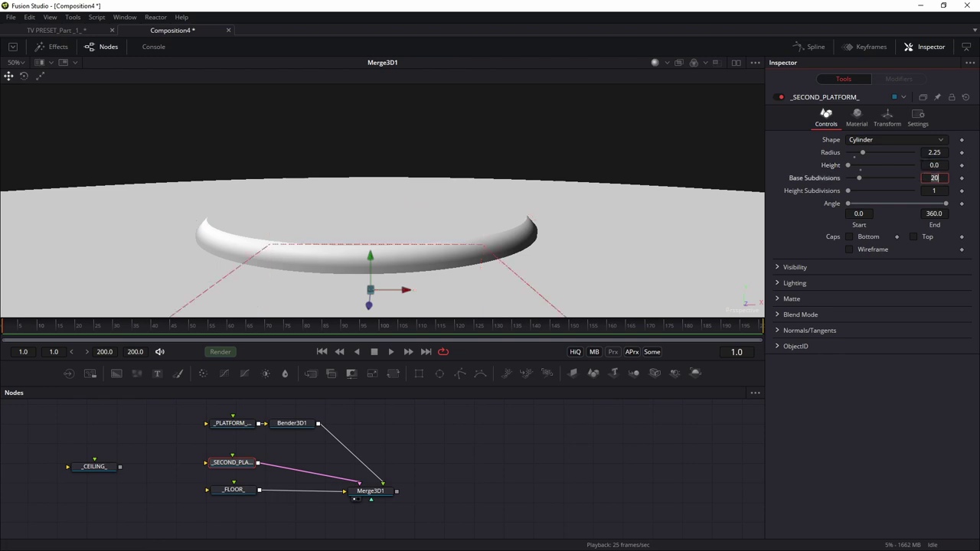
pyautogui.write('100')
pyautogui.press('Tab')
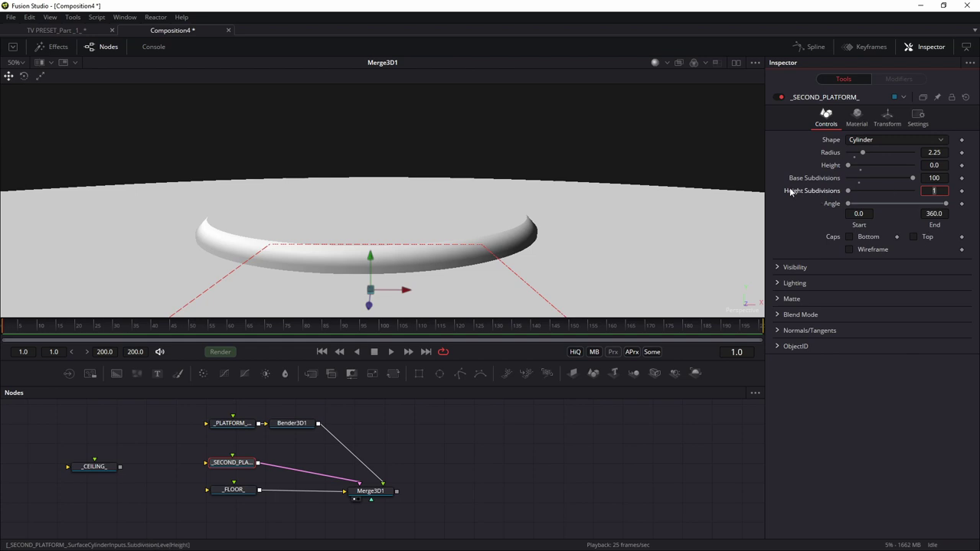
pyautogui.write('5')
pyautogui.press('Return')
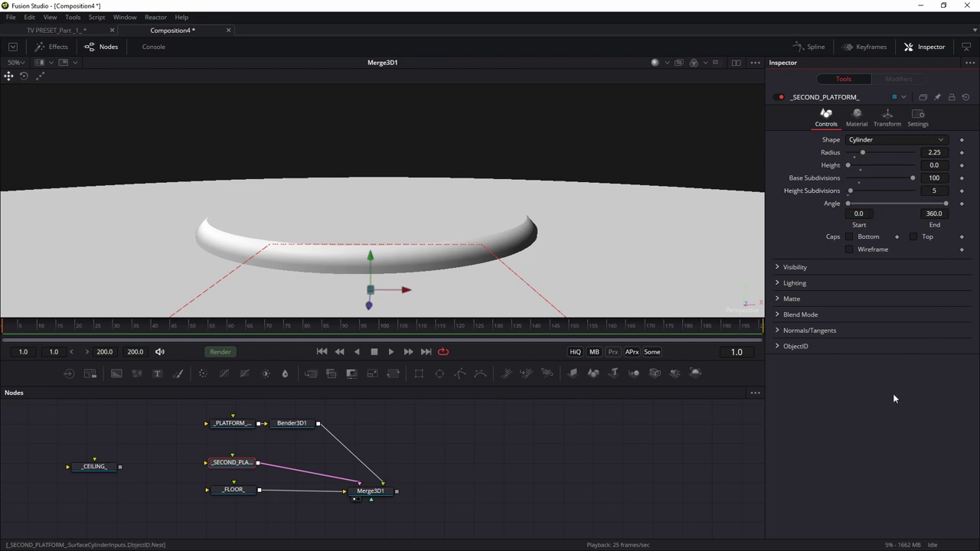
# Step: Raise the second platform above the floor and enable its bottom and top caps
pyautogui.moveTo(367, 259); pyautogui.dragTo(356, 181)
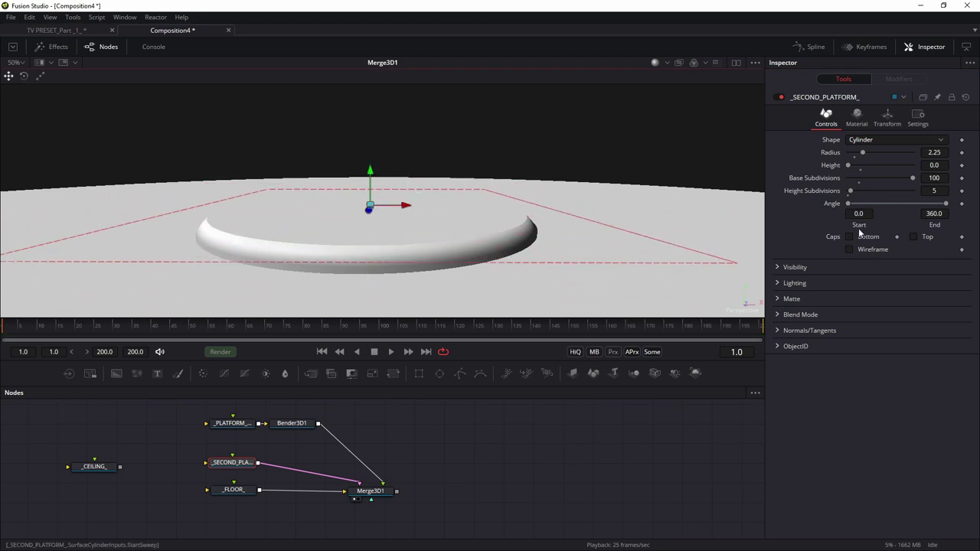
pyautogui.click(849, 237)
pyautogui.click(913, 236)
pyautogui.scroll(-2, 420, 251)
pyautogui.scroll(-2, 421, 251)
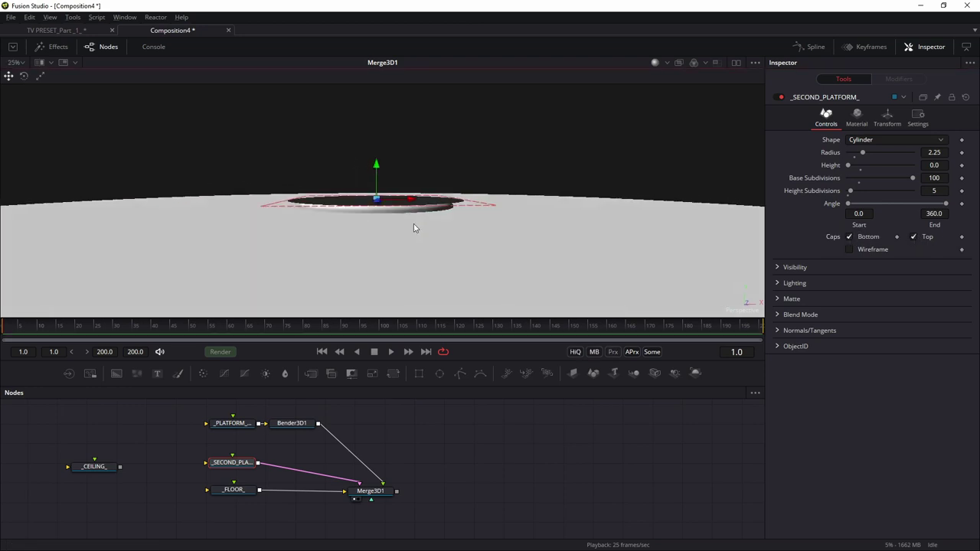
# Step: Set the second platform's height to 0.3 and lower it so only a thin rim stands out of the floor
pyautogui.click(939, 165)
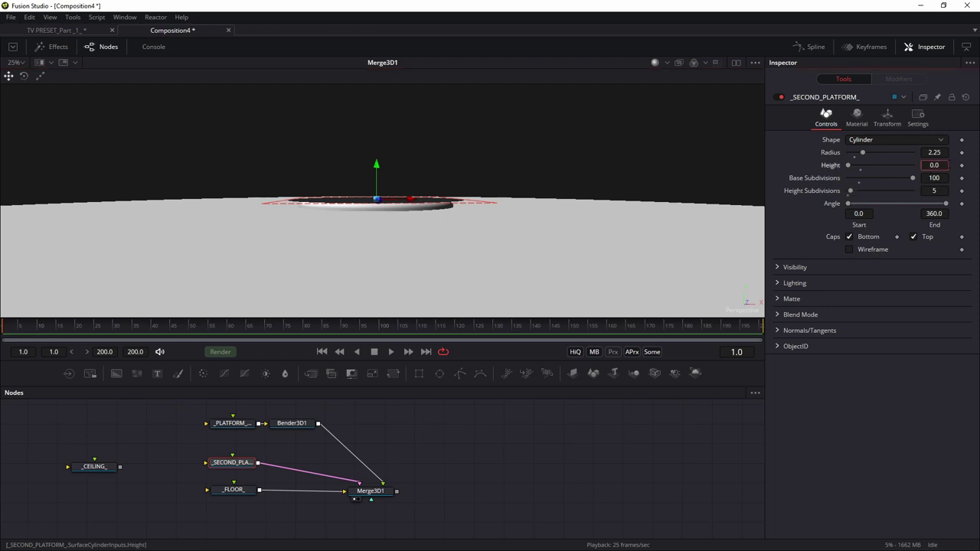
pyautogui.press('Return')
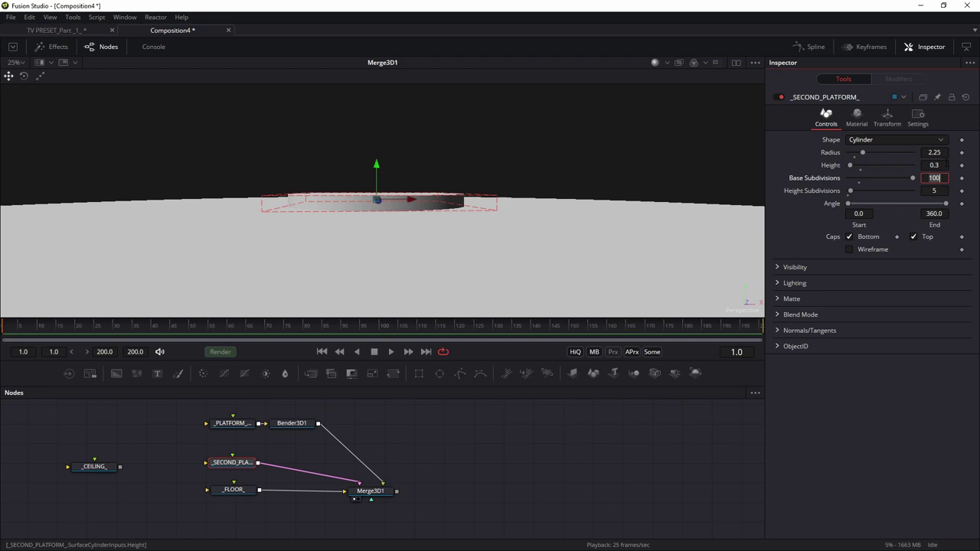
pyautogui.scroll(2, 490, 179)
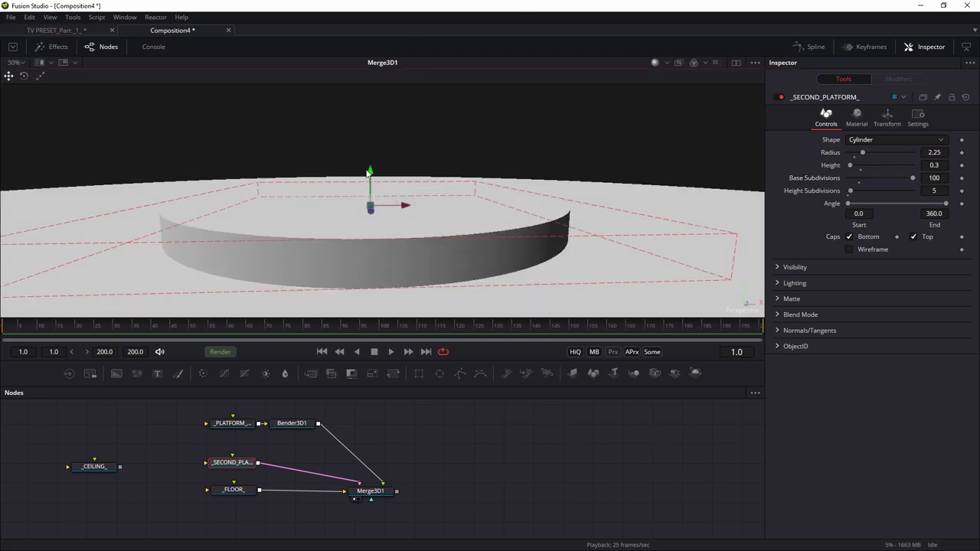
pyautogui.click(428, 286)
pyautogui.moveTo(369, 174); pyautogui.dragTo(425, 207)
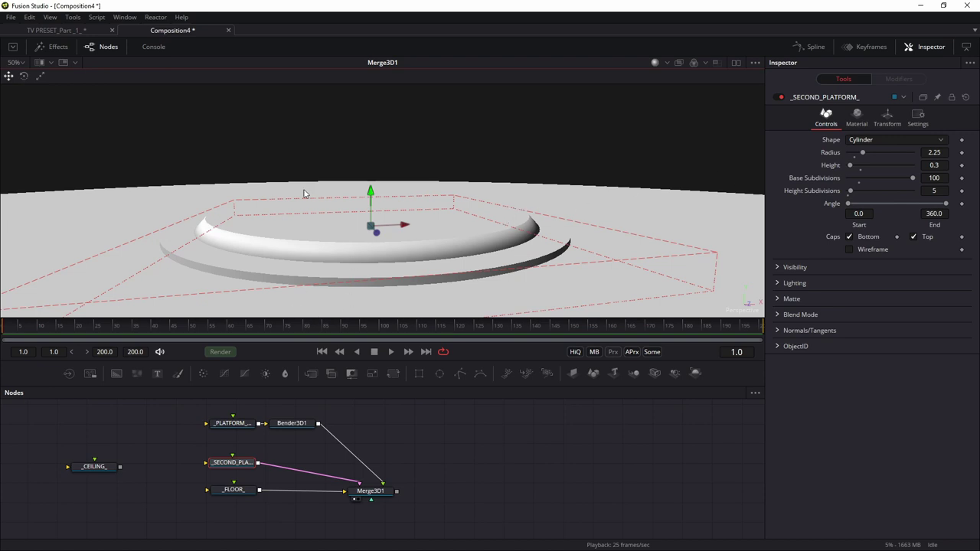
# Step: Examine the _GLOW_STROKE_ ring on the main platform in the TV PRESET_Part _1_ composition, then return to Composition4
pyautogui.click(77, 32)
pyautogui.scroll(3, 260, 352)
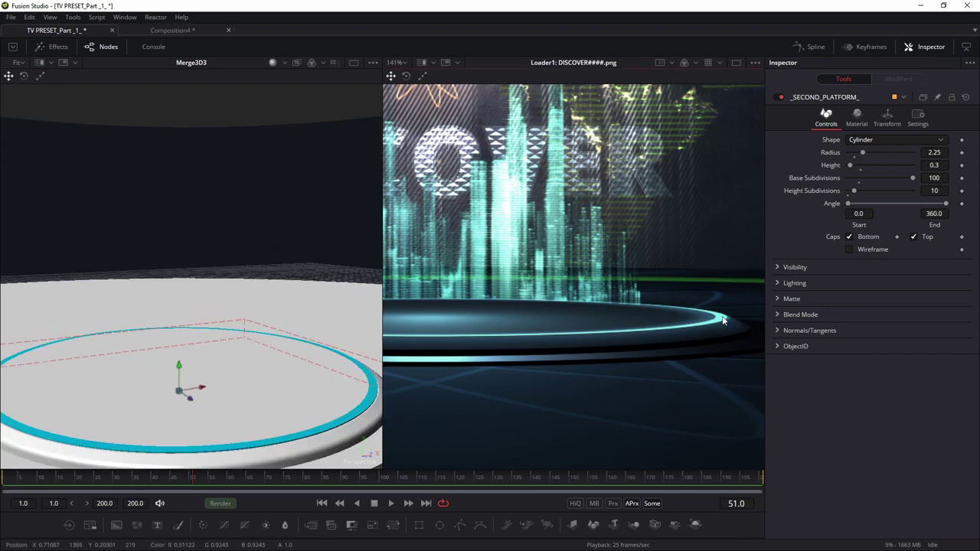
pyautogui.click(318, 430)
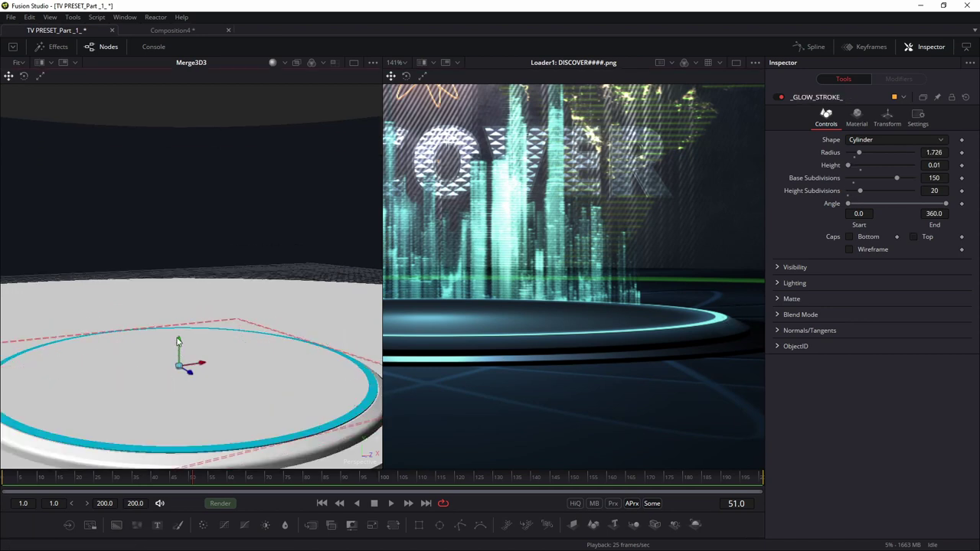
pyautogui.click(205, 385)
pyautogui.moveTo(181, 372); pyautogui.dragTo(181, 345)
pyautogui.hotkey('ctrl', 'z')
pyautogui.click(371, 398)
pyautogui.click(170, 31)
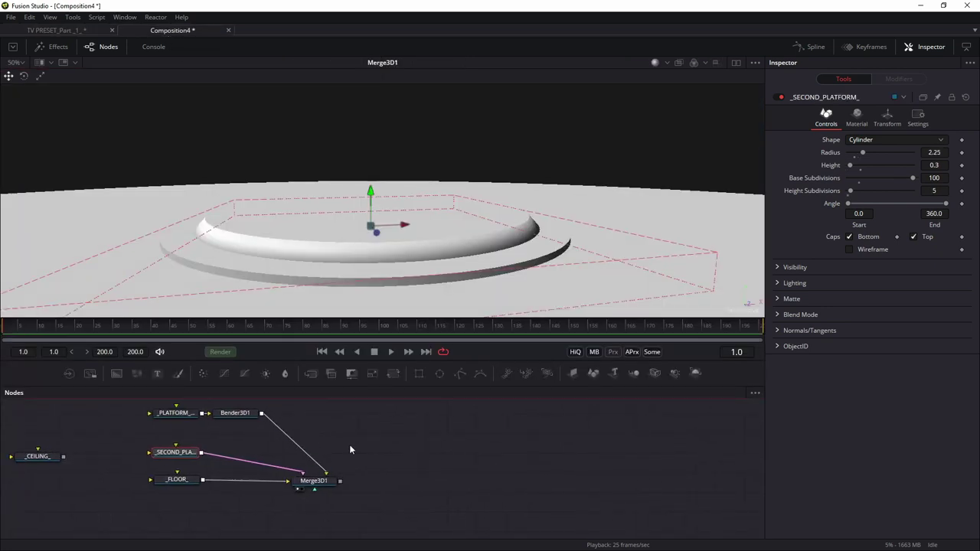
# Step: Add a Sharpen node to an empty area of the node graph
pyautogui.click(492, 430)
pyautogui.hotkey('shift', 'space')
pyautogui.write('sha')
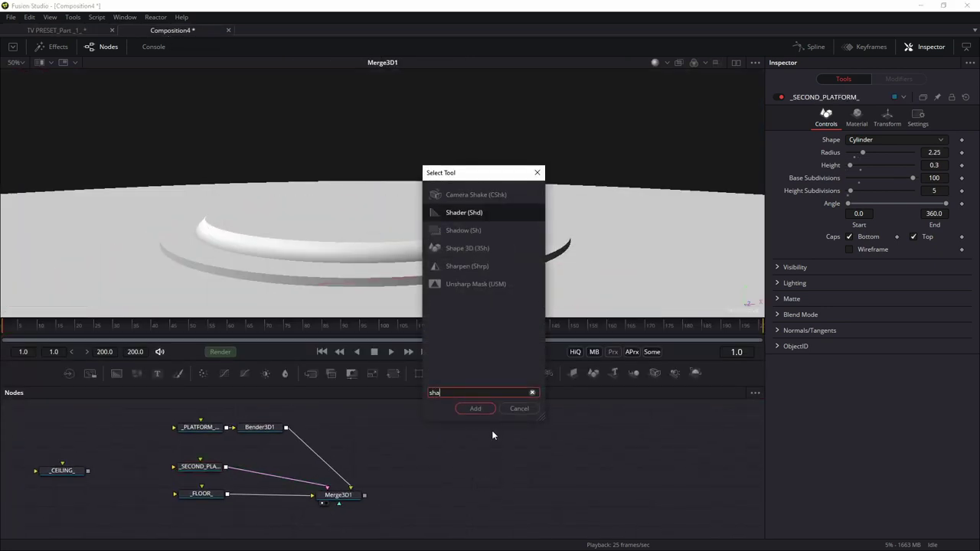
pyautogui.press('Down')
pyautogui.press('Down')
pyautogui.press('Down')
pyautogui.press('Down')
pyautogui.press('Up')
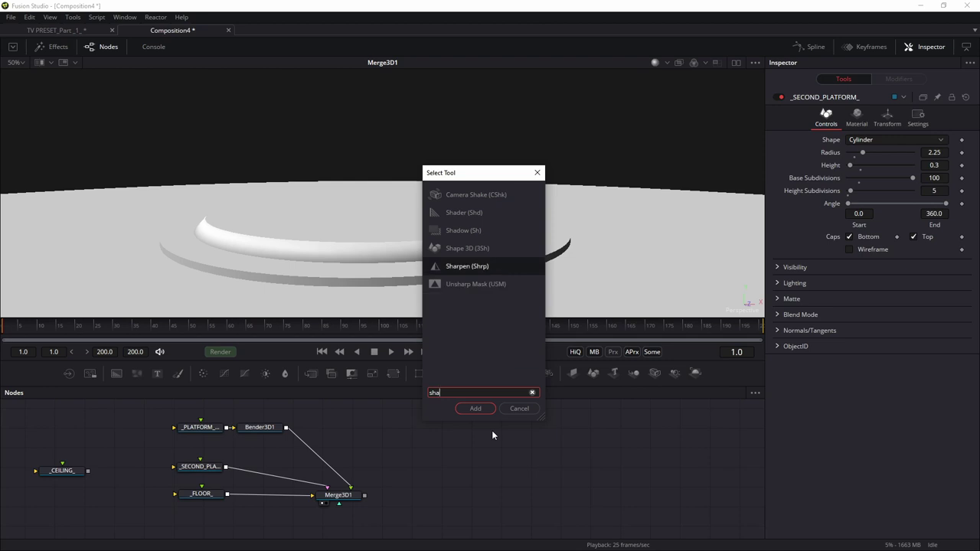
pyautogui.press('Return')
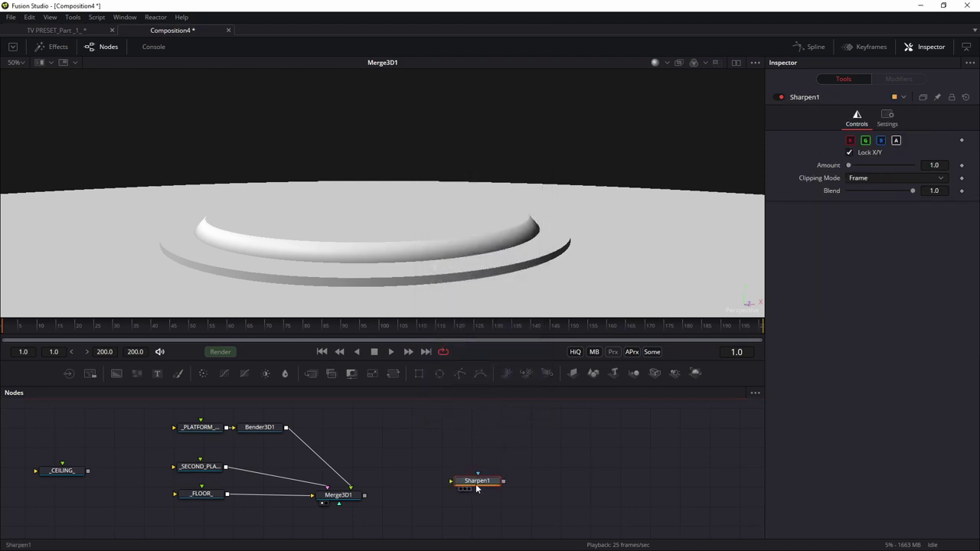
# Step: Rename the Sharpen node as _GLOW_RING_ and place it above the _PLATFORM_MAIN_ node
pyautogui.press('F2')
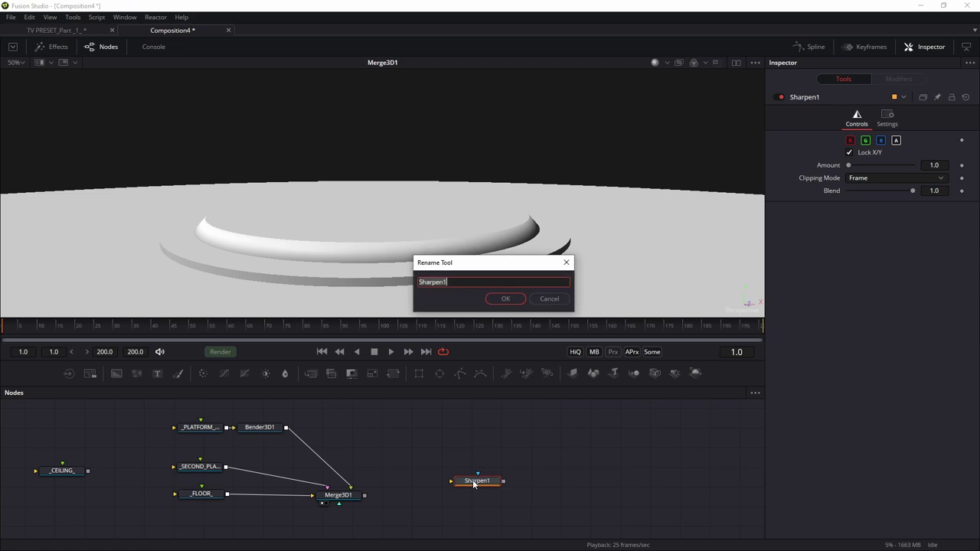
pyautogui.press('BackSpace')
pyautogui.write('_GLOW_RING_')
pyautogui.press('Return')
pyautogui.moveTo(473, 484); pyautogui.dragTo(256, 444)
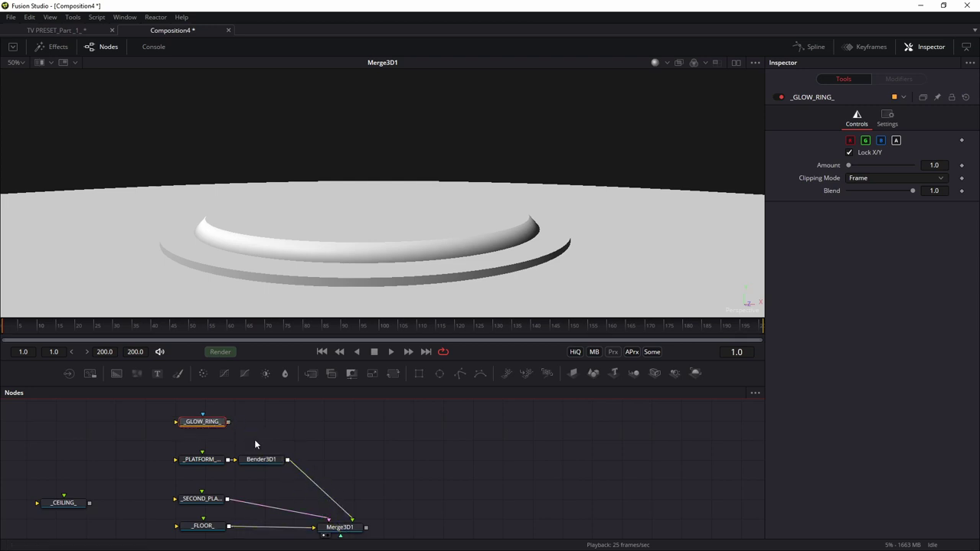
# Step: Move the _PLATFORM_MAIN_ and Bender3D1 nodes aside together and try to connect _GLOW_RING_ to Merge3D1
pyautogui.moveTo(163, 440); pyautogui.dragTo(270, 470)
pyautogui.moveTo(255, 463); pyautogui.dragTo(176, 457)
pyautogui.click(195, 439)
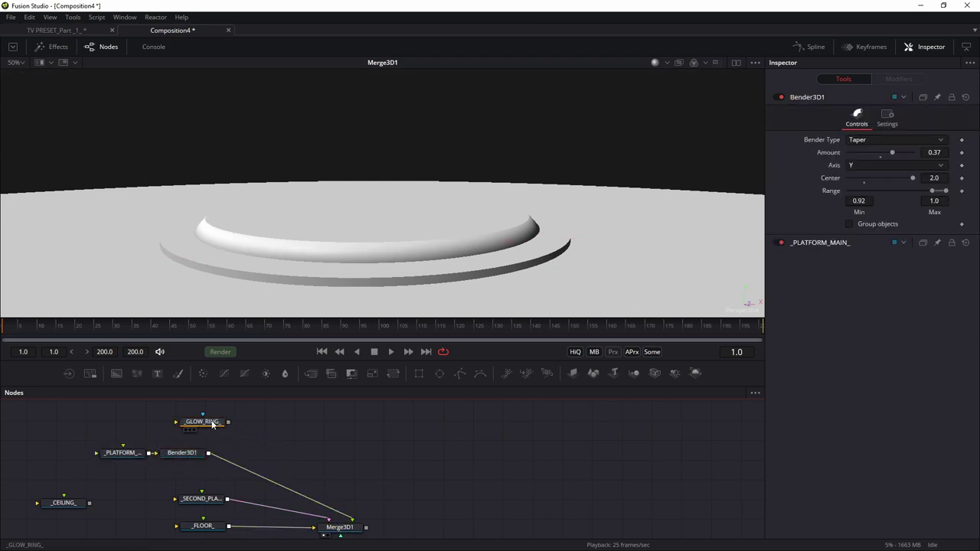
pyautogui.moveTo(230, 426); pyautogui.dragTo(337, 527)
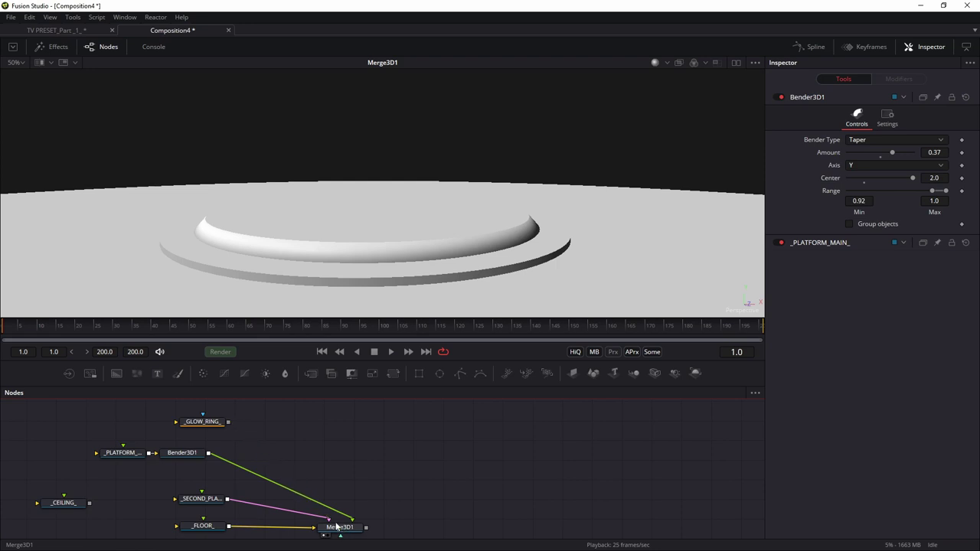
pyautogui.click(209, 428)
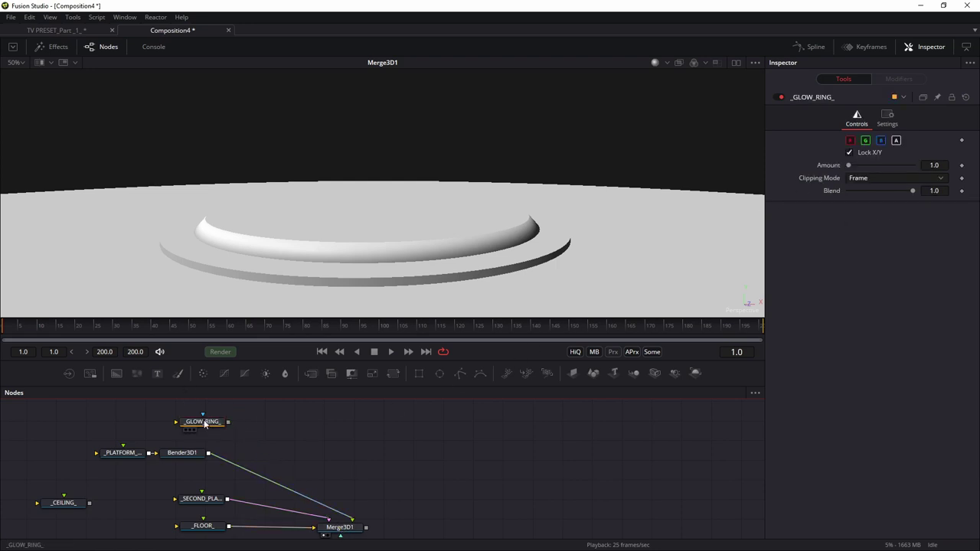
# Step: Delete the Sharpen node _GLOW_RING_ and add a Shape 3D node set to Cylinder above the platform nodes in its place
pyautogui.press('Delete')
pyautogui.hotkey('shift', 'space')
pyautogui.write('sha')
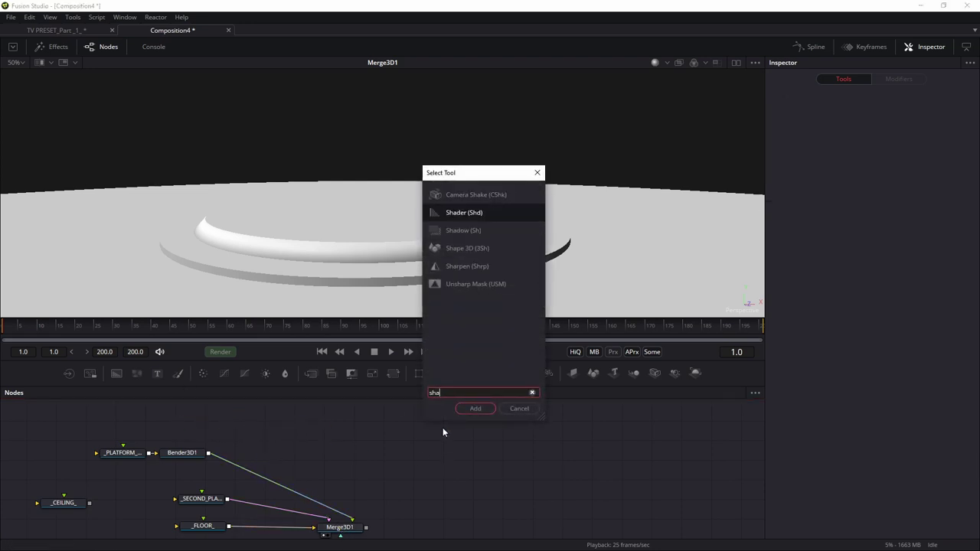
pyautogui.press('Down')
pyautogui.press('Down')
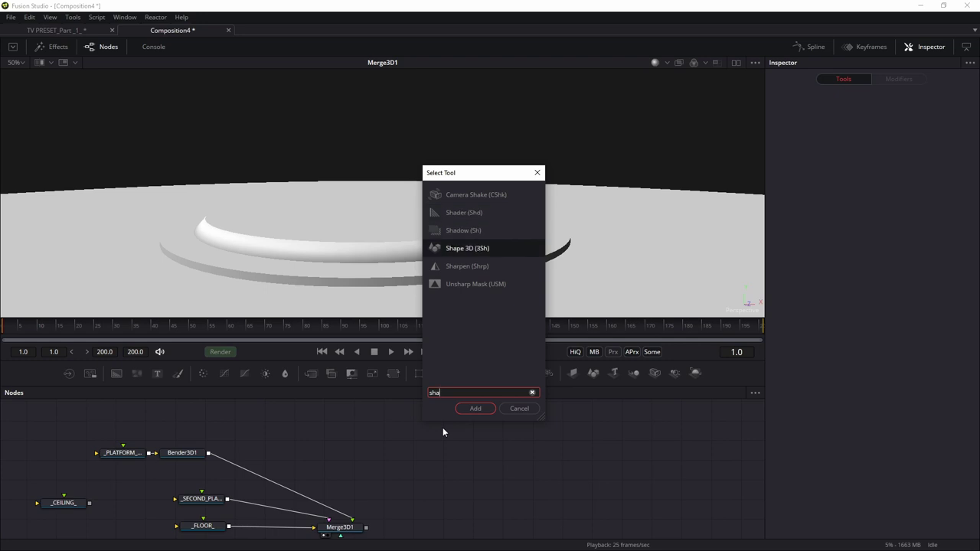
pyautogui.press('Return')
pyautogui.moveTo(429, 460); pyautogui.dragTo(225, 423)
pyautogui.click(857, 140)
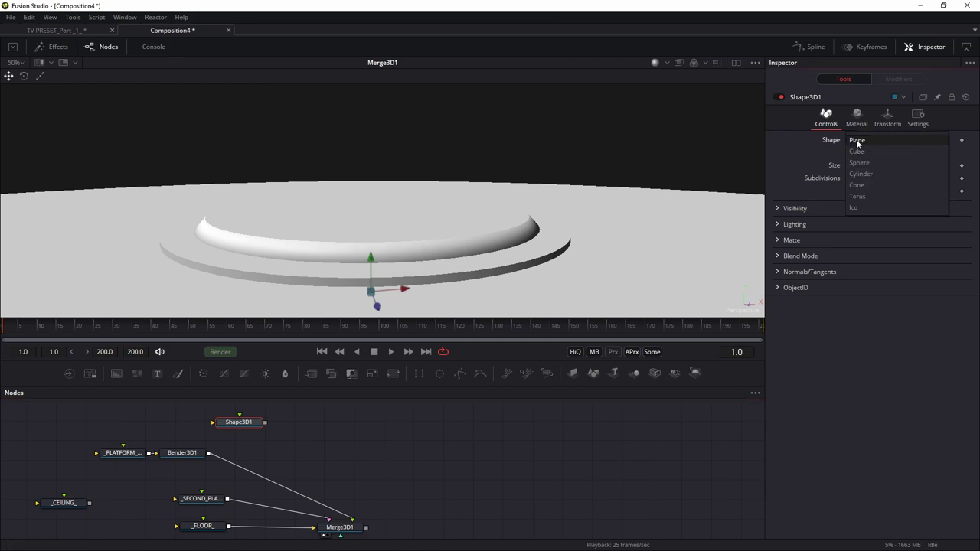
pyautogui.click(860, 174)
# Step: Rename the new cylinder node as _GLOW_RING_ and connect it to Merge3D1
pyautogui.press('F2')
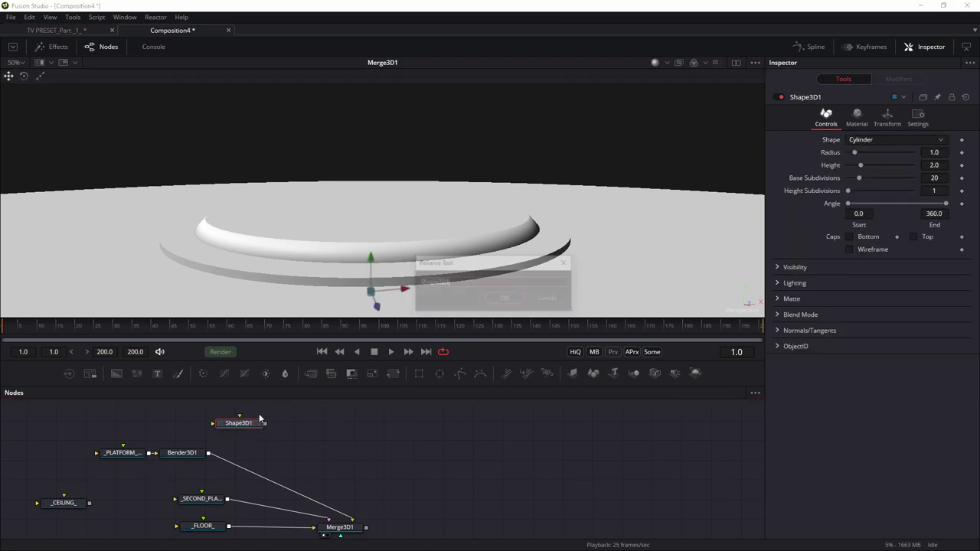
pyautogui.press('BackSpace')
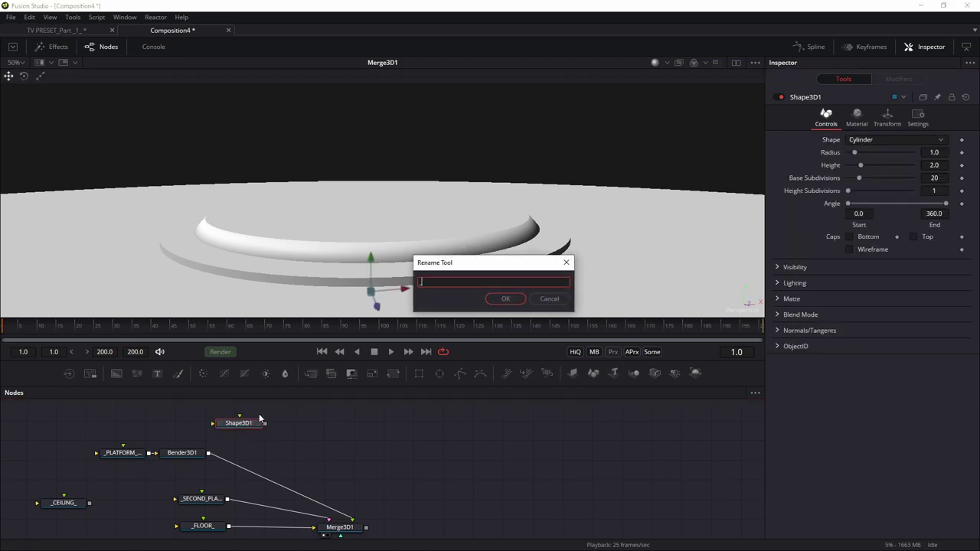
pyautogui.write('_GLOW_RING_')
pyautogui.click(505, 299)
pyautogui.moveTo(267, 425); pyautogui.dragTo(347, 530)
pyautogui.moveTo(398, 483); pyautogui.dragTo(381, 449)
pyautogui.moveTo(212, 404); pyautogui.dragTo(227, 422)
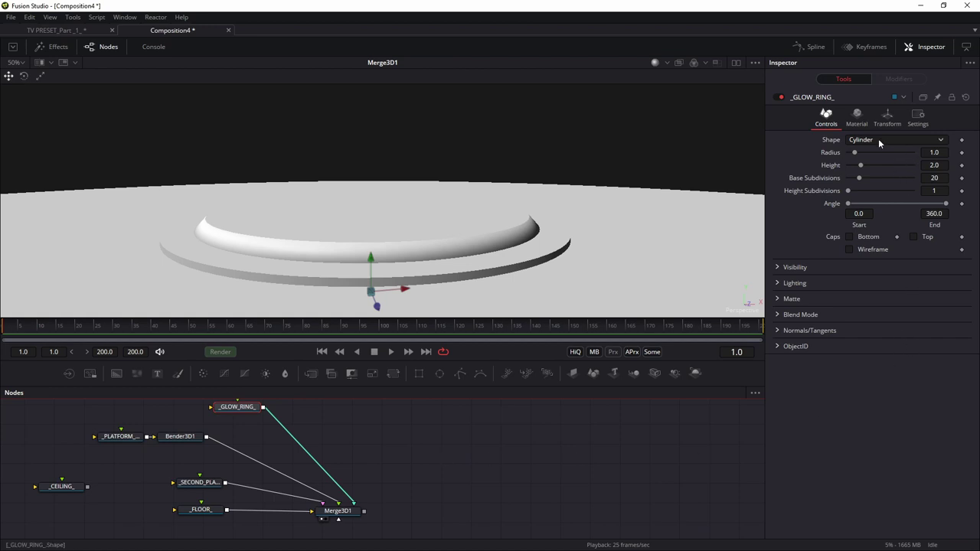
# Step: Set the _GLOW_RING_ cylinder's radius to 1.726 and its height to 0.01
pyautogui.click(945, 151)
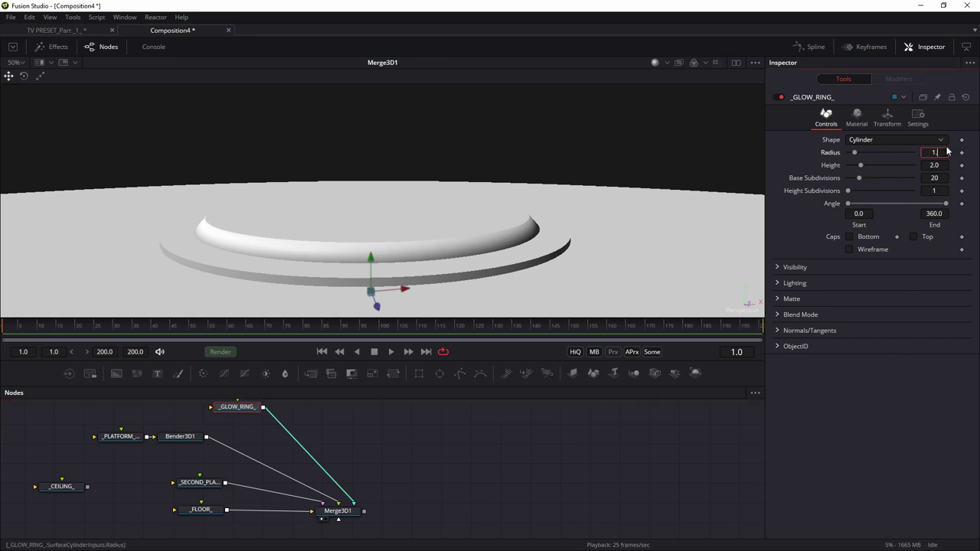
pyautogui.write('726')
pyautogui.click(905, 483)
pyautogui.click(945, 165)
pyautogui.moveTo(944, 165); pyautogui.dragTo(905, 159)
pyautogui.press('BackSpace')
pyautogui.write('0.01')
pyautogui.click(606, 408)
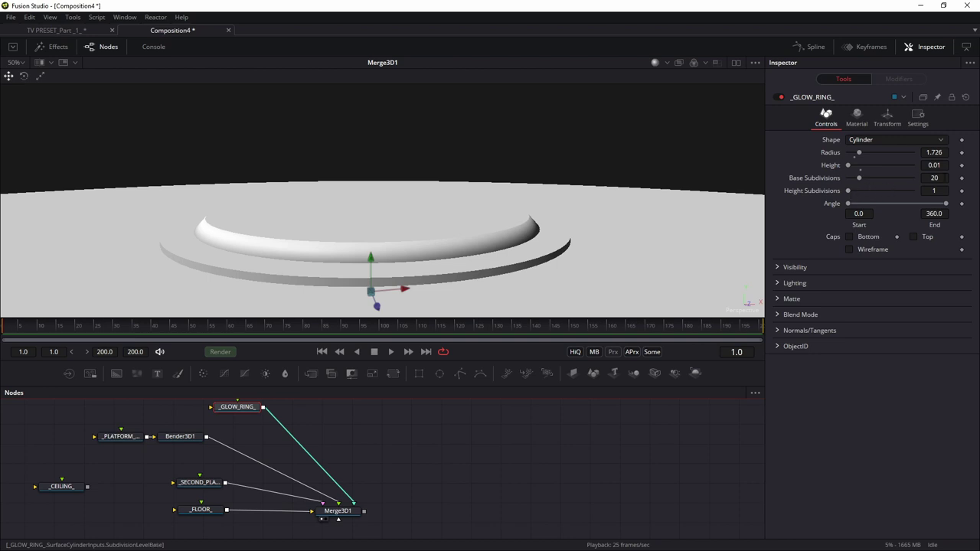
# Step: Set the _GLOW_RING_ cylinder's base subdivisions to 150 and height subdivisions to 5
pyautogui.click(934, 178)
pyautogui.write('150')
pyautogui.press('Tab')
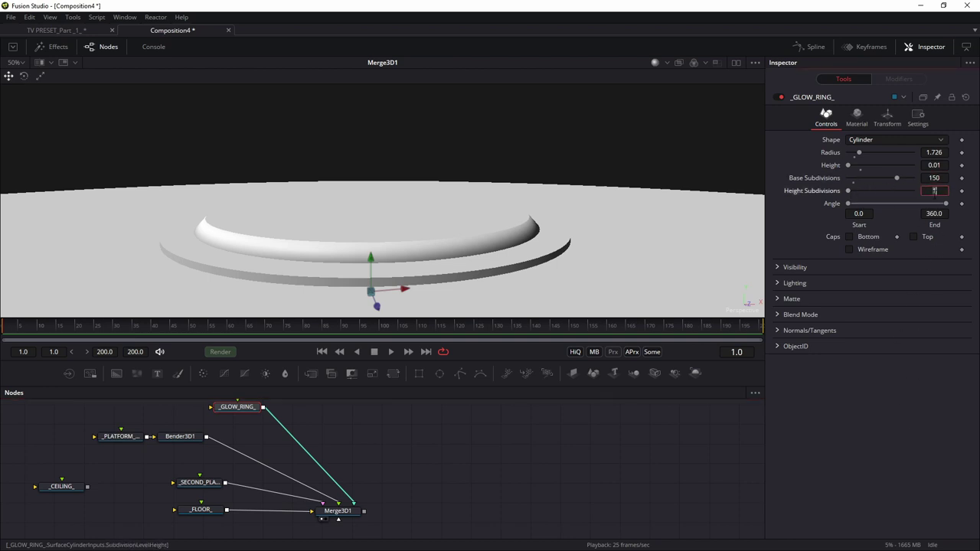
pyautogui.write('5')
pyautogui.press('Return')
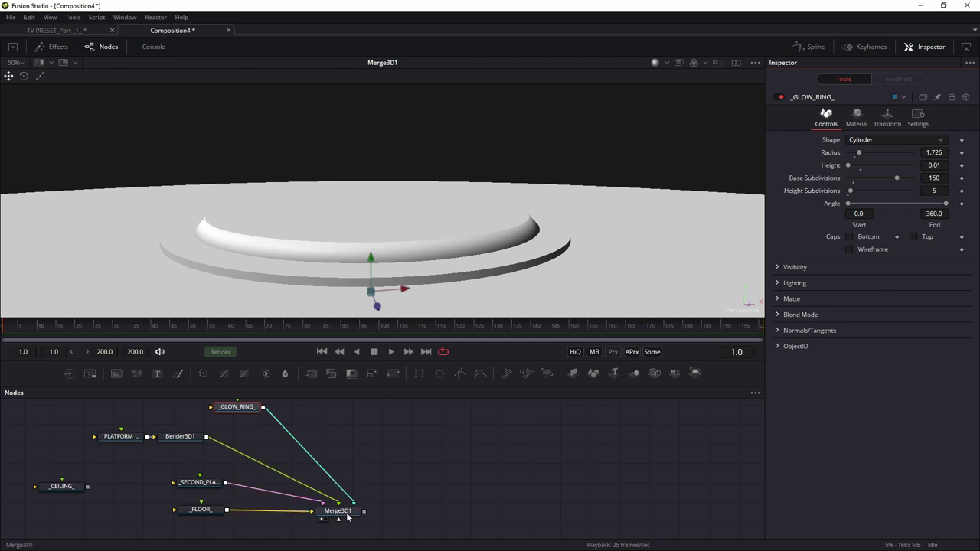
# Step: Raise the glow ring vertically in the 3D view until it sits on top of the main platform
pyautogui.moveTo(370, 256); pyautogui.dragTo(376, 159)
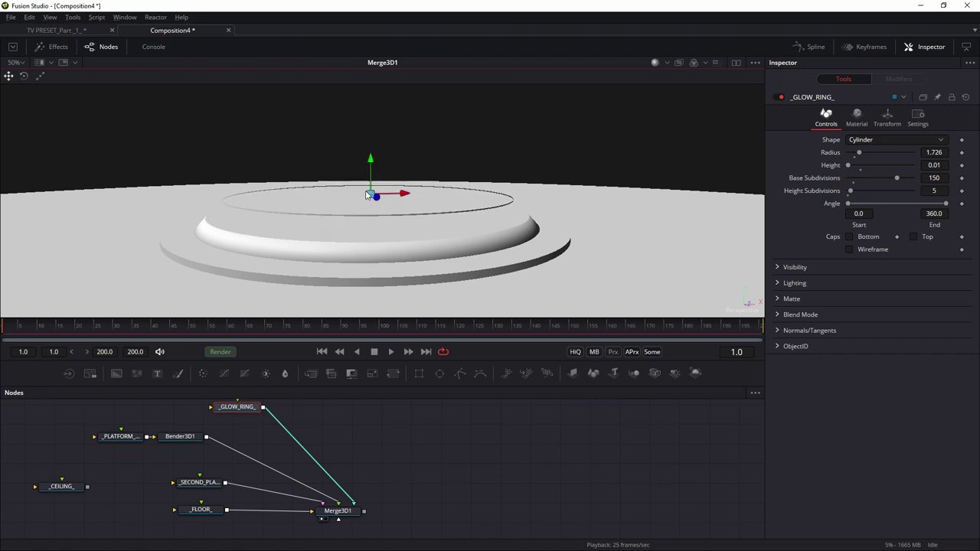
pyautogui.scroll(3, 529, 244)
pyautogui.scroll(1, 600, 247)
pyautogui.scroll(2, 512, 175)
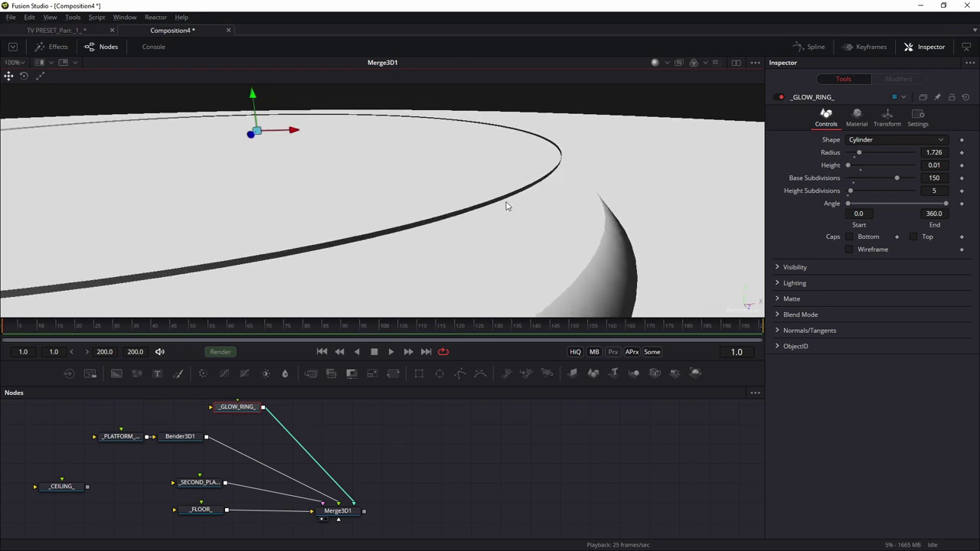
# Step: Examine the _GLOW_STROKE_ ring from above in the TV PRESET_Part _1_ composition and return to Composition4
pyautogui.click(74, 30)
pyautogui.click(164, 367)
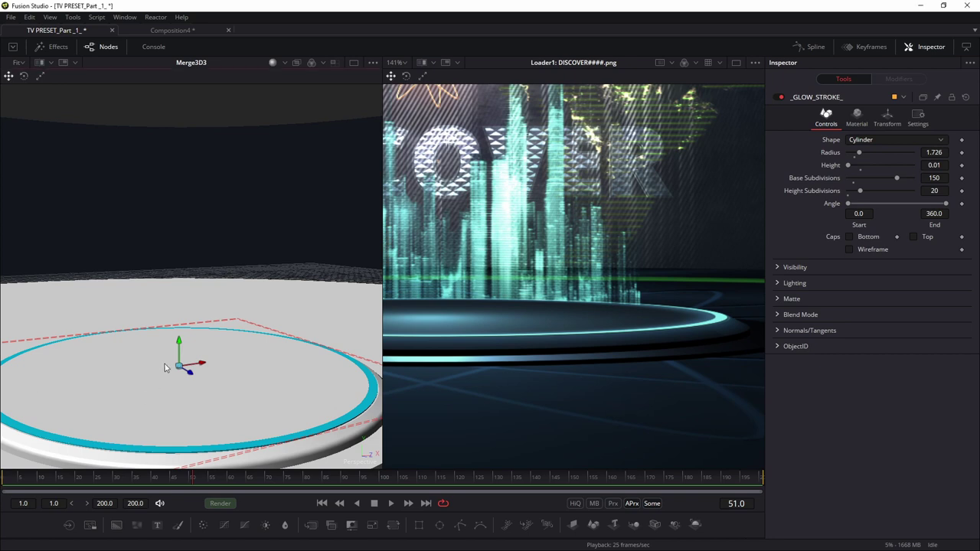
pyautogui.moveTo(269, 393); pyautogui.dragTo(298, 327)
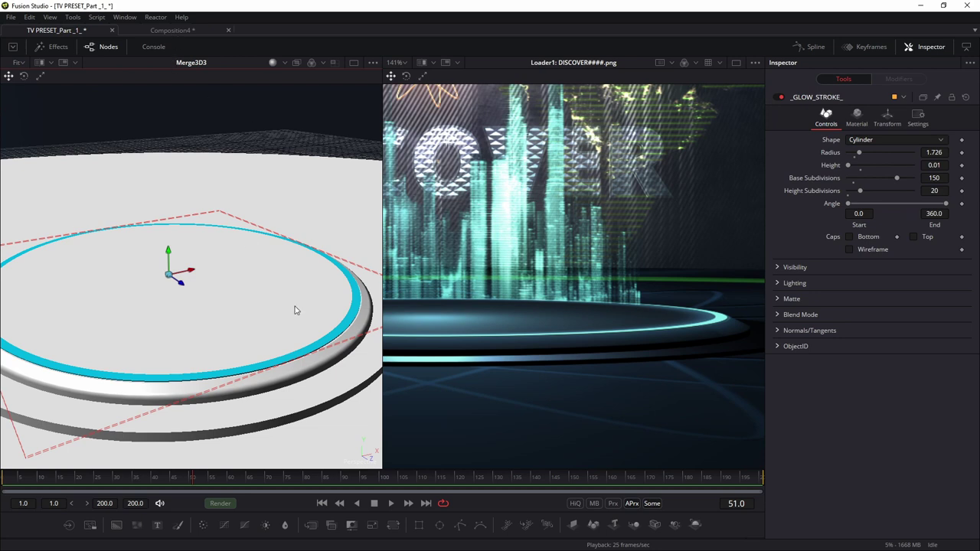
pyautogui.click(189, 31)
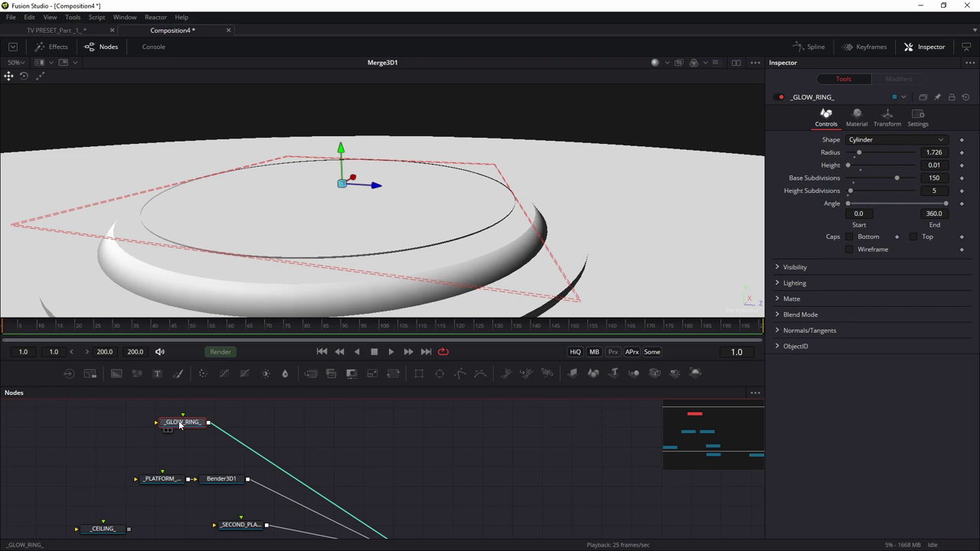
# Step: Add a Bender 3D node after _GLOW_RING_ and set its bender type to Taper
pyautogui.hotkey('shift', 'space')
pyautogui.write('bend')
pyautogui.press('Return')
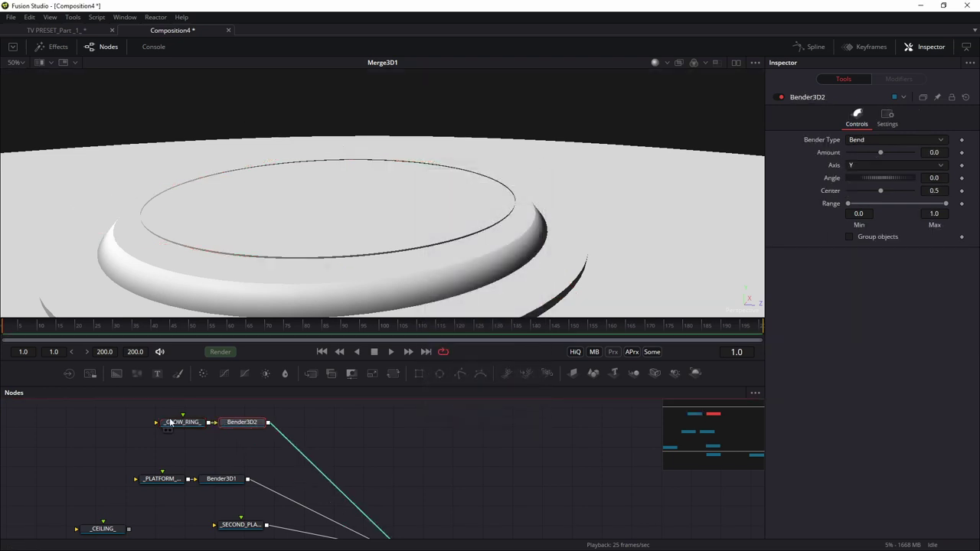
pyautogui.click(862, 139)
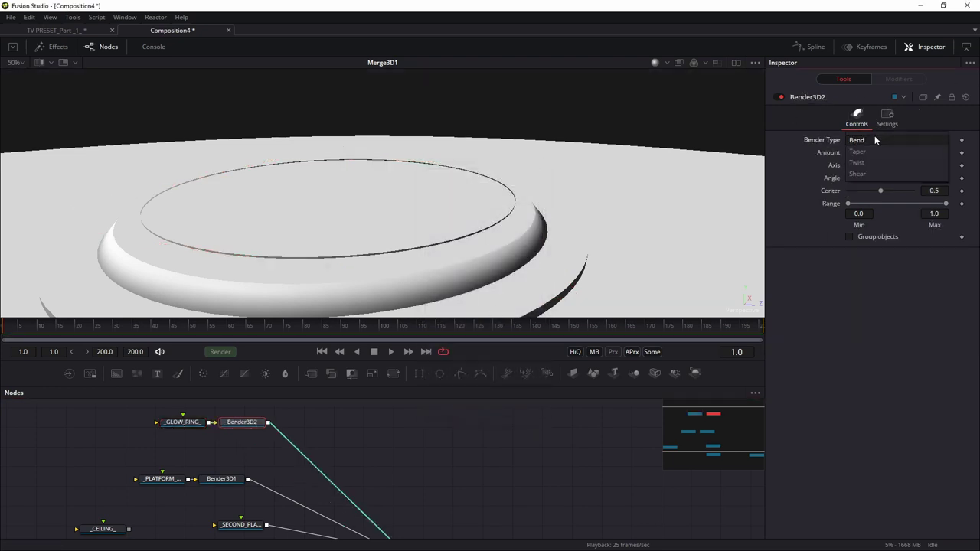
pyautogui.click(874, 152)
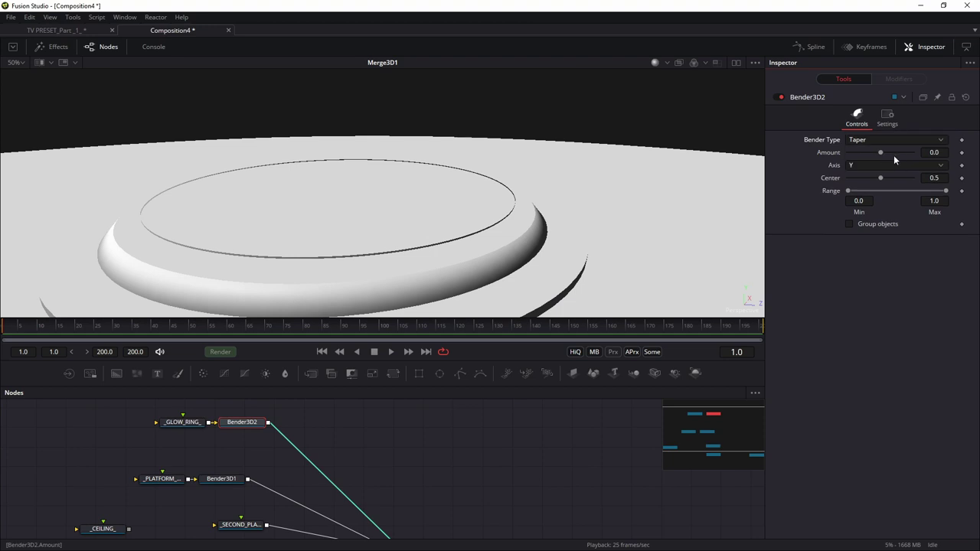
pyautogui.moveTo(479, 518); pyautogui.dragTo(401, 455)
pyautogui.moveTo(359, 317); pyautogui.dragTo(359, 245)
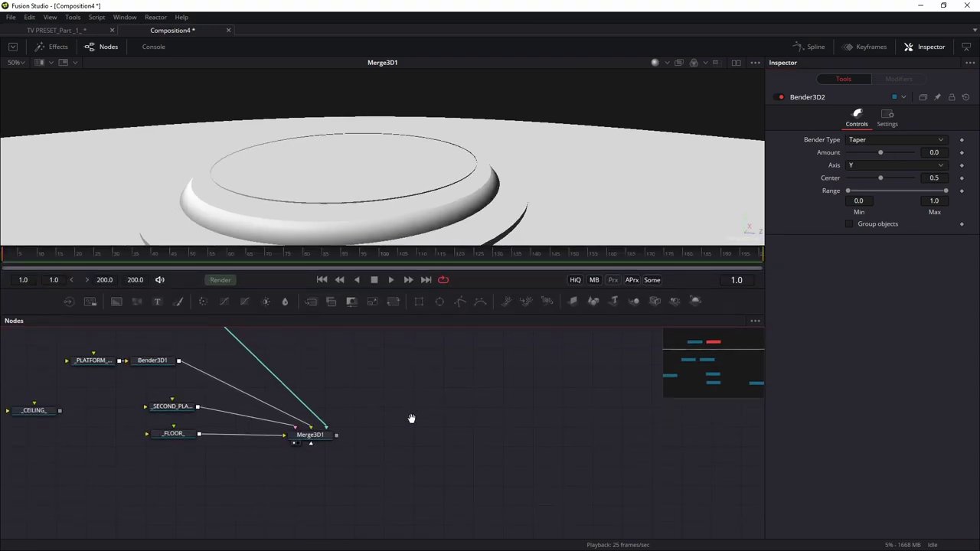
pyautogui.click(337, 458)
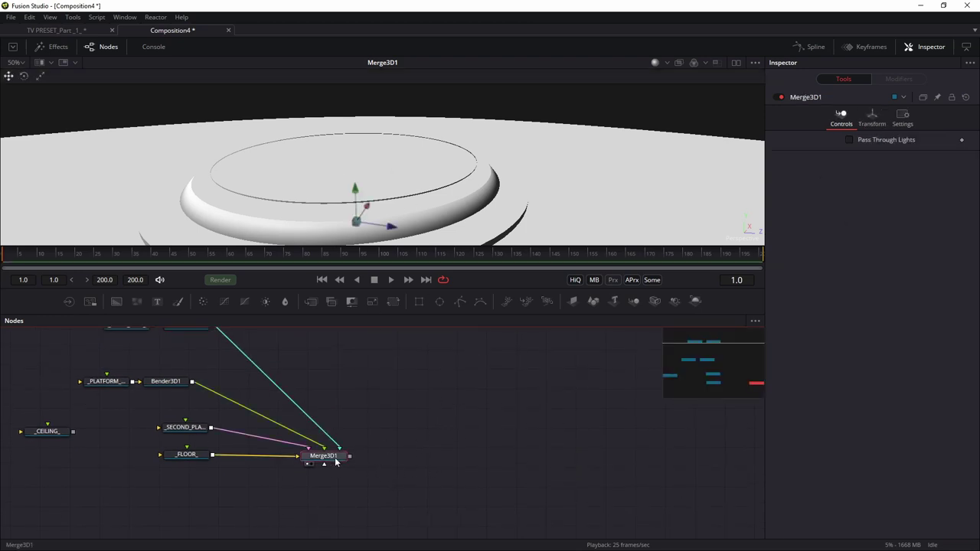
pyautogui.moveTo(381, 163); pyautogui.dragTo(388, 181)
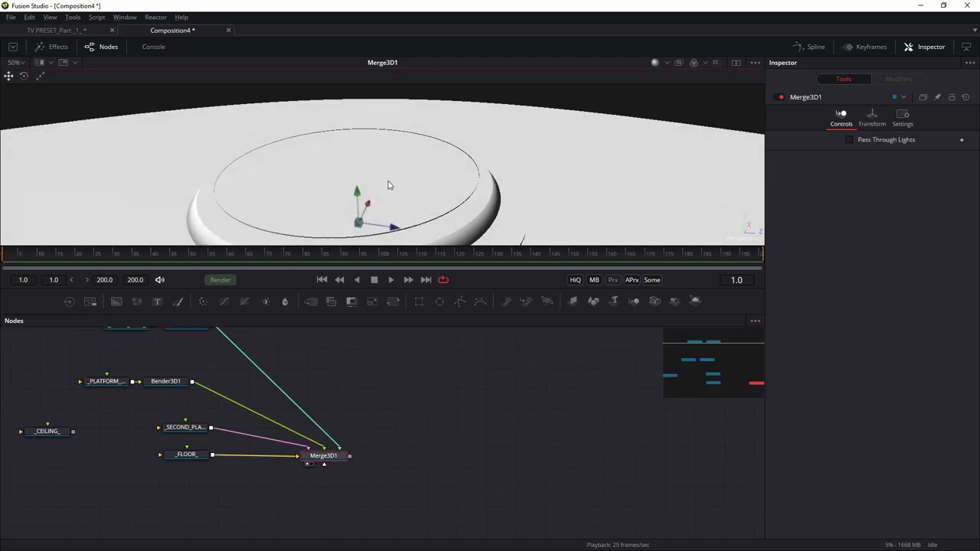
pyautogui.click(325, 459)
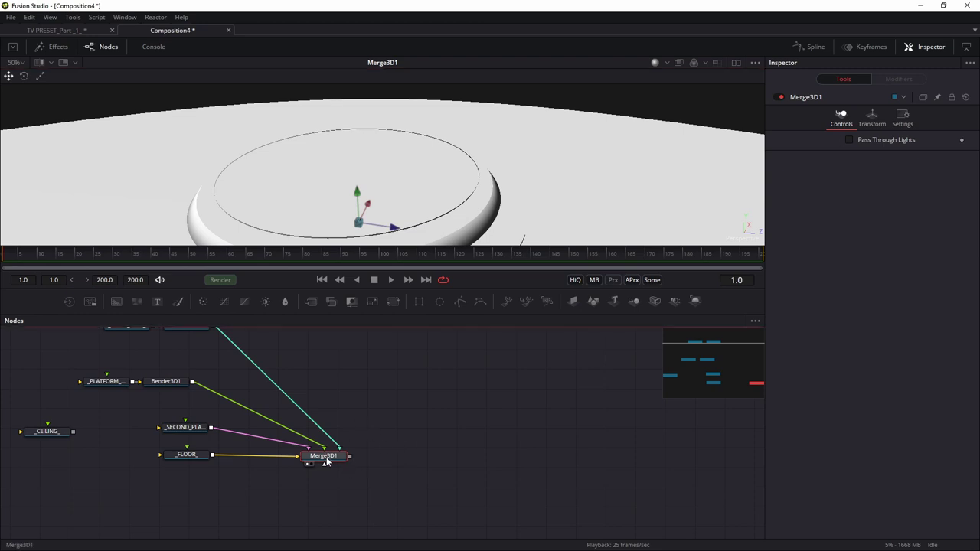
pyautogui.click(593, 301)
pyautogui.hotkey('ctrl', 'z')
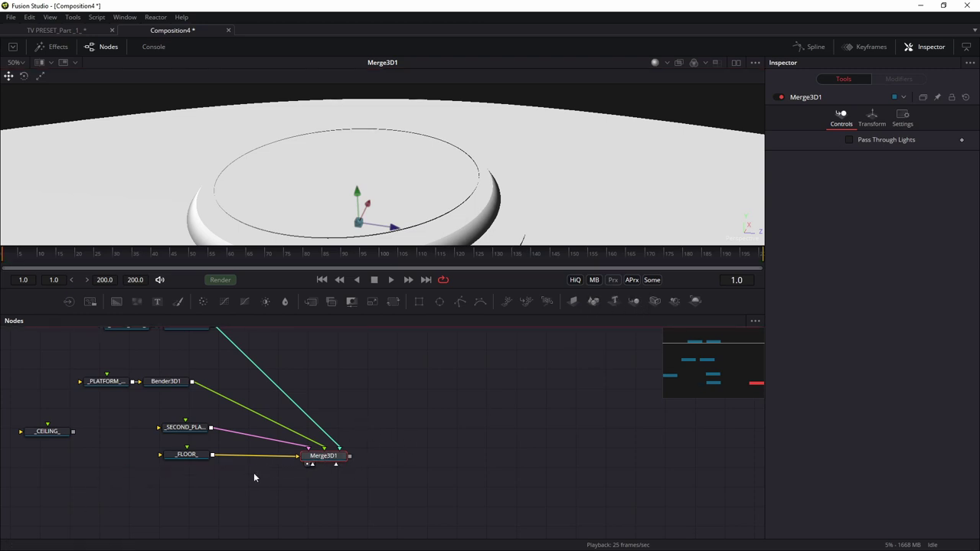
# Step: Turn off high quality and motion blur for the composition's rendering
pyautogui.click(428, 437)
pyautogui.click(593, 281)
pyautogui.click(576, 281)
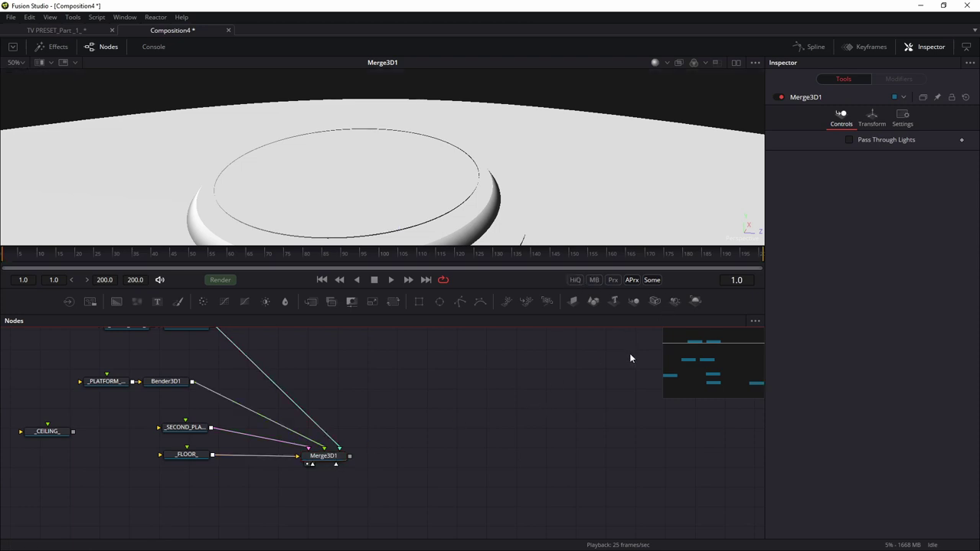
# Step: Add a second Merge 3D node below Merge3D1 and connect Merge3D1's output to it
pyautogui.click(592, 302)
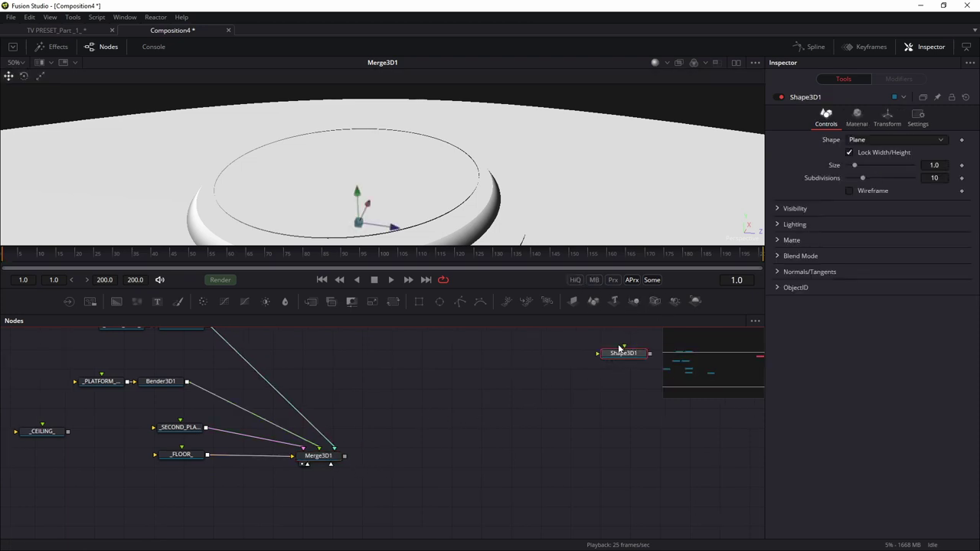
pyautogui.hotkey('ctrl', 'z')
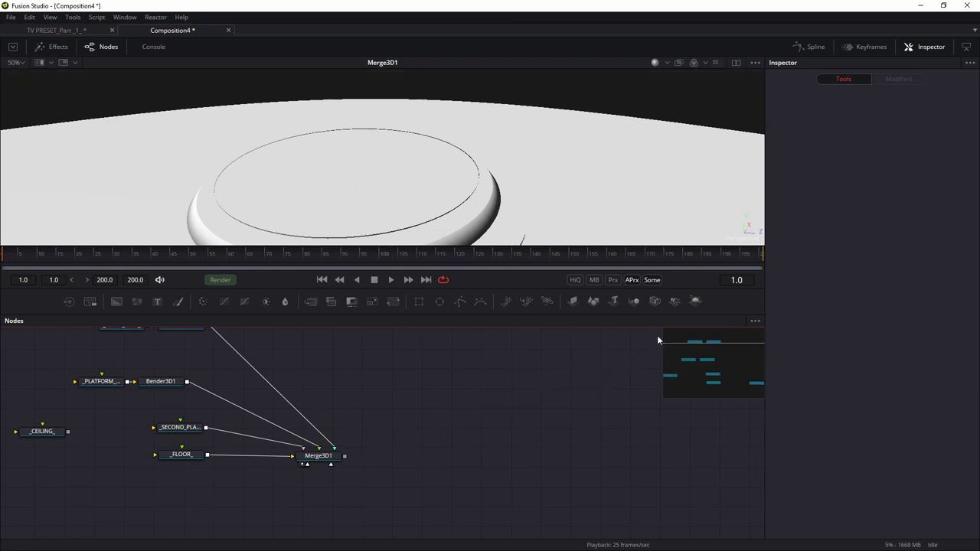
pyautogui.click(634, 302)
pyautogui.moveTo(632, 356); pyautogui.dragTo(451, 454)
pyautogui.moveTo(345, 456); pyautogui.dragTo(354, 501)
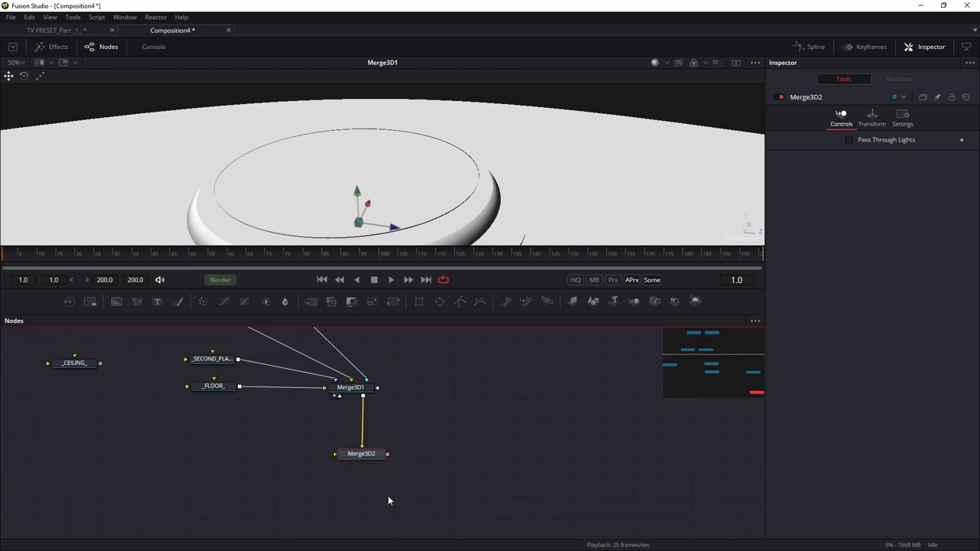
# Step: Add a Point Light node, connect it to Merge3D2 and show Merge3D2 in the viewer
pyautogui.click(423, 450)
pyautogui.hotkey('shift', 'space')
pyautogui.write('poi')
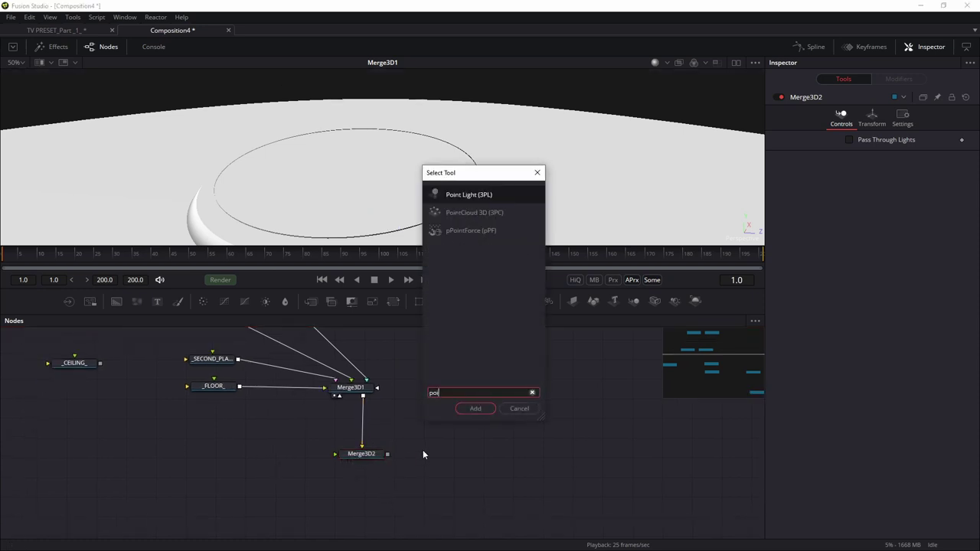
pyautogui.press('Return')
pyautogui.moveTo(450, 460); pyautogui.dragTo(366, 457)
pyautogui.press('1')
# Step: Raise the point light well above the main platform in the 3D view
pyautogui.scroll(-3, 395, 222)
pyautogui.moveTo(396, 231); pyautogui.dragTo(369, 88)
pyautogui.click(375, 150)
pyautogui.scroll(2, 409, 146)
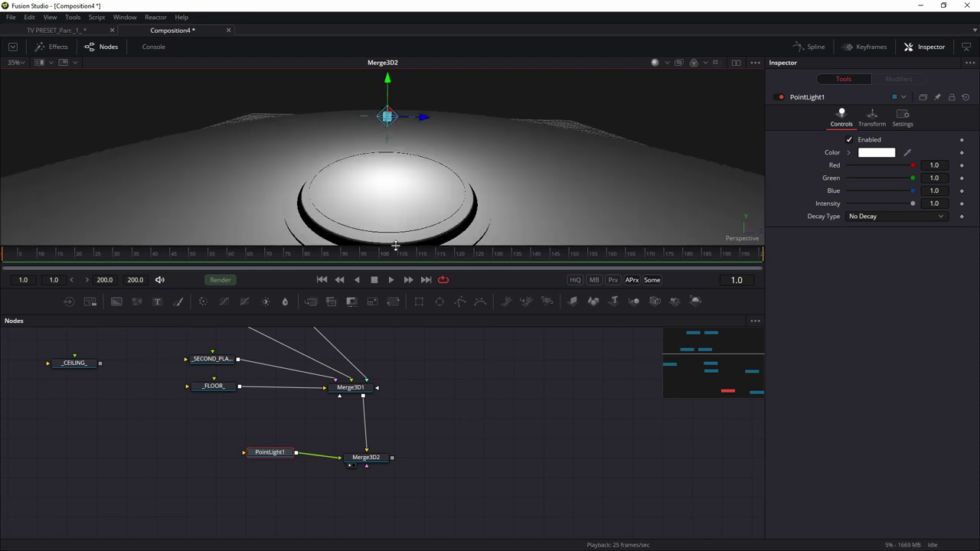
pyautogui.moveTo(396, 246); pyautogui.dragTo(396, 306)
pyautogui.moveTo(398, 135); pyautogui.dragTo(398, 101)
# Step: Examine the glow ring on the lit main platform up close, along with its Bender3D2 taper settings
pyautogui.moveTo(408, 214); pyautogui.dragTo(456, 258)
pyautogui.scroll(2, 513, 230)
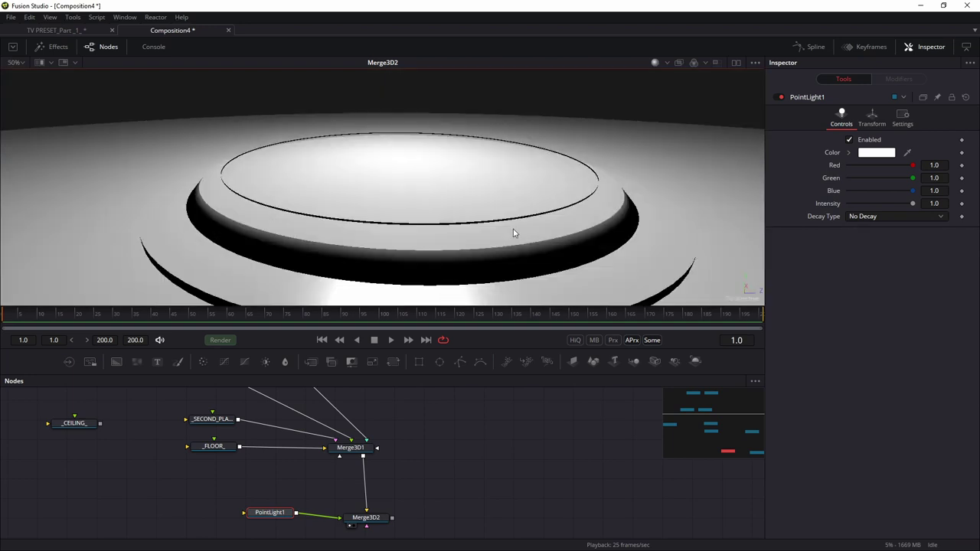
pyautogui.moveTo(514, 233); pyautogui.dragTo(624, 238)
pyautogui.click(591, 235)
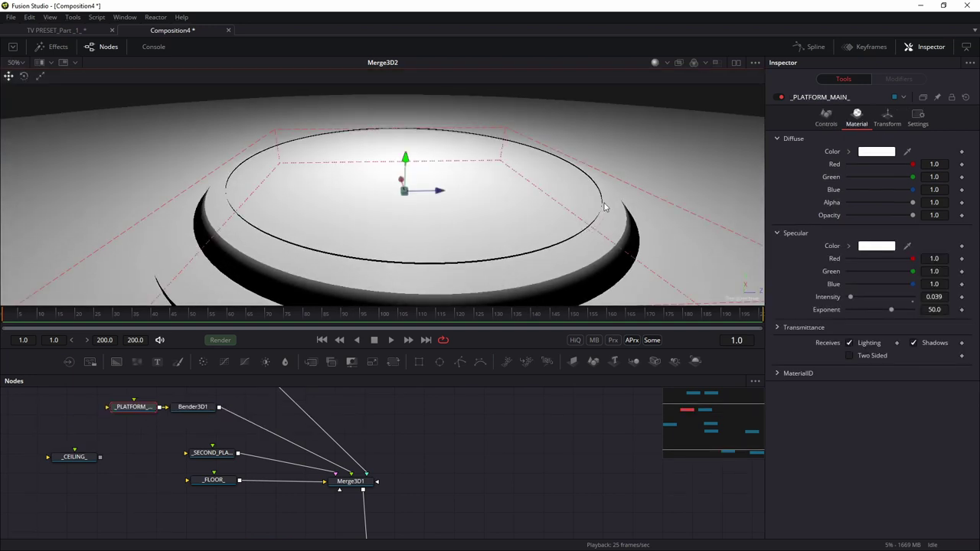
pyautogui.moveTo(605, 207); pyautogui.dragTo(597, 201)
pyautogui.moveTo(353, 407); pyautogui.dragTo(440, 498)
pyautogui.moveTo(208, 422); pyautogui.dragTo(316, 447)
pyautogui.click(246, 441)
pyautogui.click(304, 441)
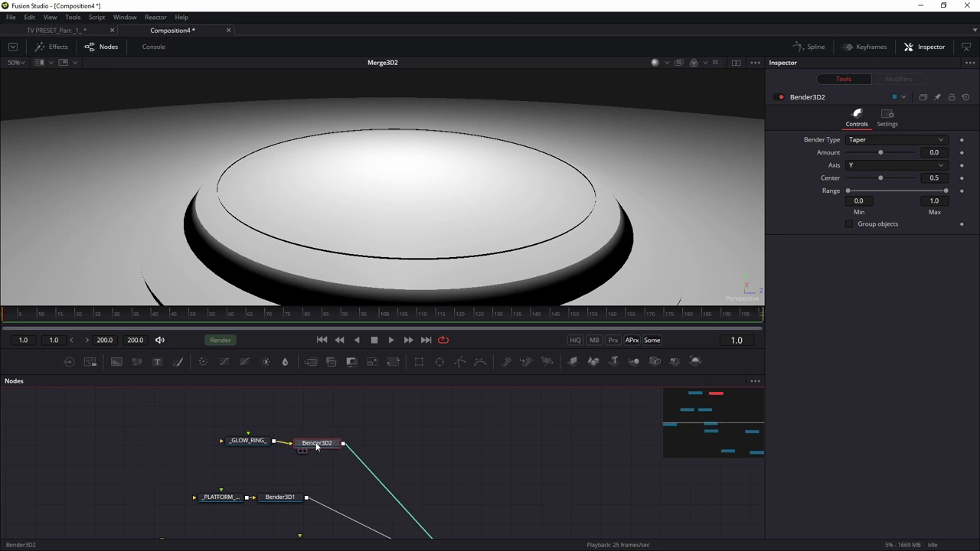
# Step: Lower the intensity of PointLight1
pyautogui.scroll(-6, 421, 248)
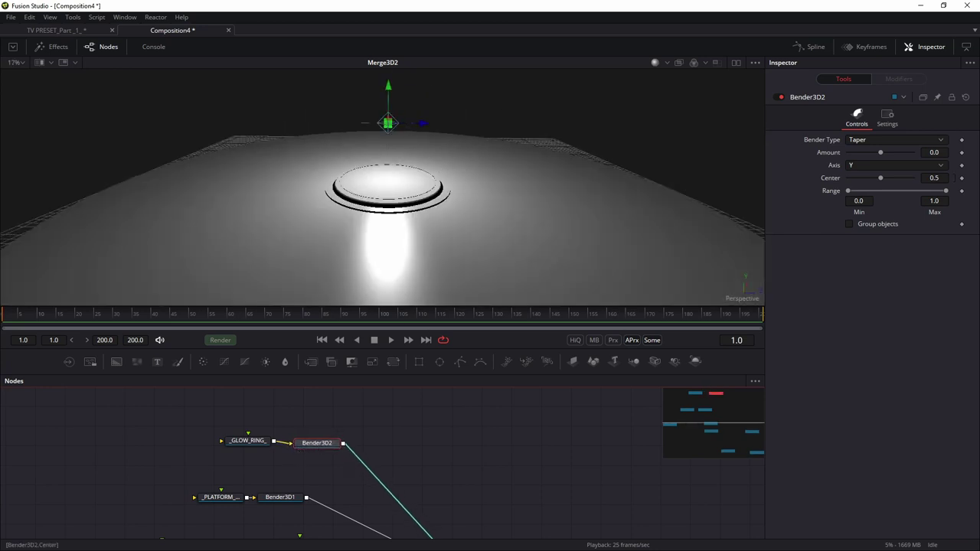
pyautogui.scroll(-6, 371, 493)
pyautogui.click(346, 506)
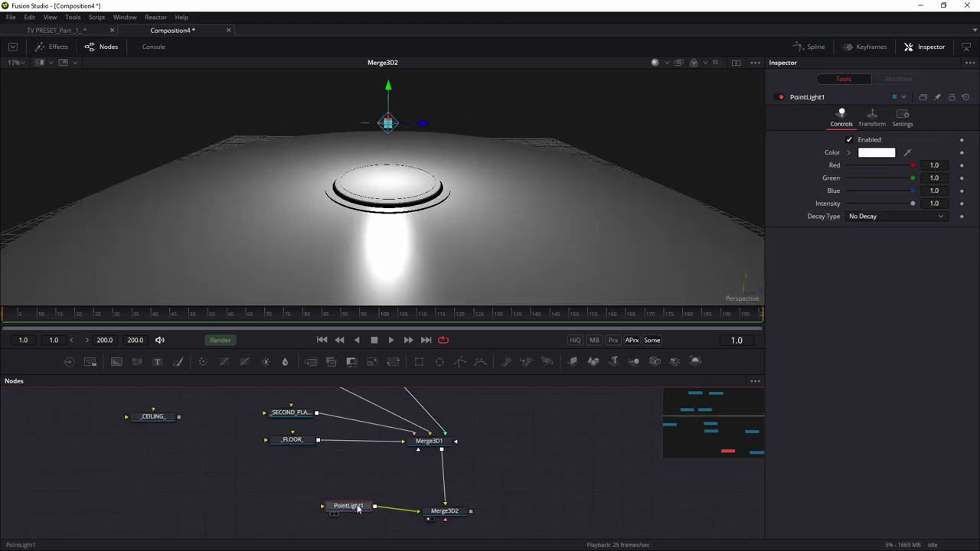
pyautogui.moveTo(912, 204); pyautogui.dragTo(880, 207)
# Step: Shift the PointLight1 and Merge3D2 nodes together slightly and show Merge3D1 in the viewer
pyautogui.moveTo(437, 451); pyautogui.dragTo(412, 442)
pyautogui.keyDown('ctrl'); pyautogui.click(422, 505); pyautogui.keyUp('ctrl')
pyautogui.moveTo(422, 505)
pyautogui.mouseDown()
pyautogui.moveTo(419, 495)
pyautogui.moveTo(420, 506)
pyautogui.mouseUp()
pyautogui.moveTo(466, 440); pyautogui.dragTo(441, 200)
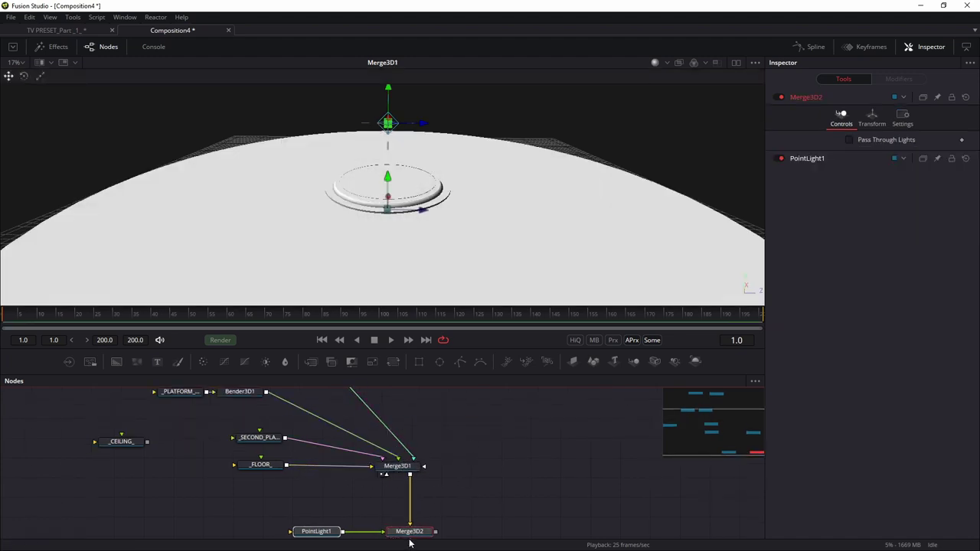
# Step: Show the lit Merge3D2 output in the viewer instead of Merge3D1
pyautogui.moveTo(410, 535); pyautogui.dragTo(422, 167)
pyautogui.moveTo(421, 259)
pyautogui.mouseDown()
pyautogui.moveTo(474, 293)
pyautogui.moveTo(430, 264)
pyautogui.mouseUp()
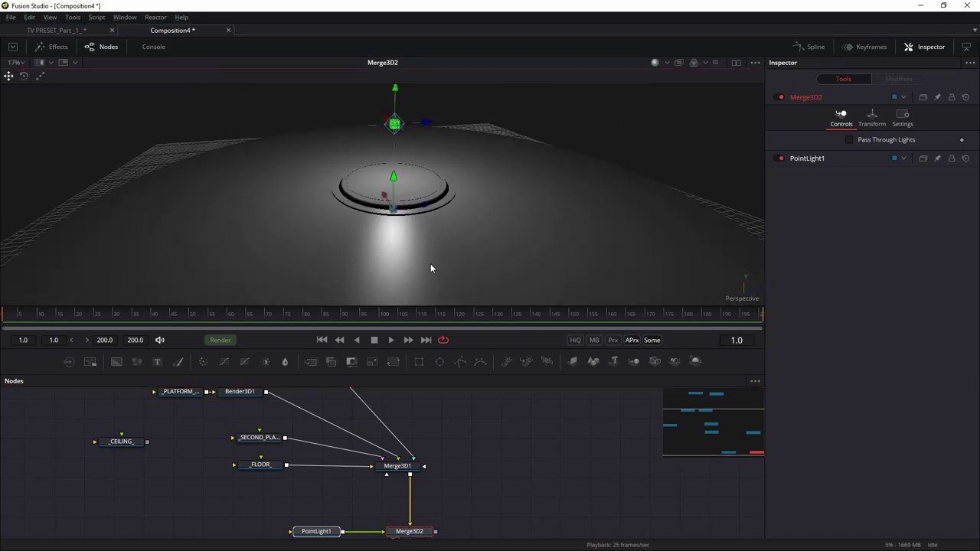
pyautogui.moveTo(408, 468); pyautogui.dragTo(404, 228)
pyautogui.moveTo(411, 534); pyautogui.dragTo(431, 300)
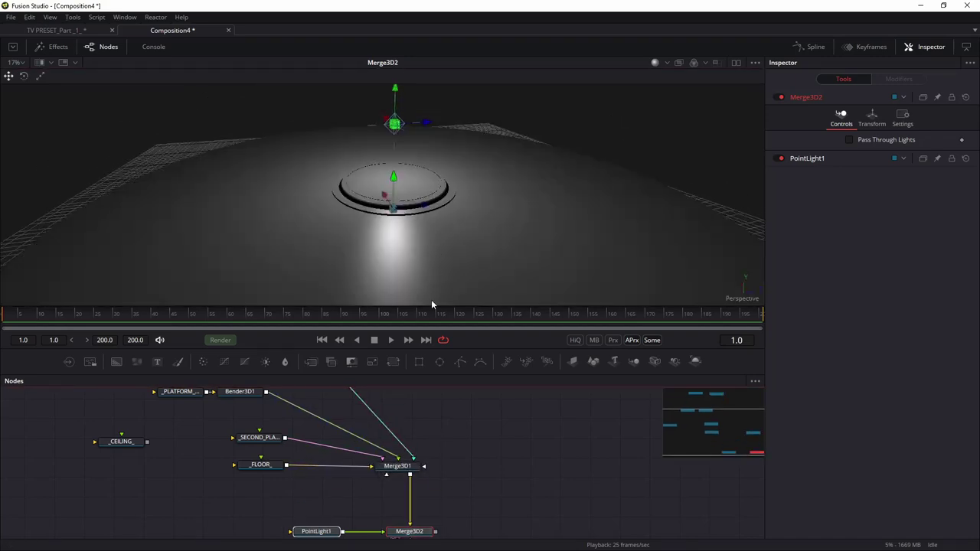
# Step: Set the taper amount of the glow ring's Bender3D2 node to 0.15
pyautogui.scroll(1, 443, 437)
pyautogui.moveTo(246, 447); pyautogui.dragTo(284, 510)
pyautogui.moveTo(306, 436); pyautogui.dragTo(319, 455)
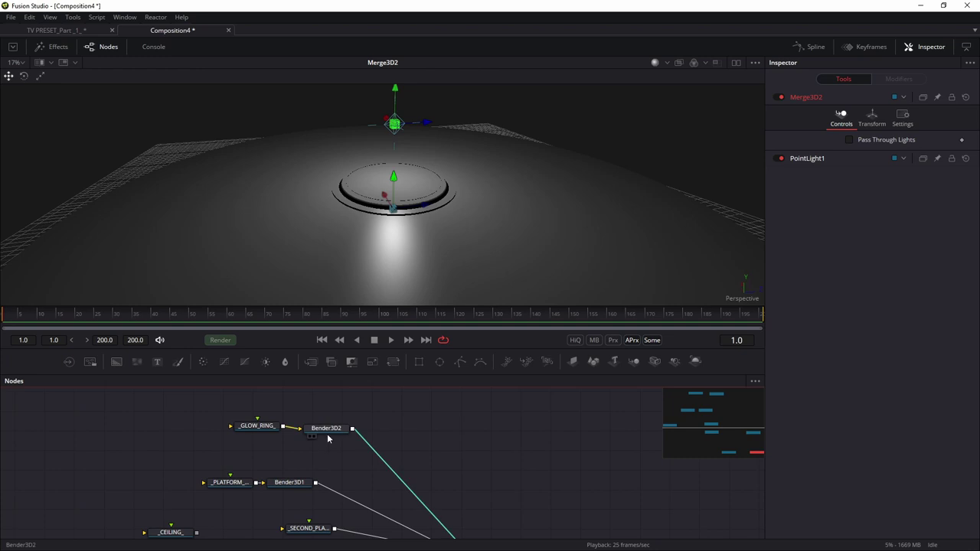
pyautogui.click(328, 433)
pyautogui.moveTo(267, 426); pyautogui.dragTo(255, 427)
pyautogui.click(321, 428)
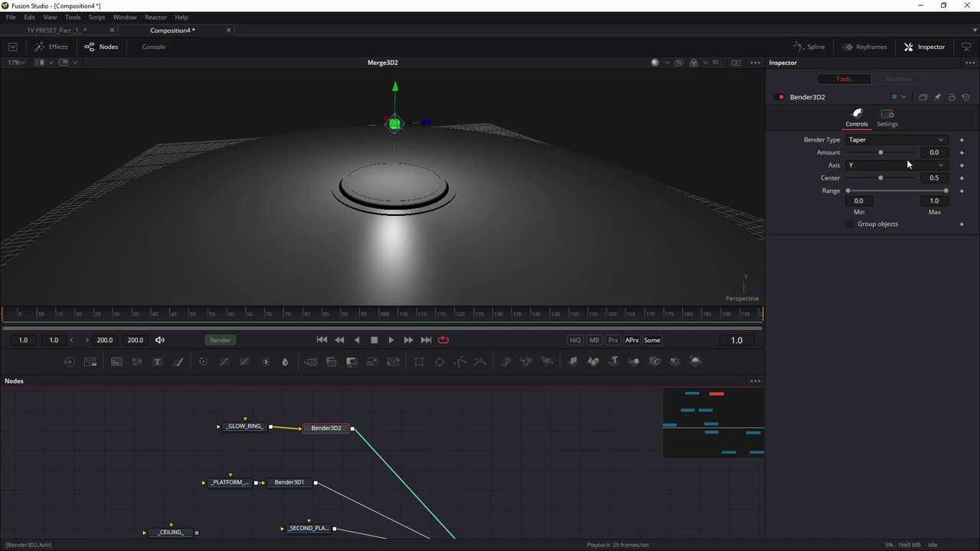
pyautogui.click(935, 152)
pyautogui.write('0.15')
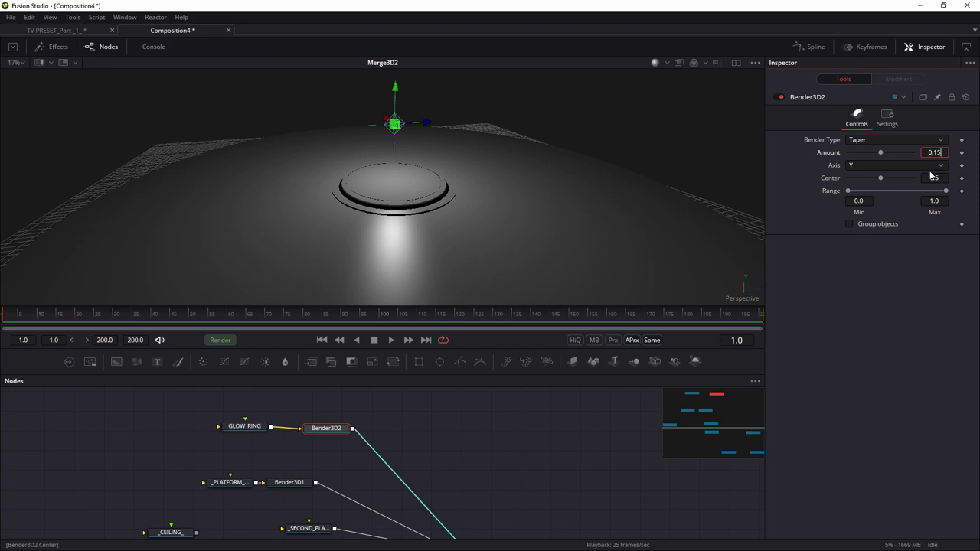
pyautogui.press('Tab')
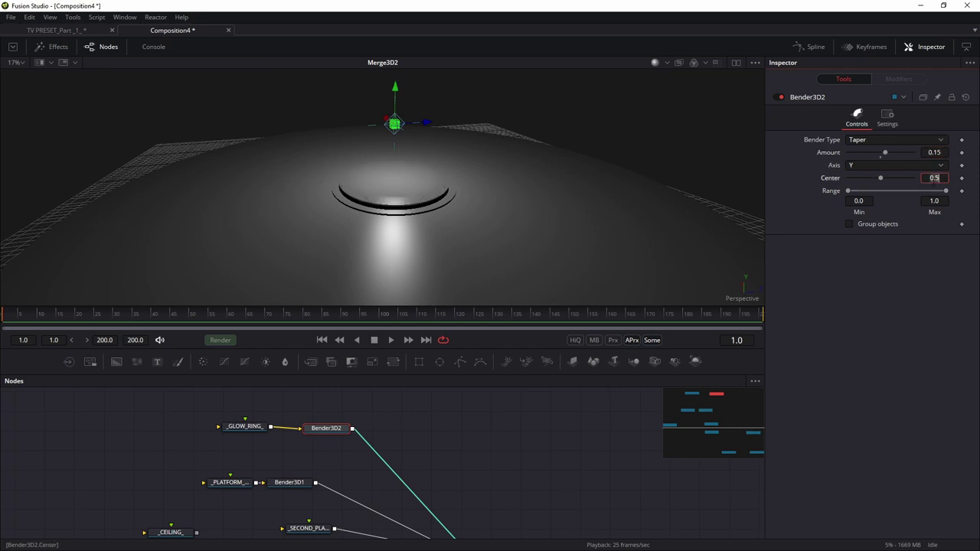
# Step: Set Bender3D2's taper center to 2.0 and its range minimum to 0.856
pyautogui.moveTo(941, 180); pyautogui.dragTo(899, 186)
pyautogui.write('2')
pyautogui.click(912, 277)
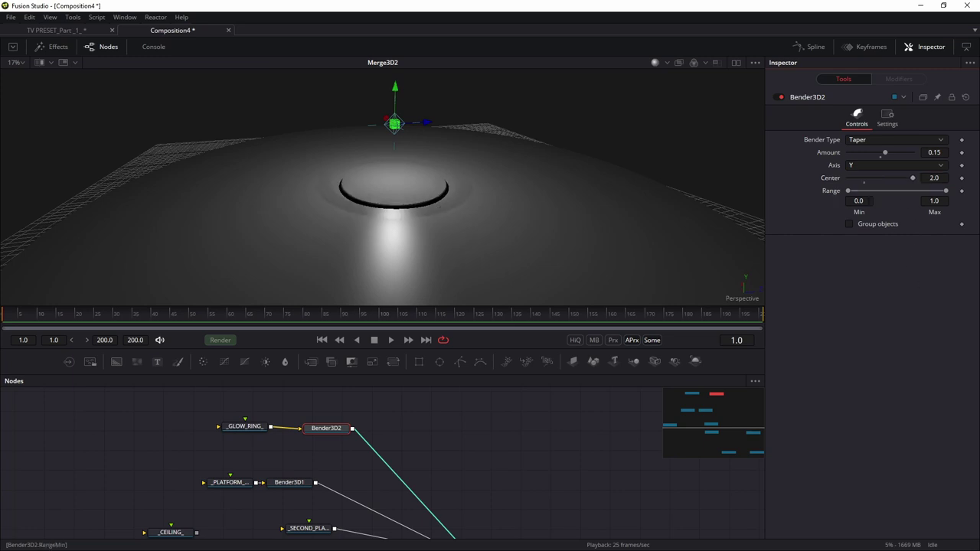
pyautogui.click(870, 200)
pyautogui.press('BackSpace')
pyautogui.write('856')
pyautogui.press('Return')
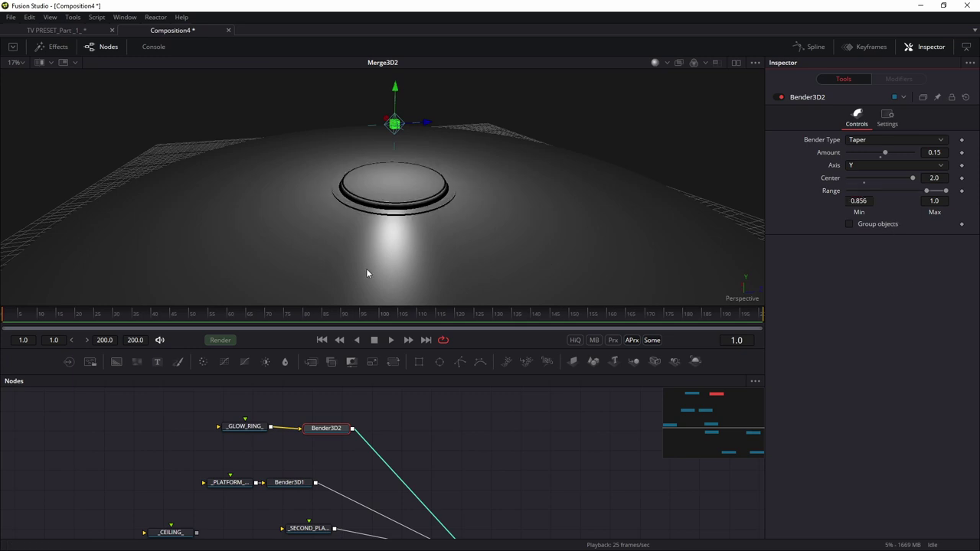
# Step: Raise the glow ring slightly above the main platform's surface and undo the stray sideways shift
pyautogui.scroll(4, 434, 201)
pyautogui.click(334, 424)
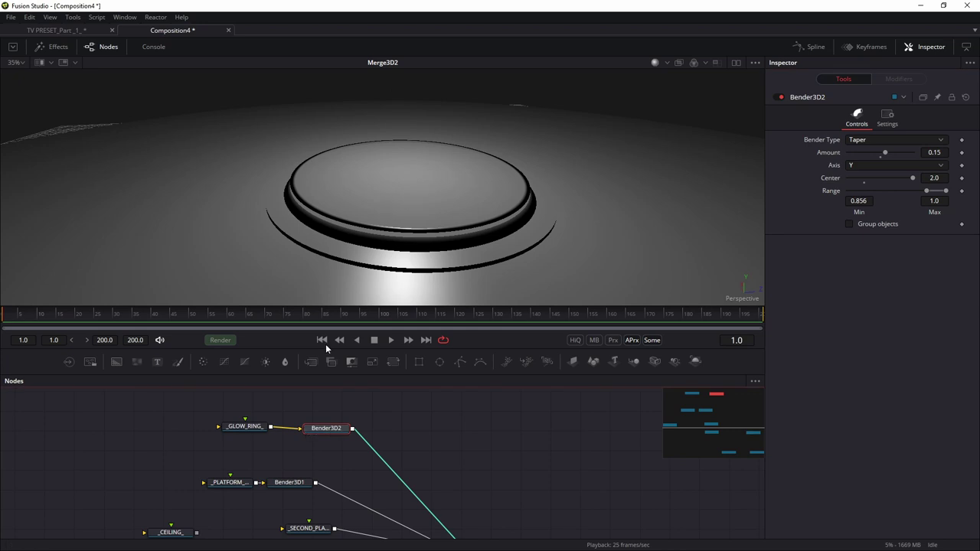
pyautogui.click(245, 427)
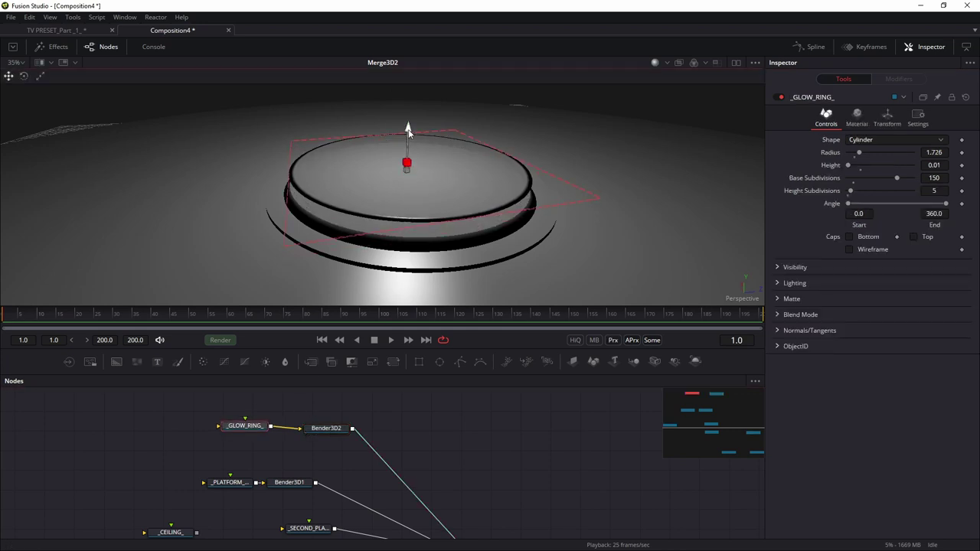
pyautogui.scroll(2, 408, 132)
pyautogui.moveTo(459, 147)
pyautogui.mouseDown()
pyautogui.moveTo(493, 142)
pyautogui.moveTo(451, 148)
pyautogui.moveTo(481, 145)
pyautogui.moveTo(468, 147)
pyautogui.mouseUp()
pyautogui.hotkey('ctrl', 'z')
pyautogui.moveTo(235, 433); pyautogui.dragTo(231, 436)
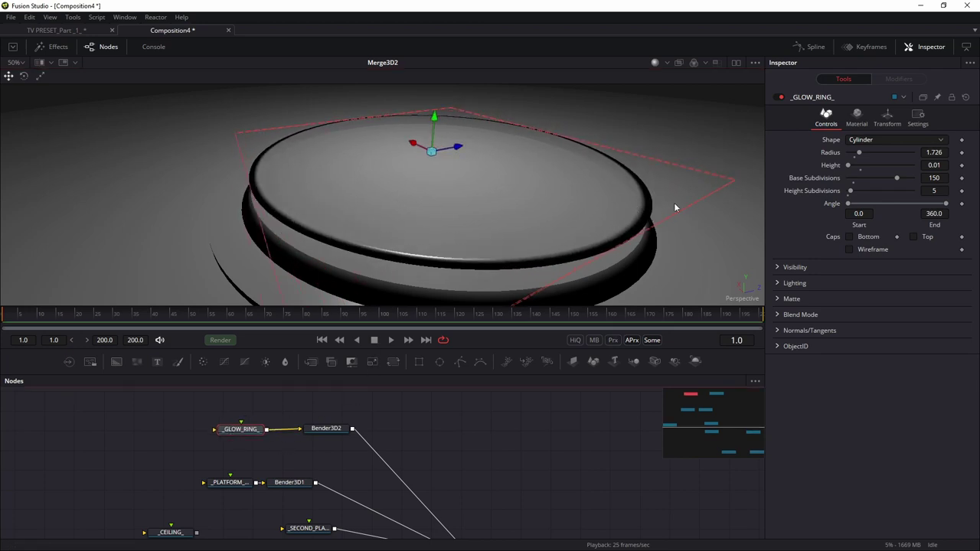
# Step: Set the glow ring material's specular intensity to 0 and its specular exponent to 56
pyautogui.click(857, 119)
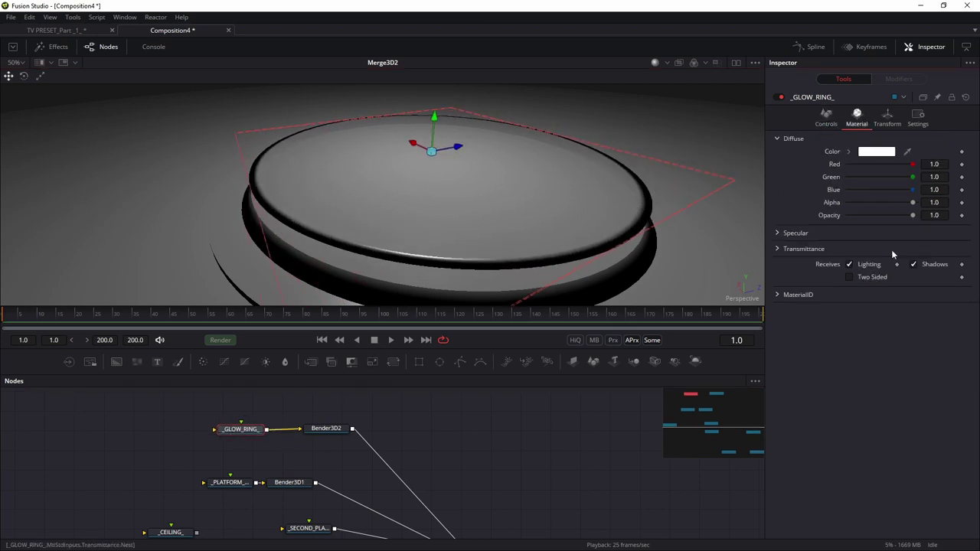
pyautogui.click(780, 238)
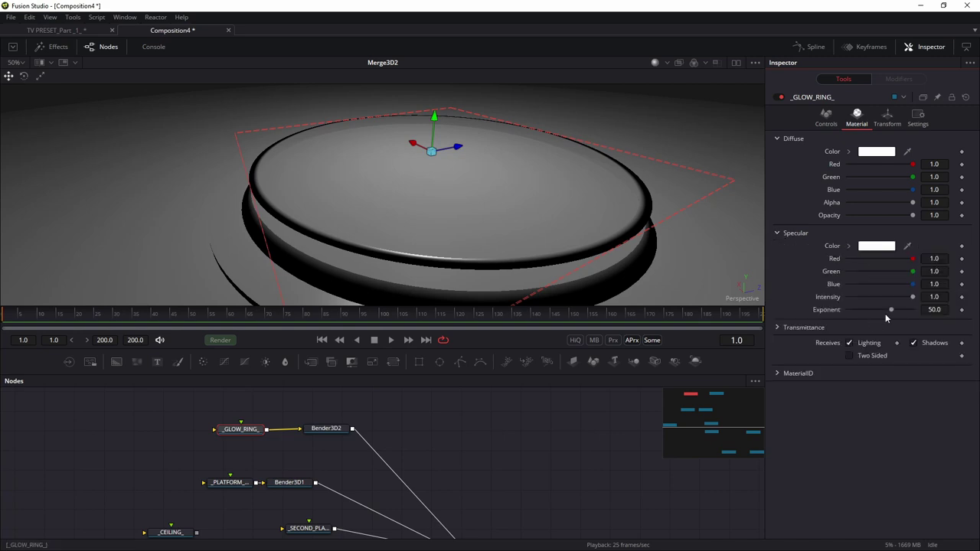
pyautogui.moveTo(912, 297); pyautogui.dragTo(892, 311)
pyautogui.moveTo(913, 273)
pyautogui.mouseDown()
pyautogui.moveTo(890, 273)
pyautogui.moveTo(916, 274)
pyautogui.mouseUp()
# Step: Make the glow ring's diffuse color bright blue with red 0.0 and green 0.732
pyautogui.moveTo(913, 164); pyautogui.dragTo(824, 172)
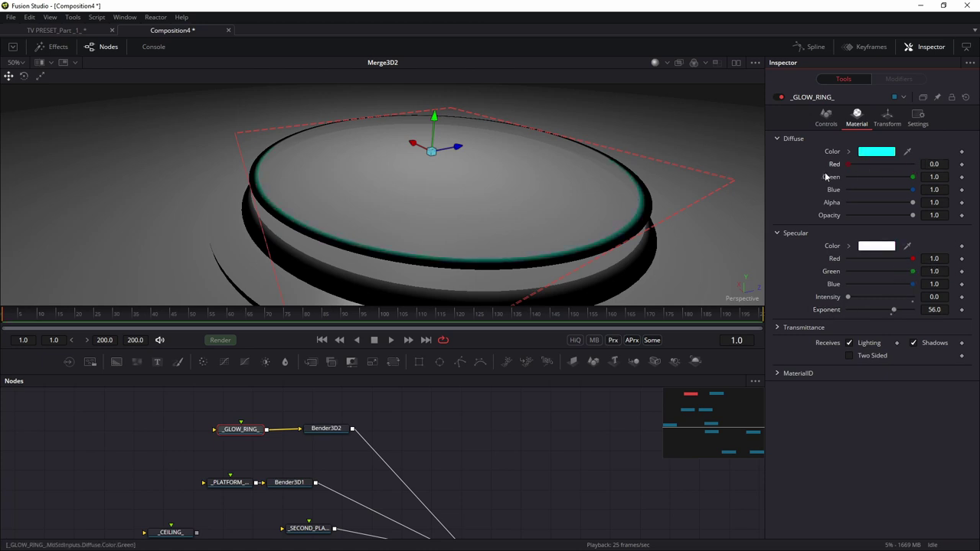
pyautogui.moveTo(912, 177); pyautogui.dragTo(894, 192)
pyautogui.moveTo(426, 274); pyautogui.dragTo(364, 169)
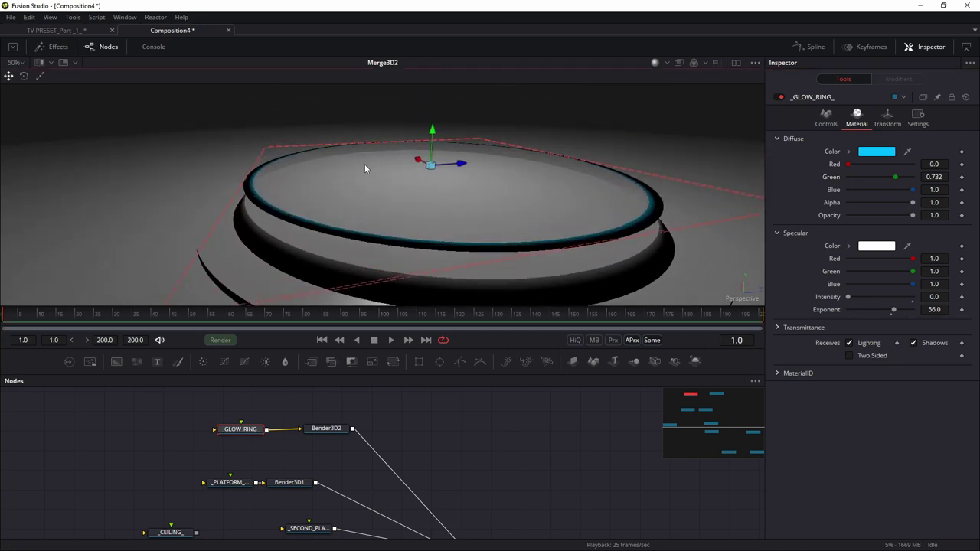
# Step: Show Merge3D1 in the viewer and examine the blue glow ring on the unlit scene
pyautogui.click(57, 31)
pyautogui.click(172, 30)
pyautogui.moveTo(470, 473); pyautogui.dragTo(367, 373)
pyautogui.moveTo(353, 453); pyautogui.dragTo(571, 223)
pyautogui.moveTo(636, 195); pyautogui.dragTo(512, 182)
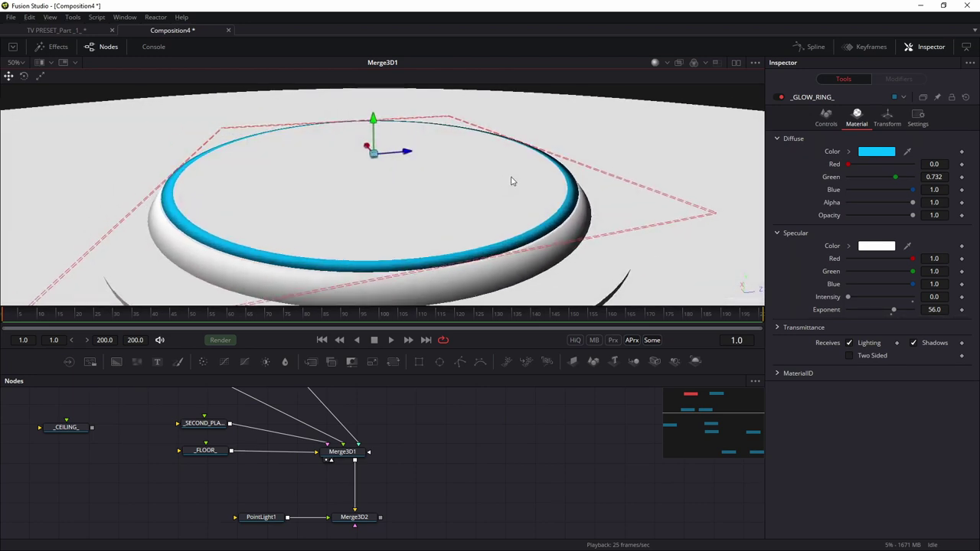
pyautogui.scroll(-2, 465, 239)
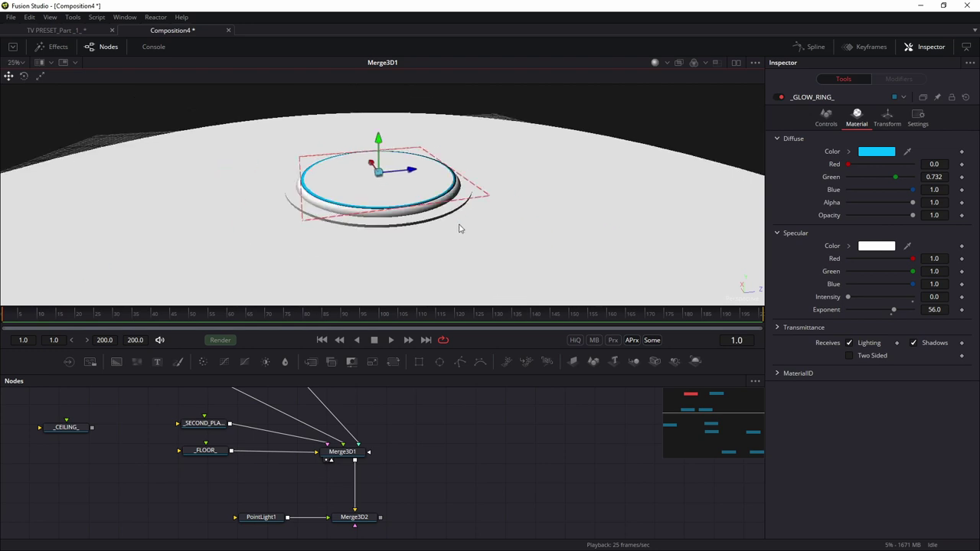
# Step: Examine the glow stroke and the curved _SCREEN_1_ cylinder in the finished TV PRESET composition
pyautogui.click(72, 32)
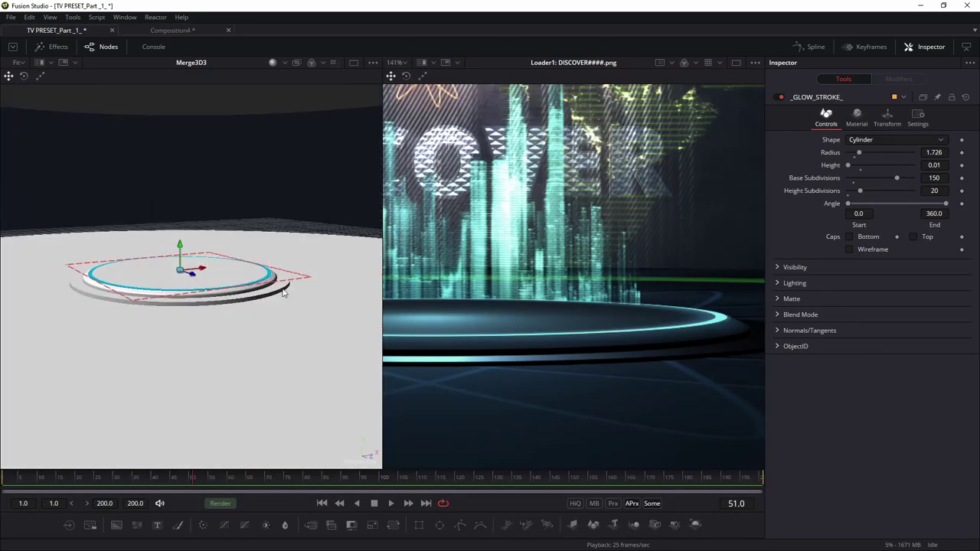
pyautogui.scroll(2, 283, 293)
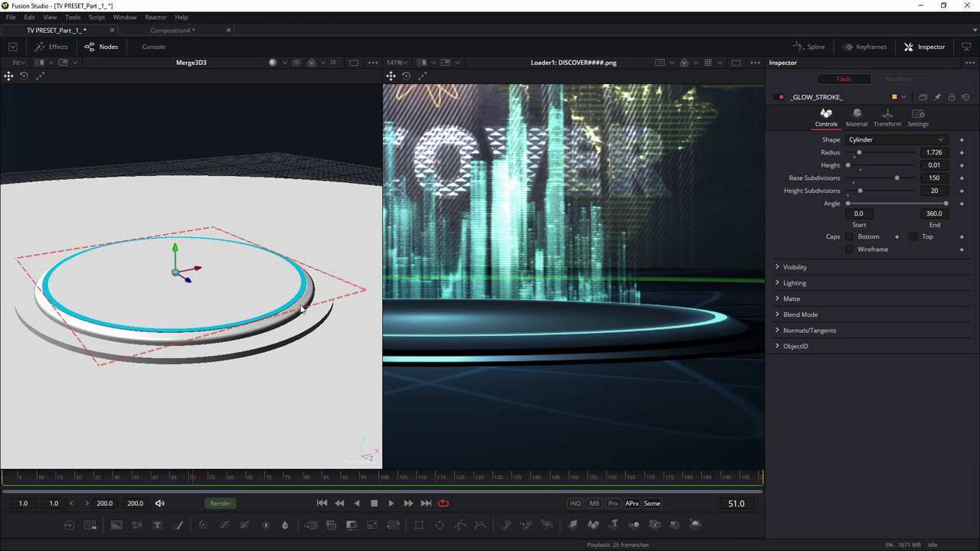
pyautogui.scroll(-3, 269, 268)
pyautogui.moveTo(265, 221); pyautogui.dragTo(138, 264)
pyautogui.click(136, 274)
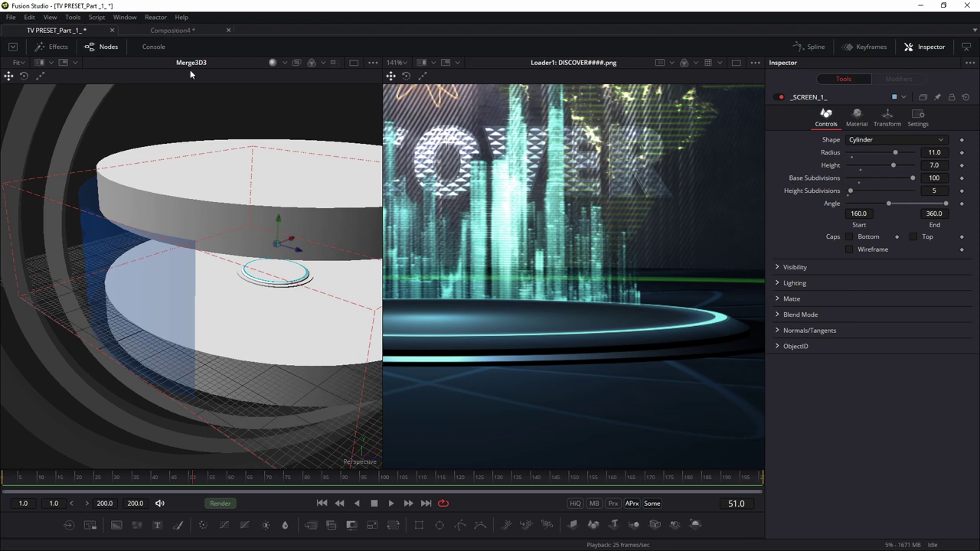
# Step: Return to Composition4 and gather the bender, platform and ceiling nodes closer together beside Merge3D1
pyautogui.click(184, 30)
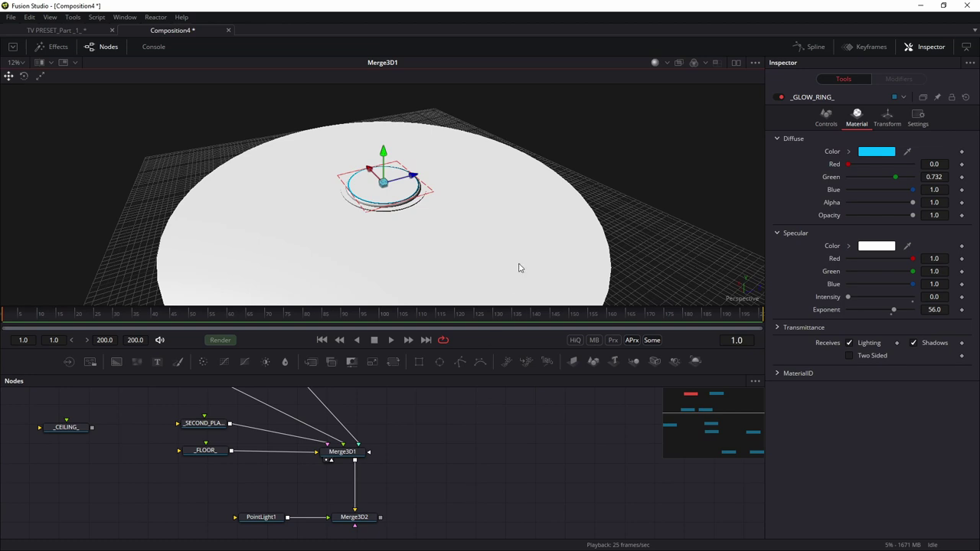
pyautogui.scroll(-3, 519, 267)
pyautogui.moveTo(458, 470); pyautogui.dragTo(484, 515)
pyautogui.moveTo(348, 307); pyautogui.dragTo(357, 232)
pyautogui.moveTo(222, 387); pyautogui.dragTo(355, 416)
pyautogui.moveTo(227, 319); pyautogui.dragTo(335, 376)
pyautogui.moveTo(181, 454); pyautogui.dragTo(322, 395)
# Step: Wrap the shape nodes, both benders and Merge3D1 in an Underlay
pyautogui.click(120, 463)
pyautogui.moveTo(193, 349); pyautogui.dragTo(610, 528)
pyautogui.hotkey('shift', 'space')
pyautogui.write('un')
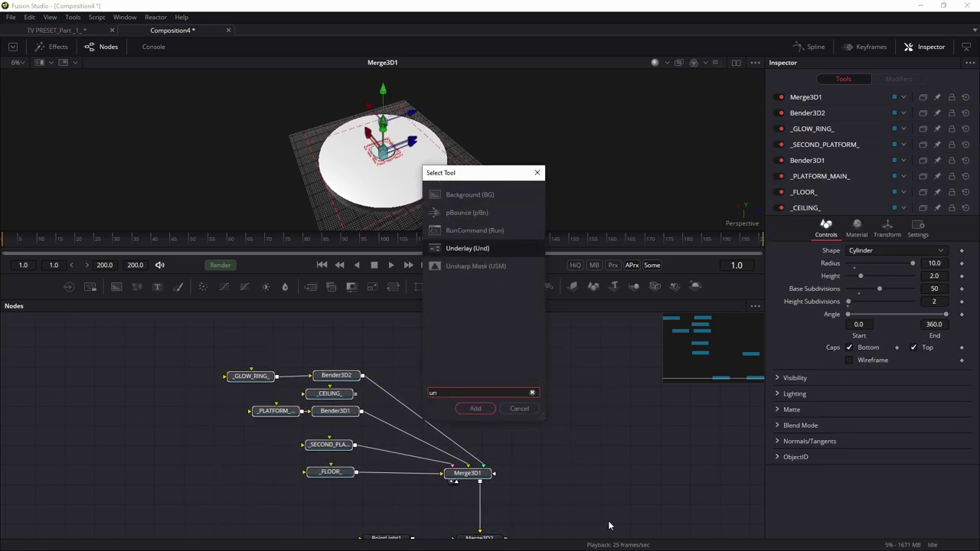
pyautogui.press('Return')
pyautogui.click(341, 364)
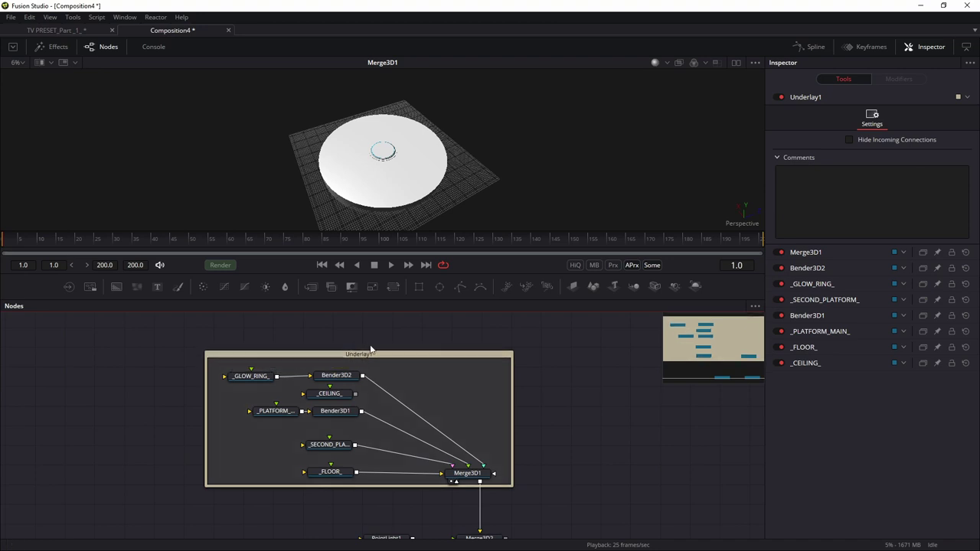
# Step: Rename the underlay around the scene nodes as _3D_STUDIO_
pyautogui.click(357, 357)
pyautogui.press('F2')
pyautogui.press('BackSpace')
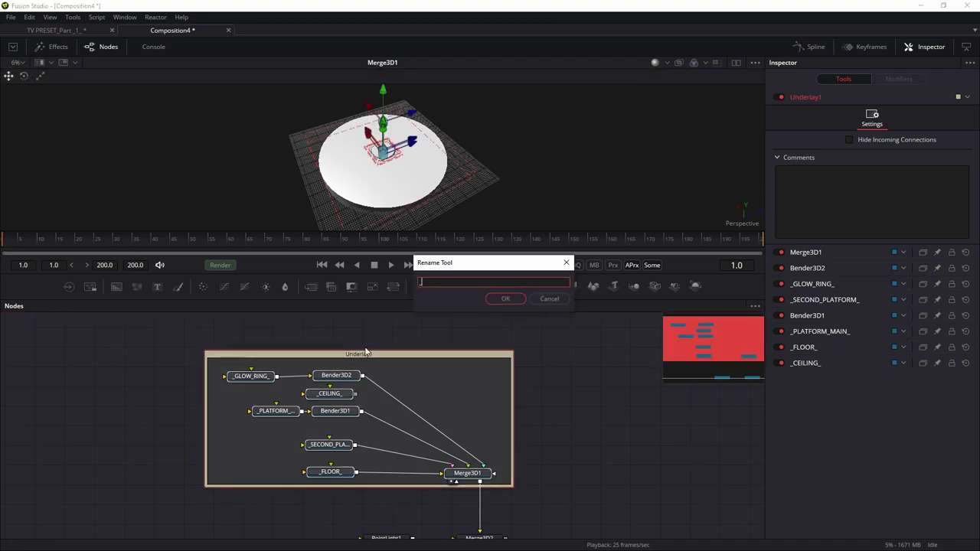
pyautogui.write('_3D_STUDIO')
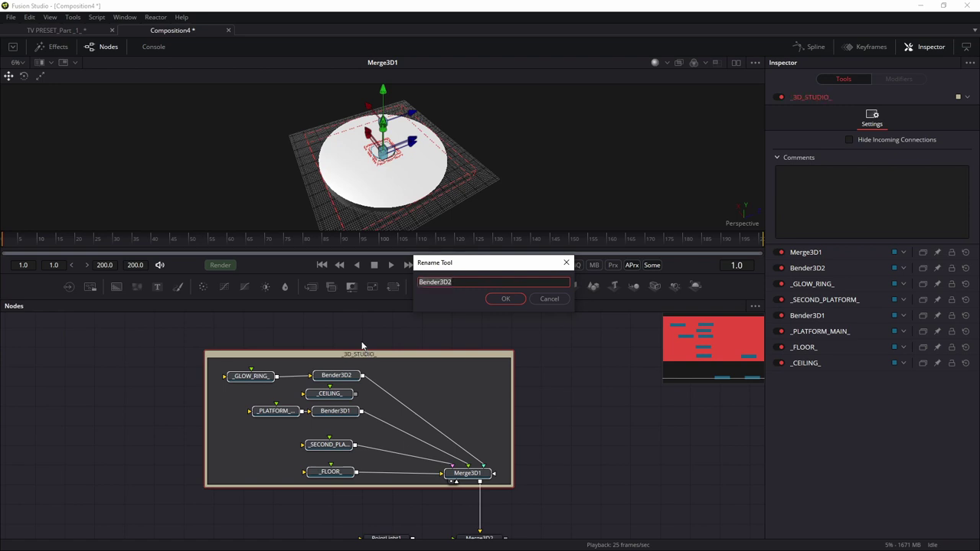
pyautogui.press('Return')
pyautogui.click(477, 334)
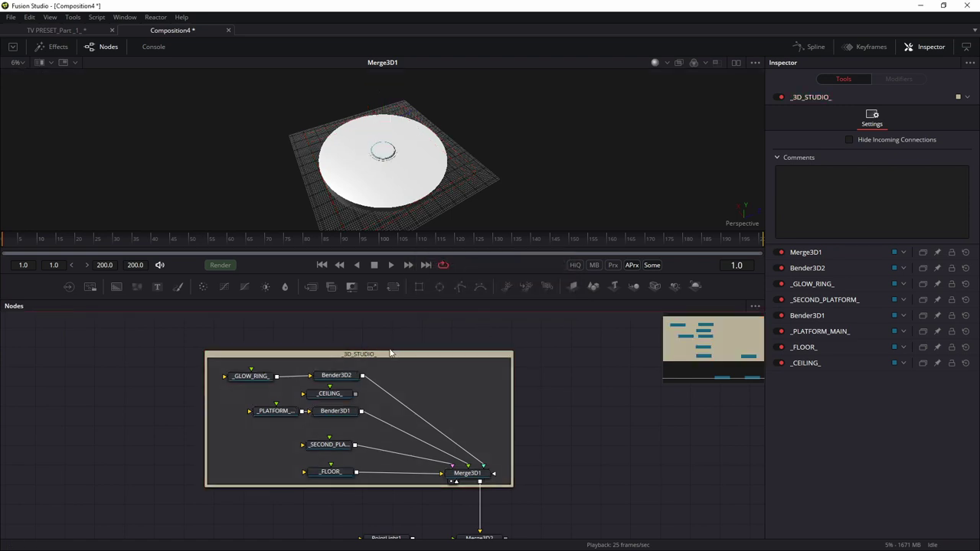
# Step: Color the _3D_STUDIO_ underlay and its nodes yellow and move the group within the node graph
pyautogui.rightClick(387, 356)
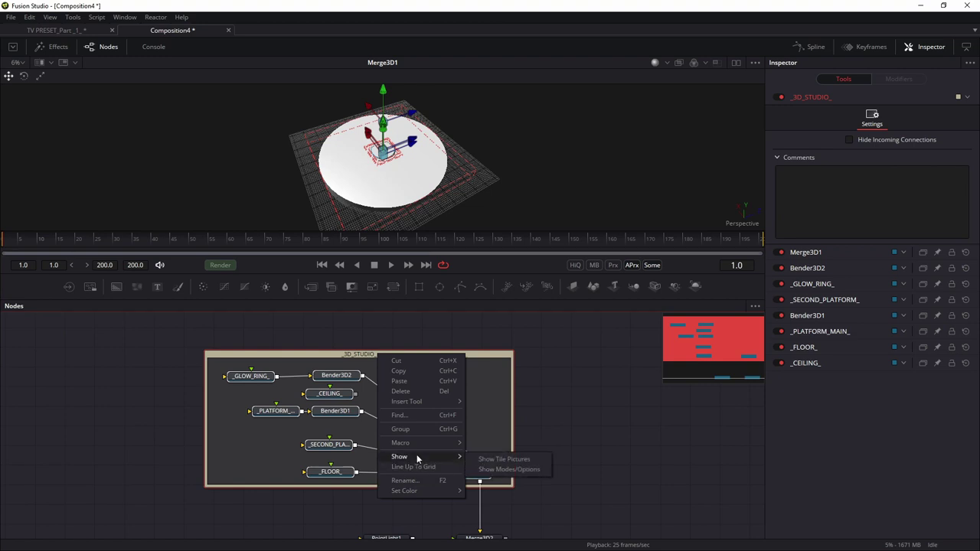
pyautogui.moveTo(421, 489)
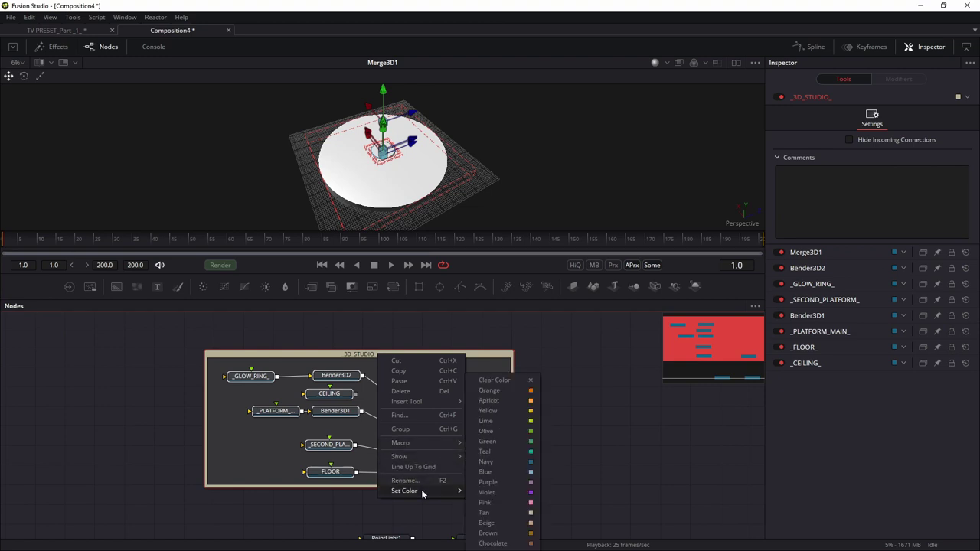
pyautogui.click(503, 412)
pyautogui.moveTo(449, 415); pyautogui.dragTo(294, 407)
pyautogui.moveTo(180, 387); pyautogui.dragTo(231, 385)
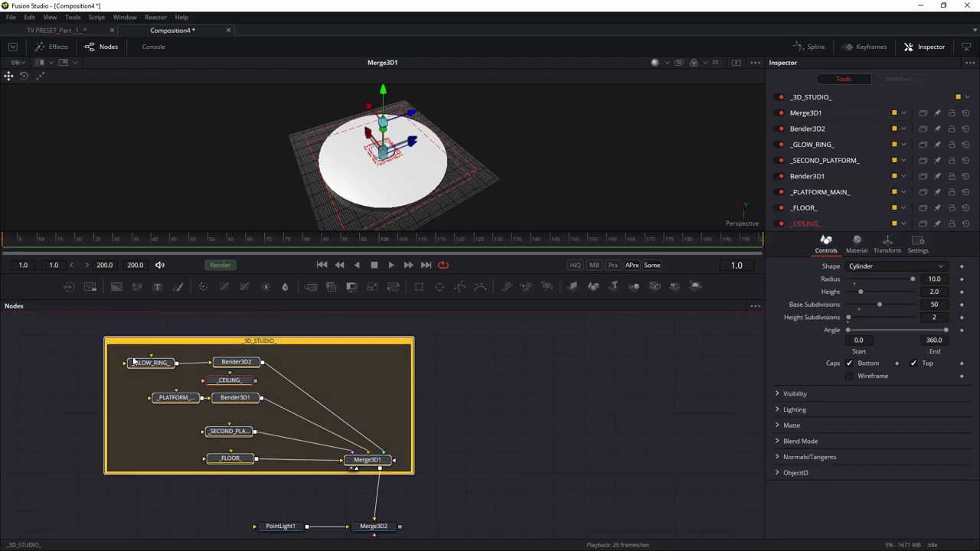
# Step: Move PointLight1 and Merge3D2 together farther below the _3D_STUDIO_ underlay
pyautogui.moveTo(368, 406); pyautogui.dragTo(346, 386)
pyautogui.moveTo(437, 485); pyautogui.dragTo(191, 539)
pyautogui.moveTo(497, 495); pyautogui.dragTo(490, 470)
pyautogui.moveTo(350, 485); pyautogui.dragTo(370, 527)
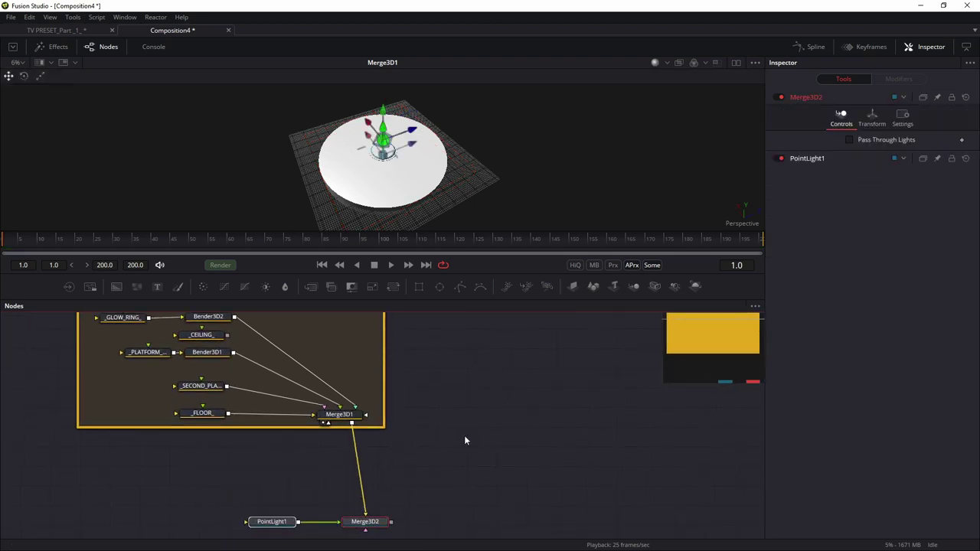
pyautogui.moveTo(464, 435); pyautogui.dragTo(439, 501)
# Step: Examine the studio model and the enlarged DISCOVER reference render in the TV PRESET composition, then return to Composition4
pyautogui.click(61, 31)
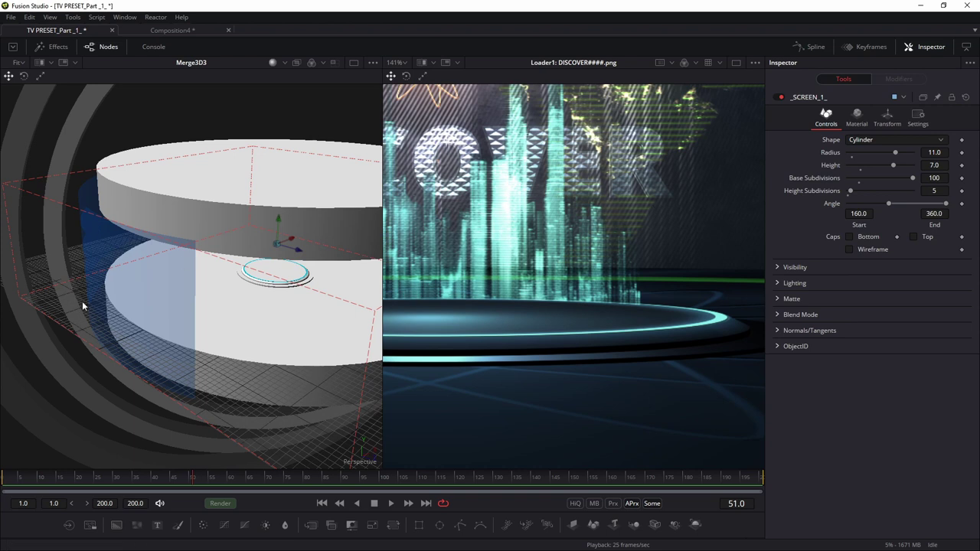
pyautogui.moveTo(101, 232); pyautogui.dragTo(99, 243)
pyautogui.scroll(-5, 121, 201)
pyautogui.moveTo(123, 201); pyautogui.dragTo(259, 271)
pyautogui.scroll(-7, 497, 262)
pyautogui.moveTo(571, 180); pyautogui.dragTo(635, 282)
pyautogui.scroll(-1, 639, 280)
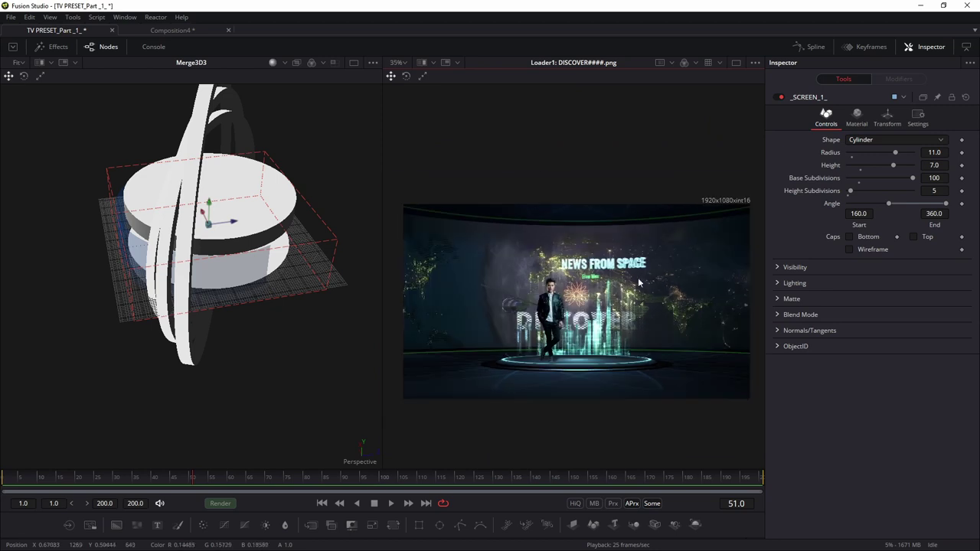
pyautogui.moveTo(566, 265); pyautogui.dragTo(562, 226)
pyautogui.click(739, 62)
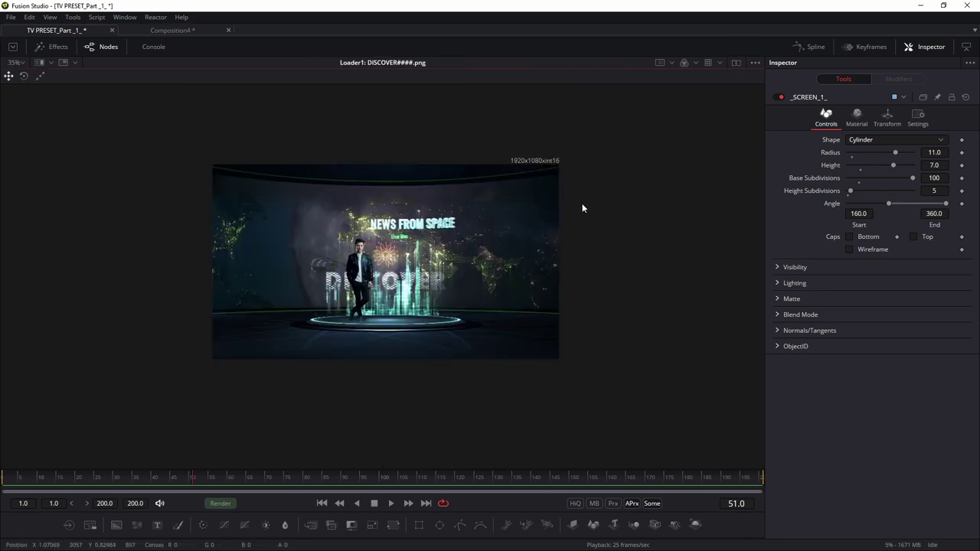
pyautogui.scroll(2, 340, 233)
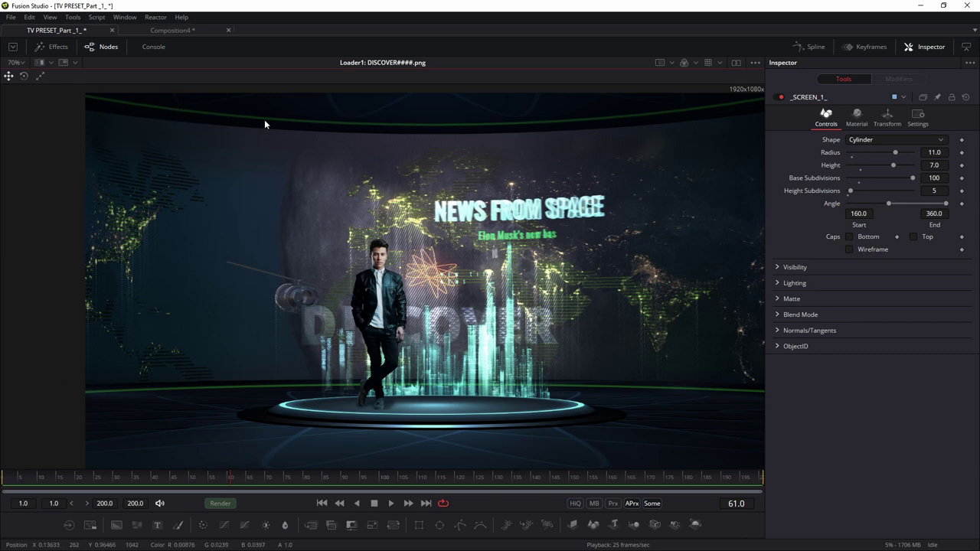
pyautogui.click(165, 31)
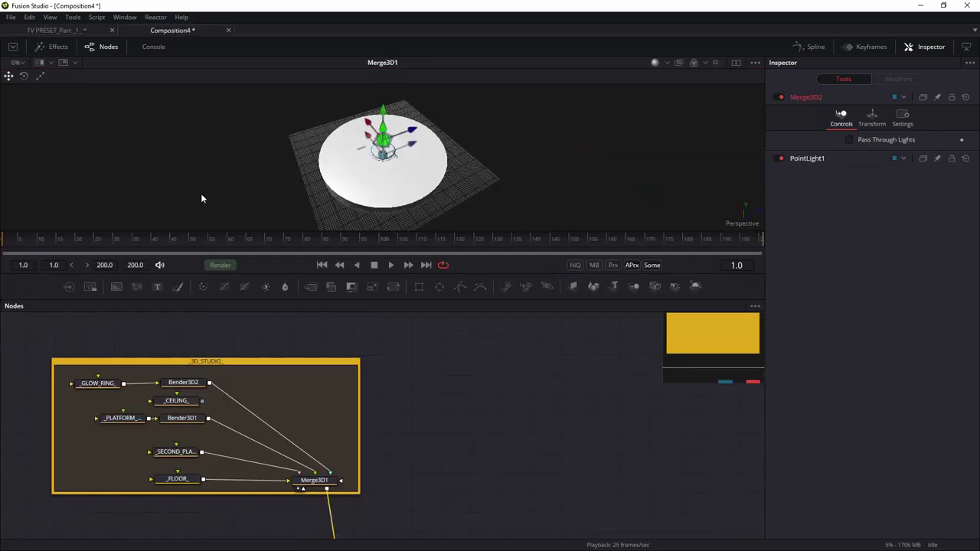
# Step: Add a Shape 3D node outside the _3D_STUDIO_ underlay and rename it _Big_SCREEN_1_
pyautogui.hotkey('shift', 'space')
pyautogui.write('sha')
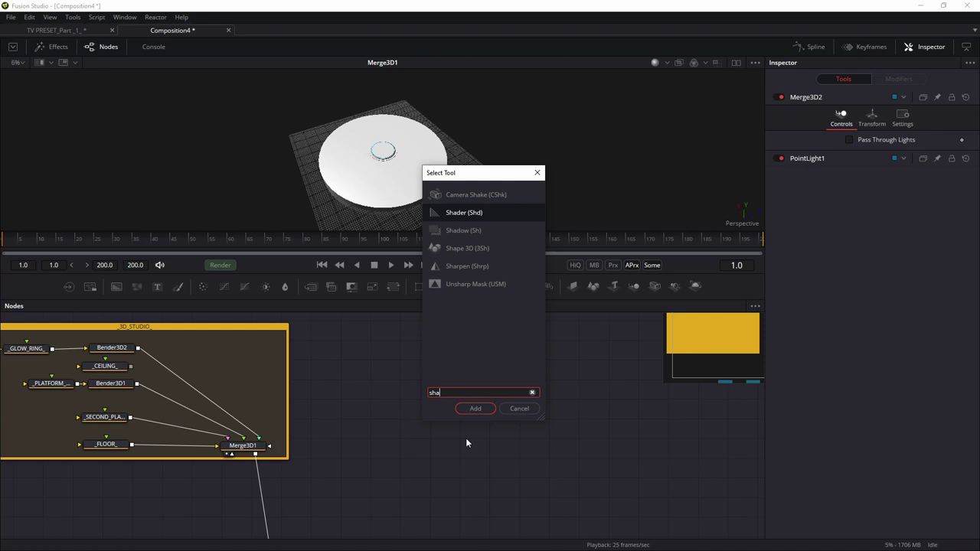
pyautogui.press('Down')
pyautogui.press('Down')
pyautogui.press('Return')
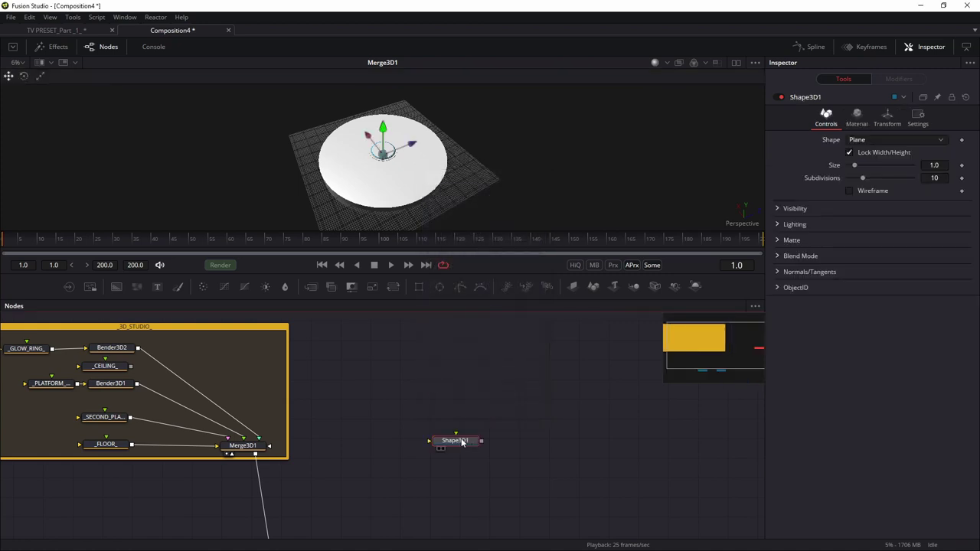
pyautogui.press('F2')
pyautogui.press('BackSpace')
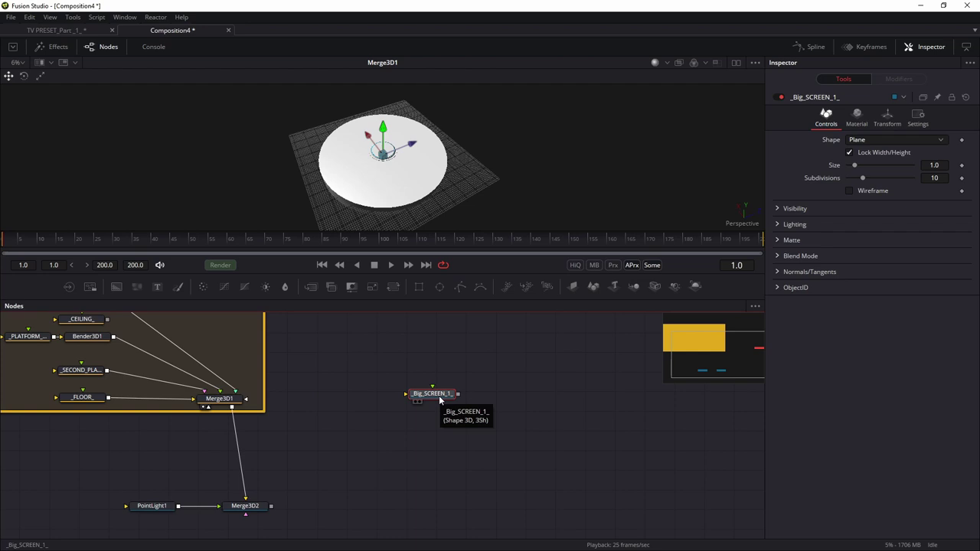
# Step: Connect _Big_SCREEN_1_ to Merge3D2, change its shape to Cylinder and reposition the node
pyautogui.click(470, 394)
pyautogui.moveTo(458, 394); pyautogui.dragTo(407, 402)
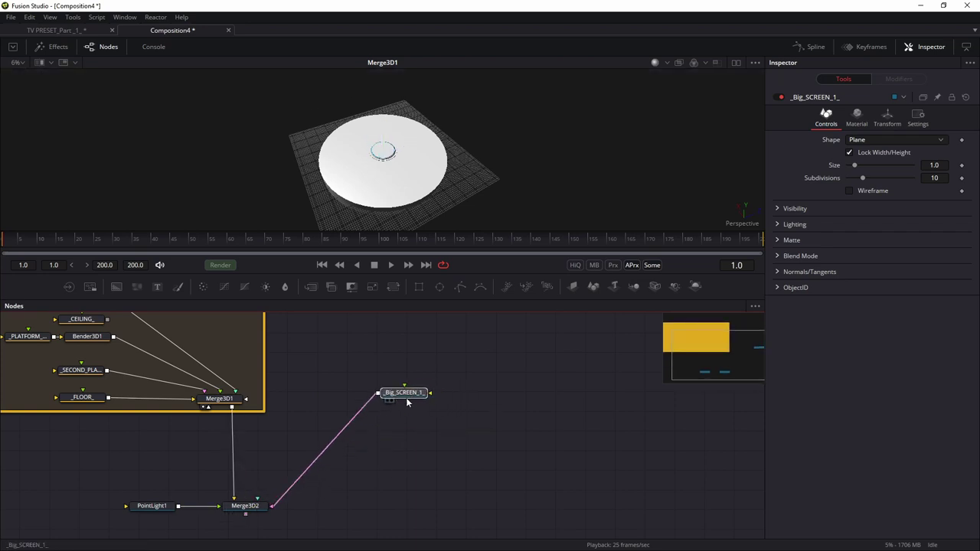
pyautogui.click(426, 396)
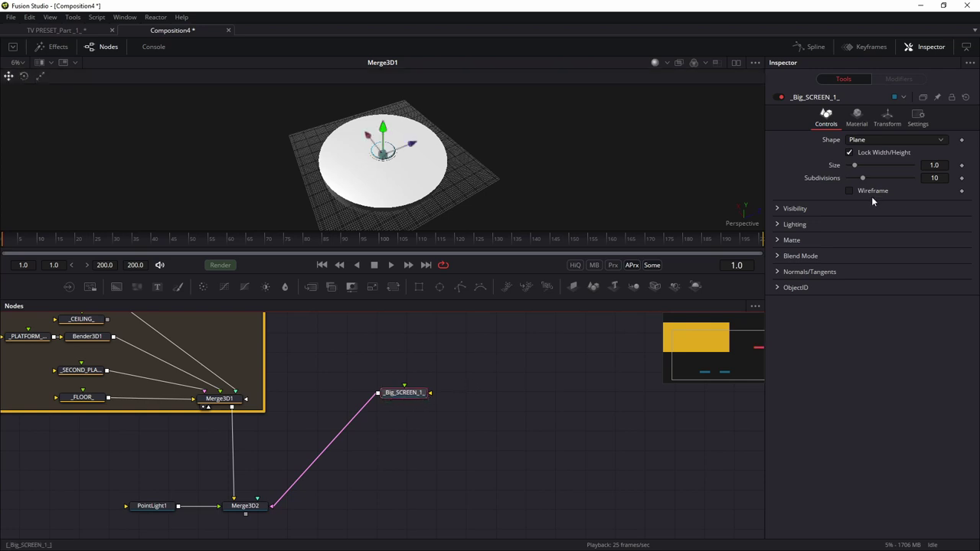
pyautogui.click(869, 140)
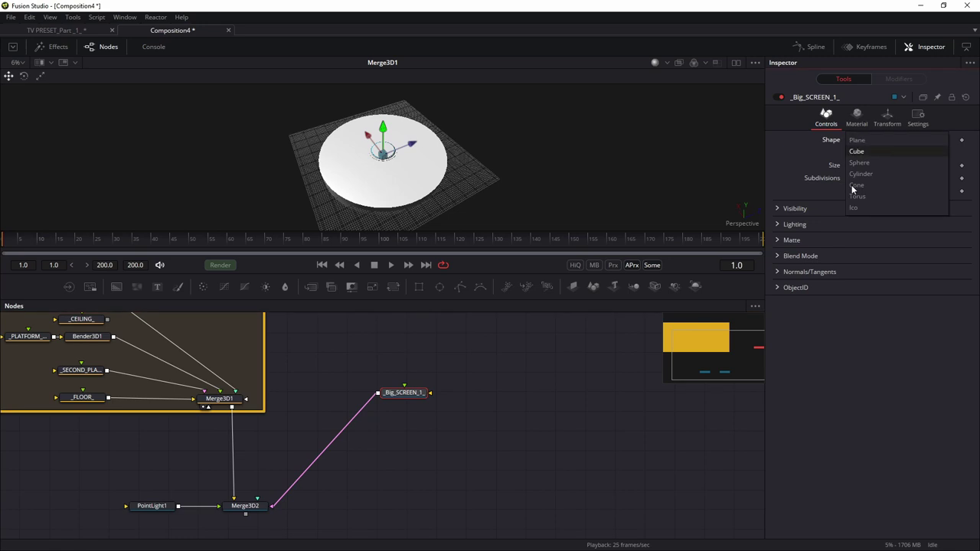
pyautogui.click(863, 176)
pyautogui.moveTo(414, 396); pyautogui.dragTo(447, 390)
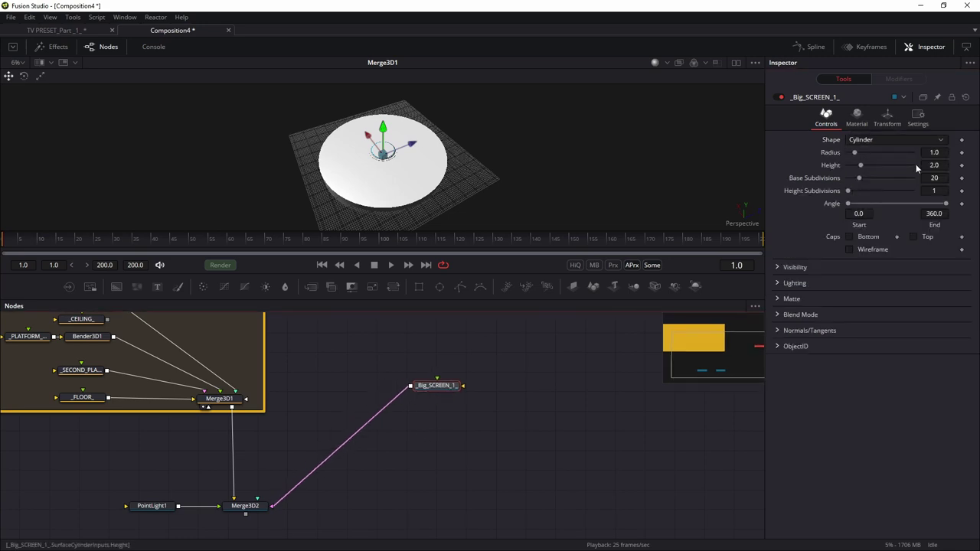
# Step: Set the _Big_SCREEN_1_ cylinder's radius to 11, height to 4, base subdivisions to 100 and height subdivisions to 5
pyautogui.click(935, 152)
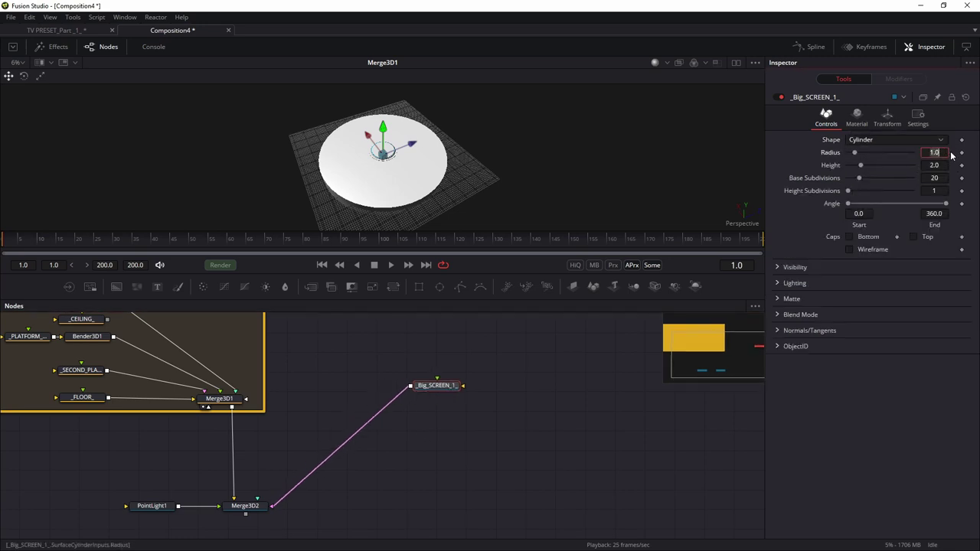
pyautogui.press('Tab')
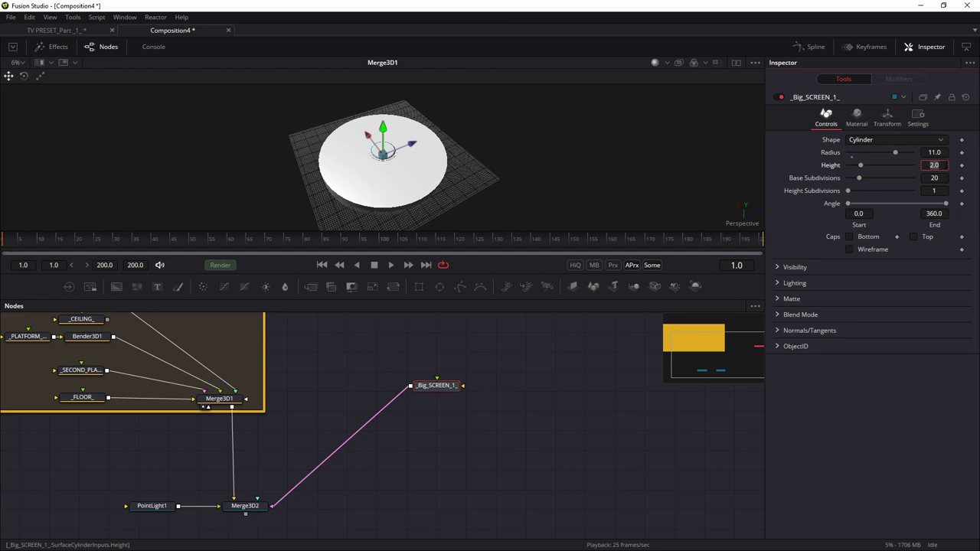
pyautogui.write('4')
pyautogui.press('Tab')
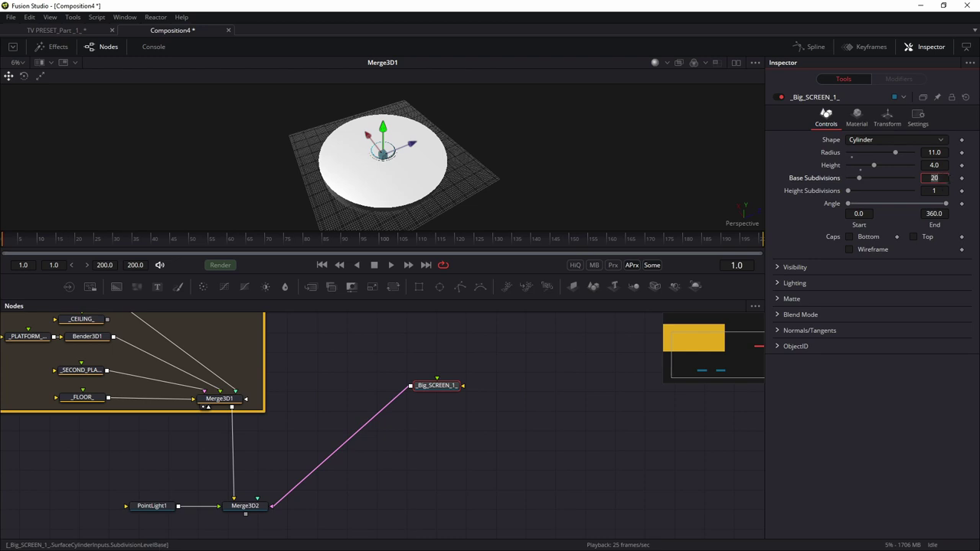
pyautogui.write('100')
pyautogui.press('Tab')
pyautogui.write('5')
pyautogui.click(447, 405)
# Step: Display Merge3D2 in the viewer and raise _Big_SCREEN_1_ to a Y translation of about 1.478
pyautogui.moveTo(259, 503); pyautogui.dragTo(433, 165)
pyautogui.scroll(5, 406, 157)
pyautogui.click(527, 179)
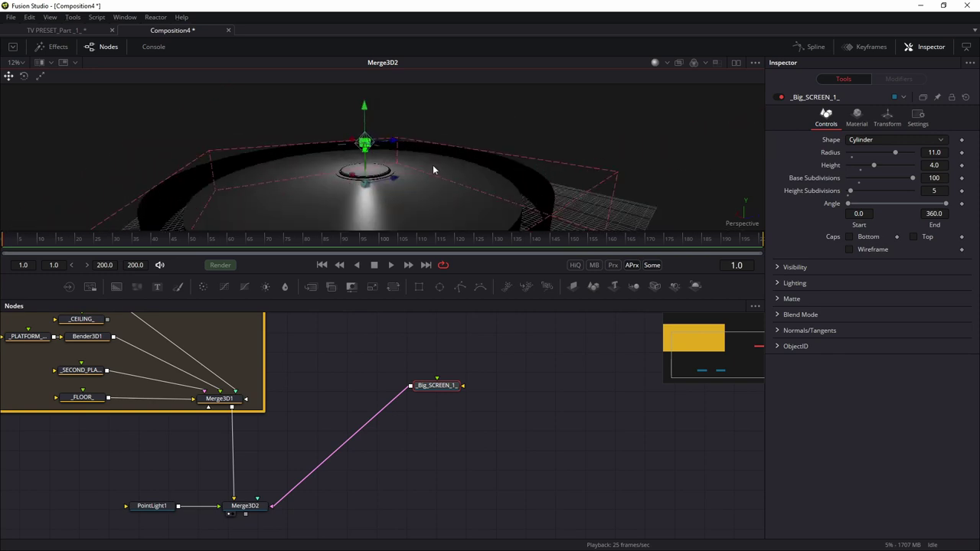
pyautogui.moveTo(495, 215); pyautogui.dragTo(447, 225)
pyautogui.click(438, 236)
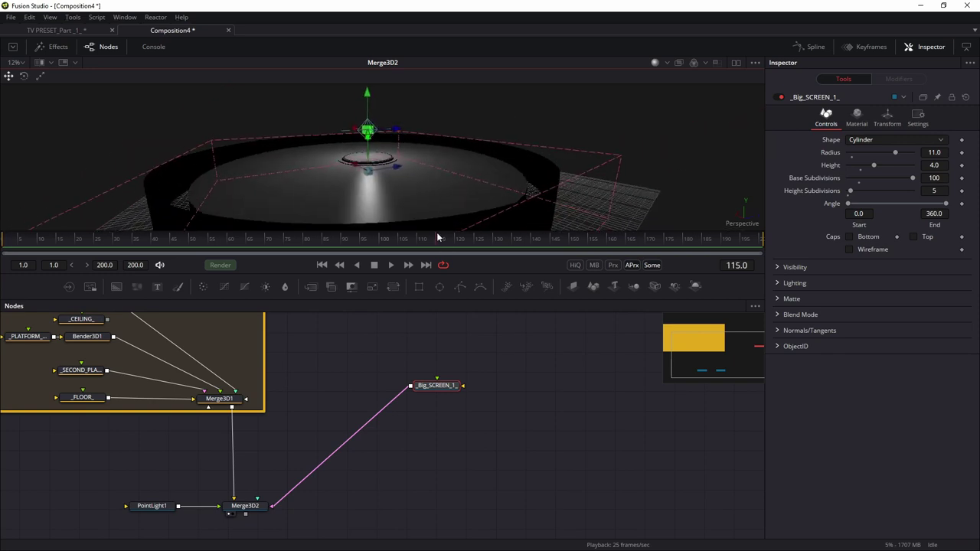
pyautogui.click(888, 117)
pyautogui.moveTo(880, 164)
pyautogui.mouseDown()
pyautogui.moveTo(868, 165)
pyautogui.moveTo(892, 164)
pyautogui.mouseUp()
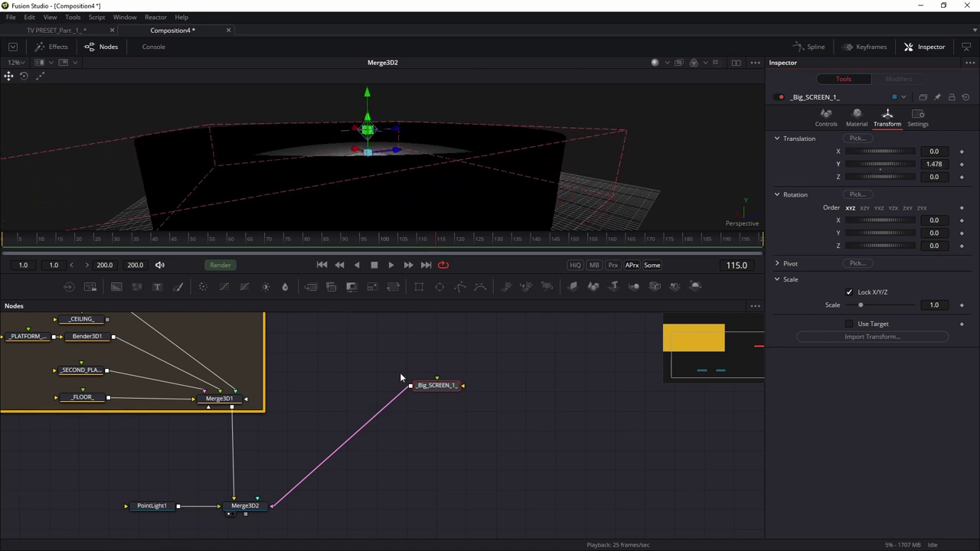
pyautogui.moveTo(438, 388); pyautogui.dragTo(422, 399)
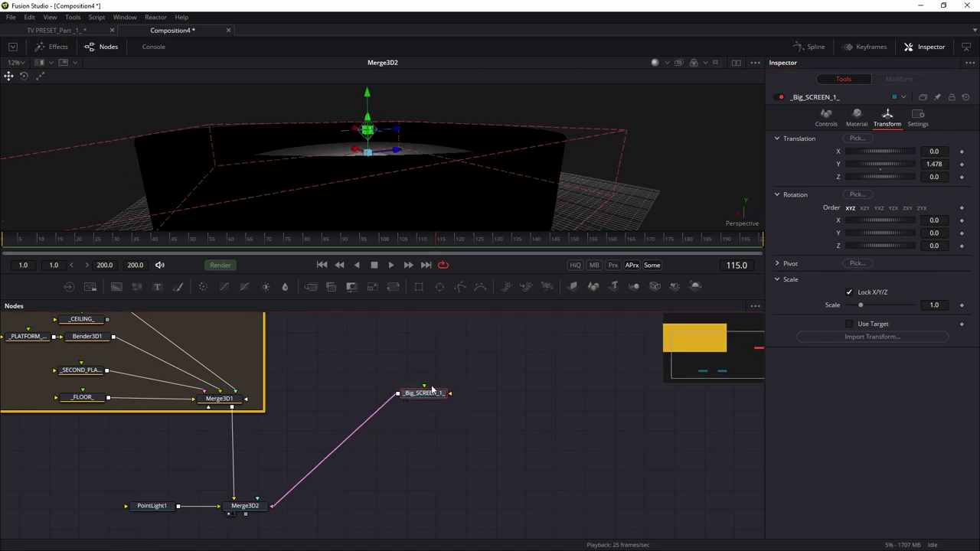
# Step: Color the _Big_SCREEN_1_ material pure blue with red and green at 0, and lower its opacity to about 0.433
pyautogui.click(855, 118)
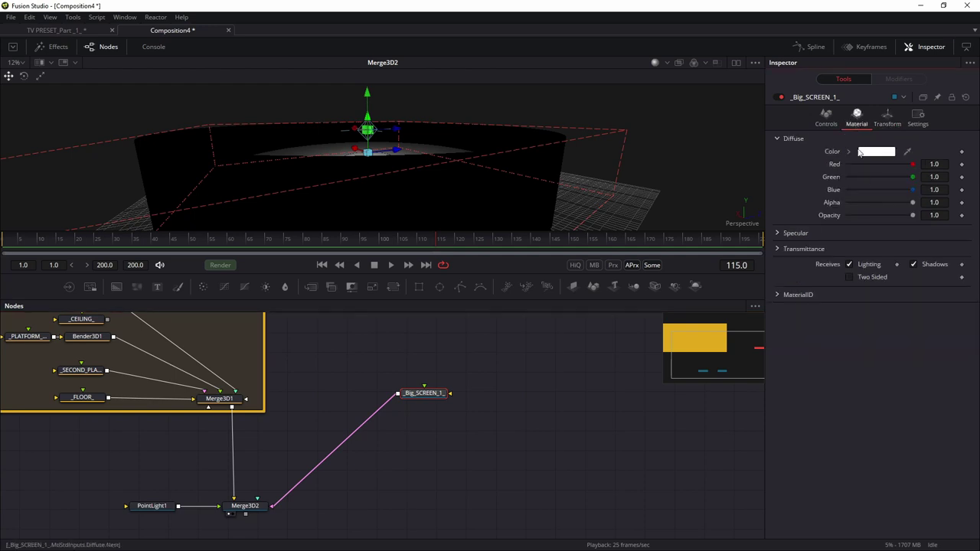
pyautogui.moveTo(914, 215); pyautogui.dragTo(882, 216)
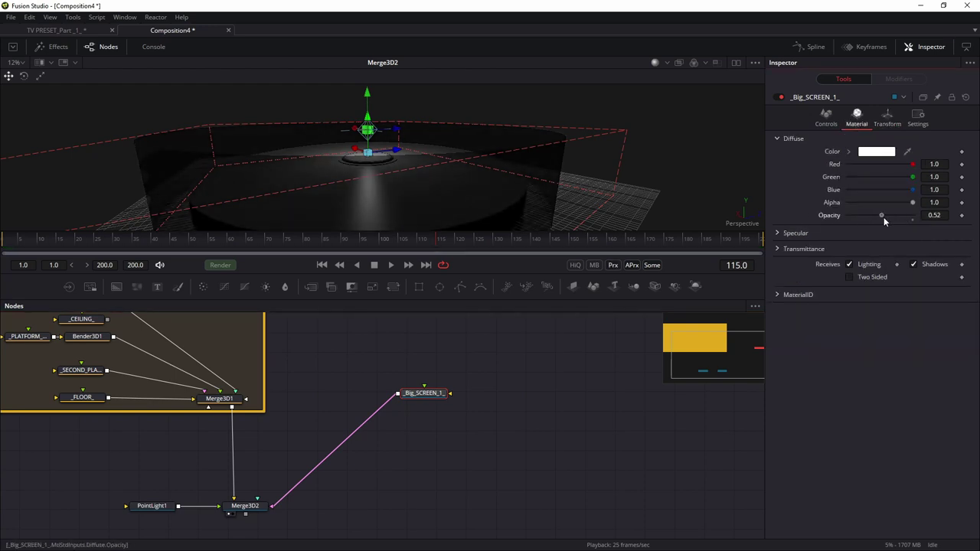
pyautogui.moveTo(911, 164); pyautogui.dragTo(849, 163)
pyautogui.moveTo(912, 177); pyautogui.dragTo(763, 187)
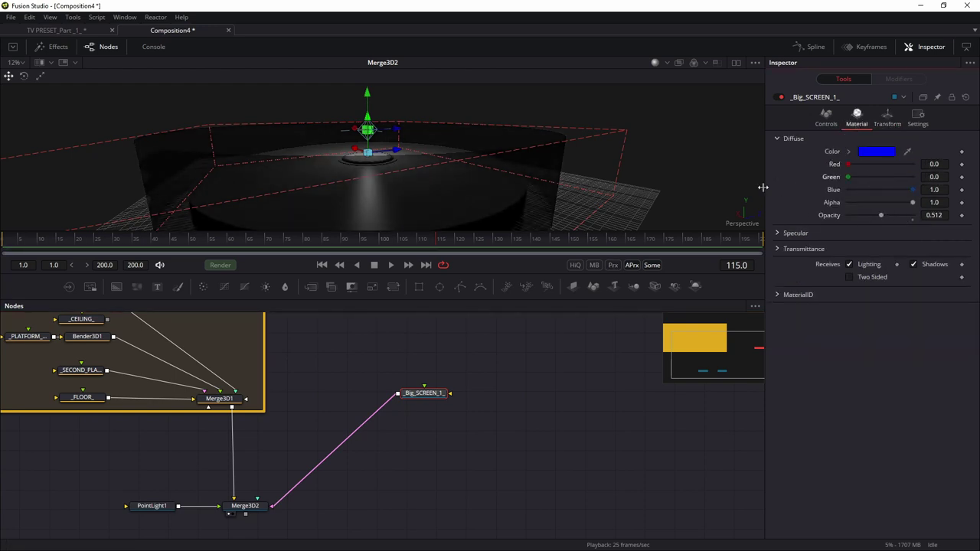
pyautogui.moveTo(880, 215)
pyautogui.mouseDown()
pyautogui.moveTo(891, 216)
pyautogui.moveTo(875, 217)
pyautogui.mouseUp()
# Step: Examine the _SCREEN_1_ cylinder's arc and angle settings in the TV PRESET composition beside the reference render, and return to Composition4
pyautogui.moveTo(384, 185); pyautogui.dragTo(364, 317)
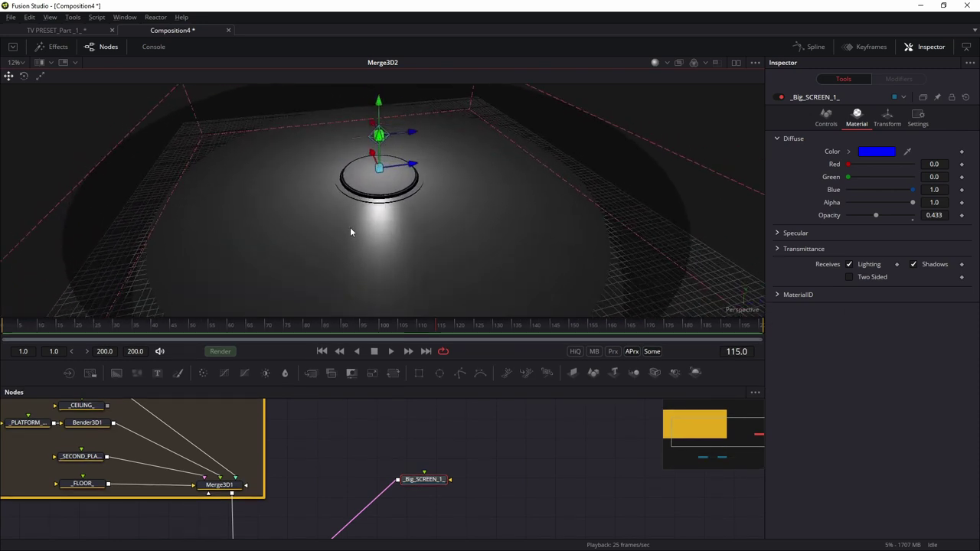
pyautogui.moveTo(419, 498); pyautogui.dragTo(432, 472)
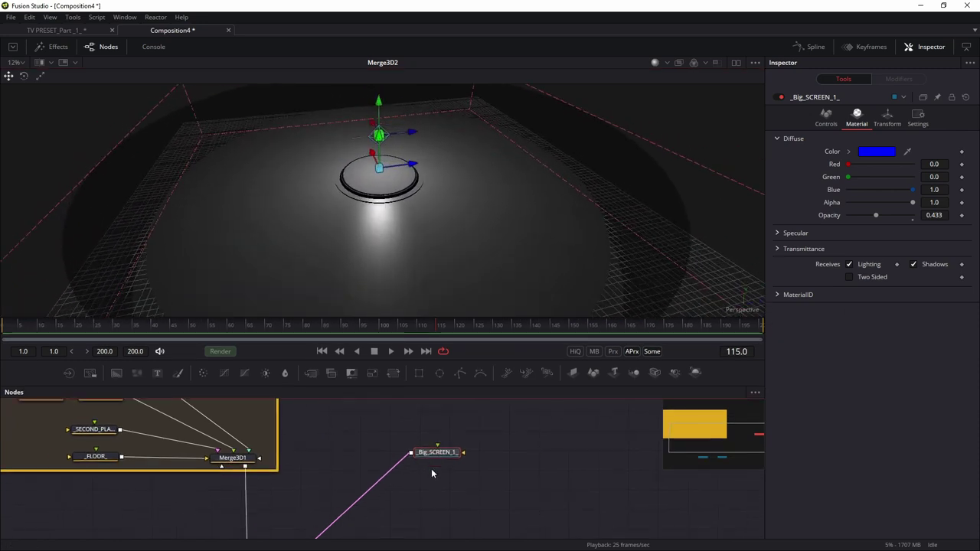
pyautogui.scroll(-5, 426, 245)
pyautogui.moveTo(346, 166); pyautogui.dragTo(338, 206)
pyautogui.moveTo(468, 182)
pyautogui.mouseDown()
pyautogui.moveTo(448, 180)
pyautogui.moveTo(578, 159)
pyautogui.moveTo(472, 198)
pyautogui.mouseUp()
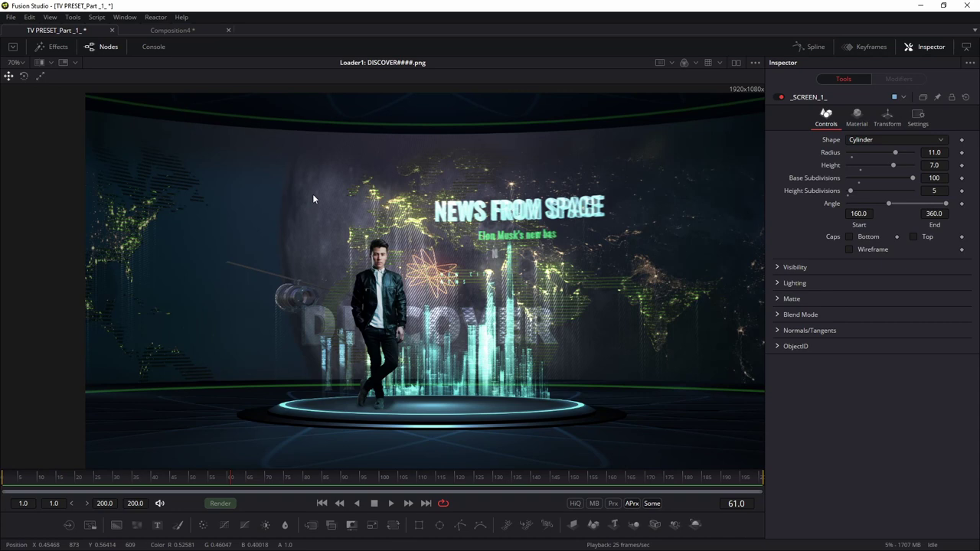
pyautogui.click(735, 62)
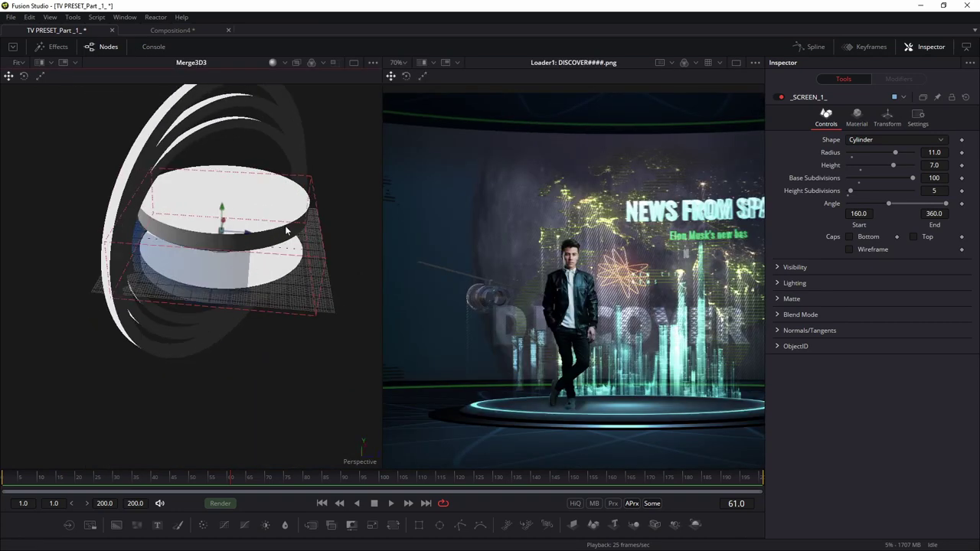
pyautogui.moveTo(259, 272); pyautogui.dragTo(292, 301)
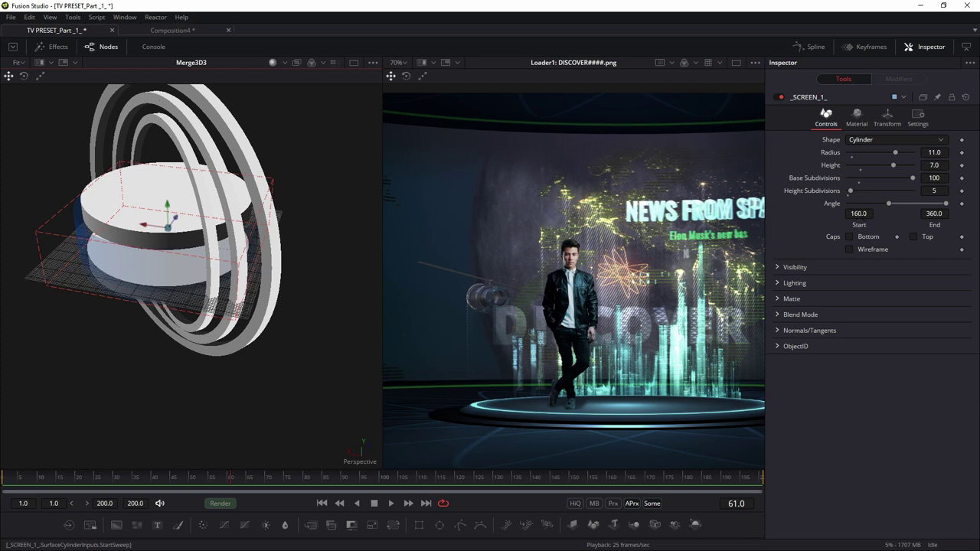
pyautogui.moveTo(258, 343); pyautogui.dragTo(229, 199)
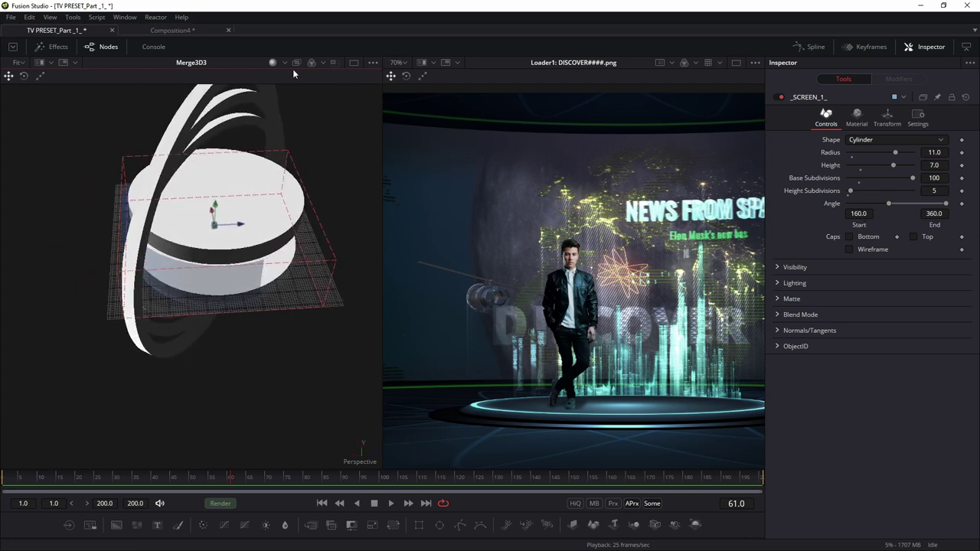
pyautogui.click(146, 30)
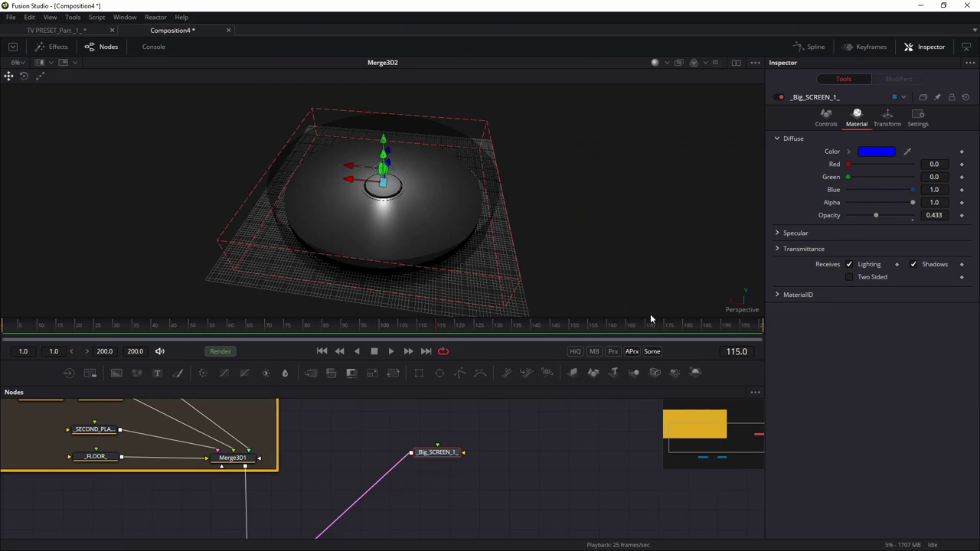
# Step: Set the _Big_SCREEN_1_ cylinder's start angle to 160 so it forms a partial arc around the floor
pyautogui.moveTo(356, 490); pyautogui.dragTo(382, 457)
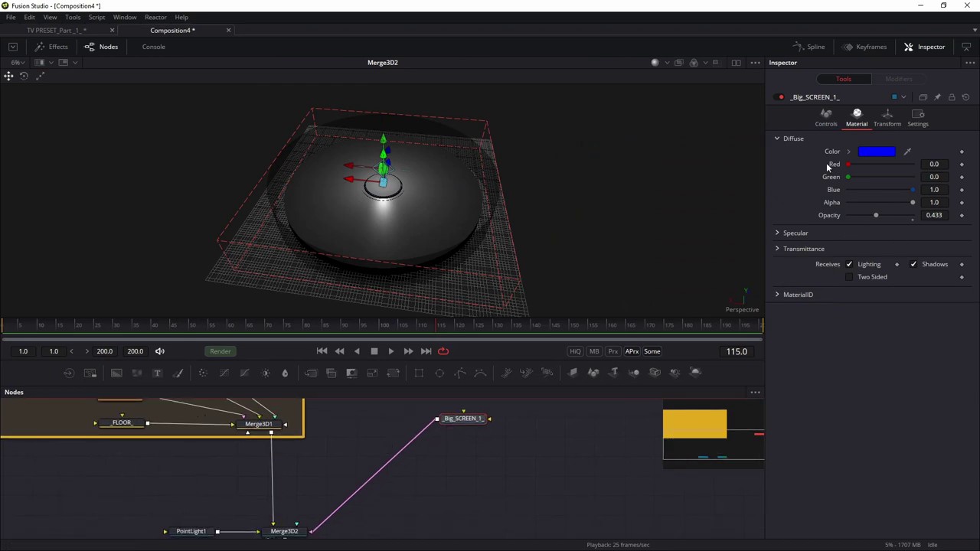
pyautogui.click(826, 121)
pyautogui.click(858, 213)
pyautogui.write('160')
pyautogui.press('Return')
pyautogui.moveTo(502, 304); pyautogui.dragTo(401, 209)
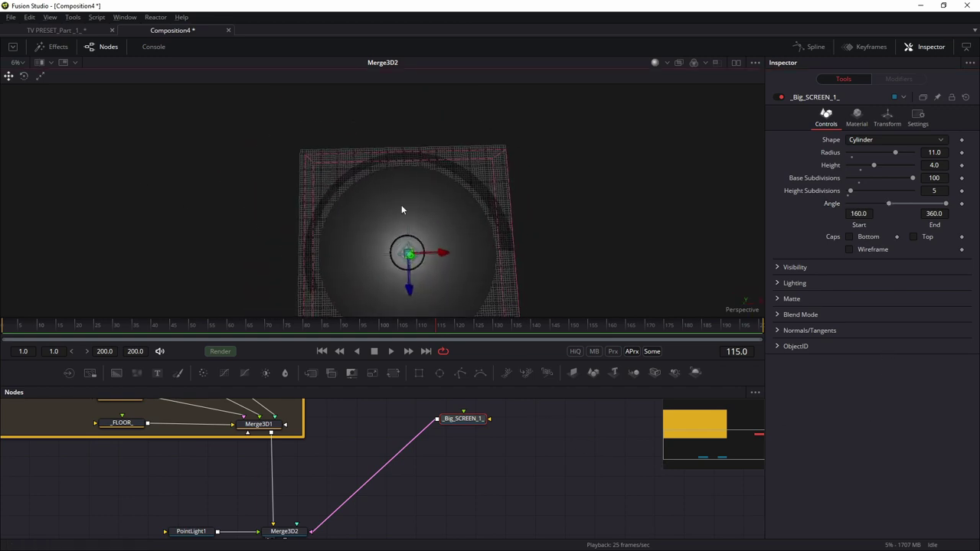
pyautogui.moveTo(451, 153); pyautogui.dragTo(470, 201)
# Step: Add a Camera 3D node and connect it to Merge3D2
pyautogui.moveTo(498, 518); pyautogui.dragTo(551, 468)
pyautogui.click(343, 485)
pyautogui.click(344, 484)
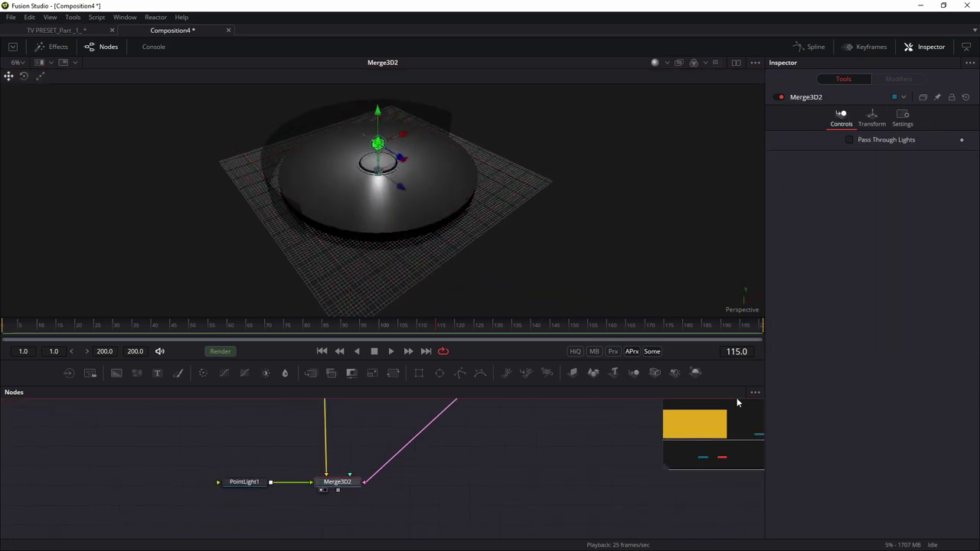
pyautogui.click(655, 373)
pyautogui.moveTo(502, 509); pyautogui.dragTo(218, 504)
pyautogui.moveTo(390, 239); pyautogui.dragTo(360, 253)
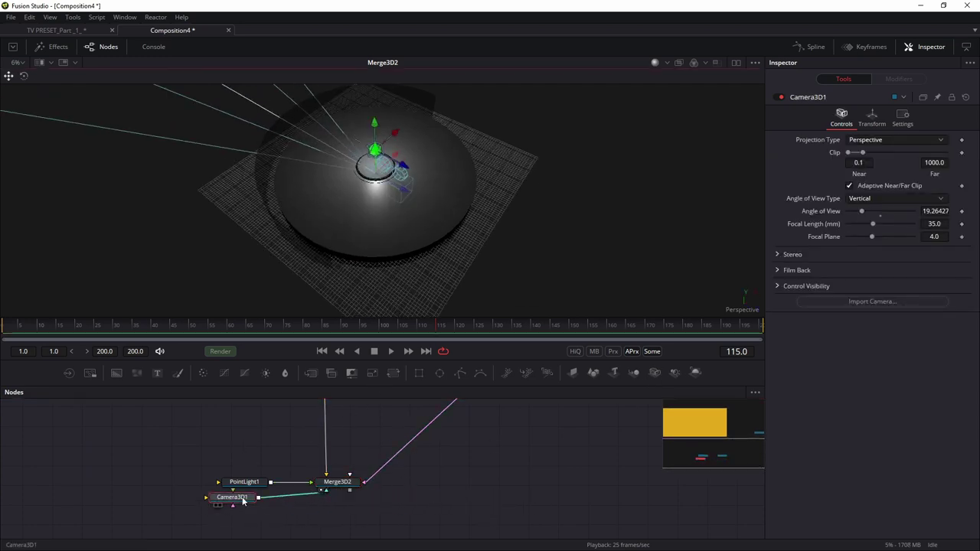
# Step: Move the camera back to a Z translation of about 16.52 and delete the camera node
pyautogui.moveTo(229, 497); pyautogui.dragTo(230, 509)
pyautogui.click(871, 117)
pyautogui.moveTo(868, 178); pyautogui.dragTo(935, 184)
pyautogui.moveTo(526, 240); pyautogui.dragTo(229, 153)
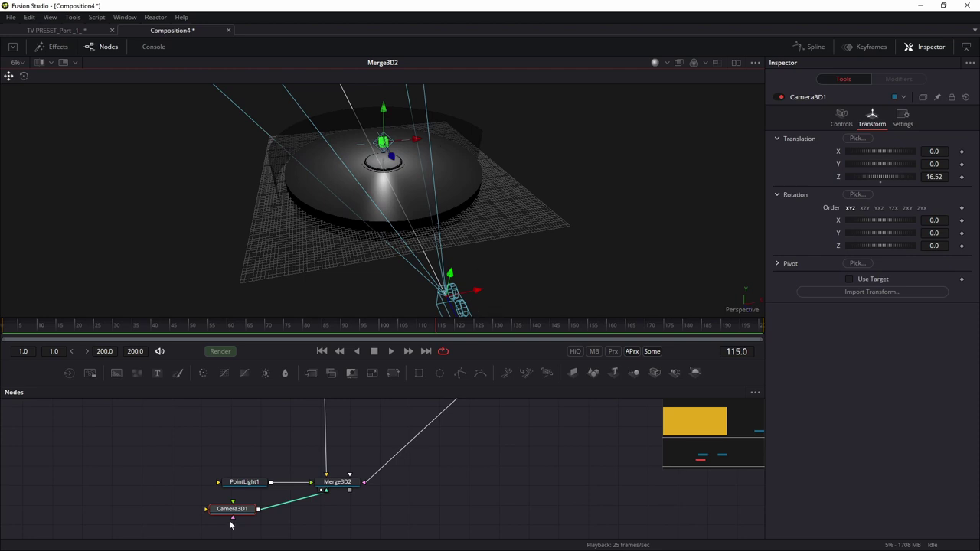
pyautogui.press('Delete')
# Step: Connect the _CEILING_ node to Merge3D1 to bring the ceiling into the studio scene
pyautogui.moveTo(381, 241); pyautogui.dragTo(339, 297)
pyautogui.moveTo(335, 253); pyautogui.dragTo(330, 315)
pyautogui.moveTo(287, 408); pyautogui.dragTo(338, 480)
pyautogui.moveTo(325, 437); pyautogui.dragTo(344, 514)
pyautogui.moveTo(270, 445); pyautogui.dragTo(379, 517)
pyautogui.moveTo(417, 268); pyautogui.dragTo(405, 136)
pyautogui.click(411, 103)
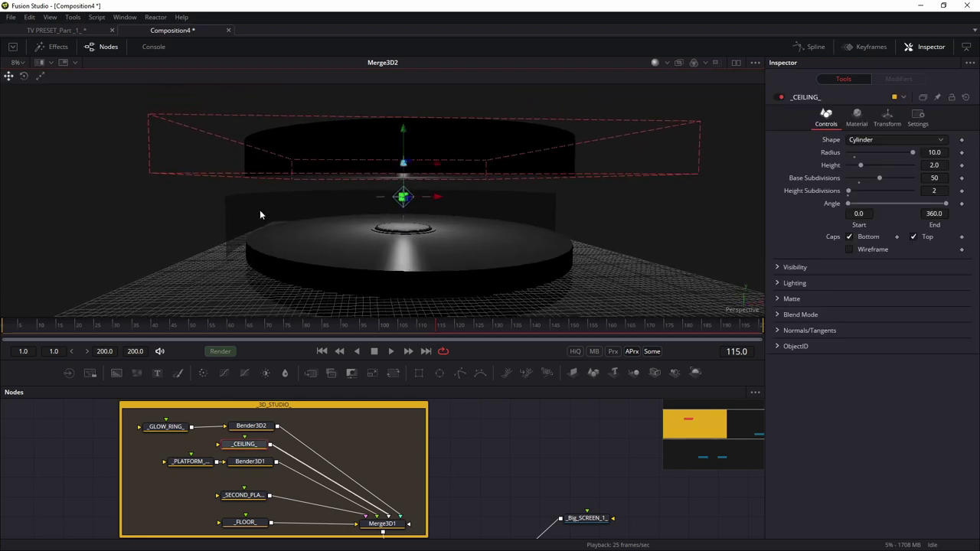
# Step: Raise _Big_SCREEN_1_ between the floor and the ceiling to a Y translation of about 2.6925
pyautogui.click(446, 267)
pyautogui.moveTo(447, 266); pyautogui.dragTo(430, 230)
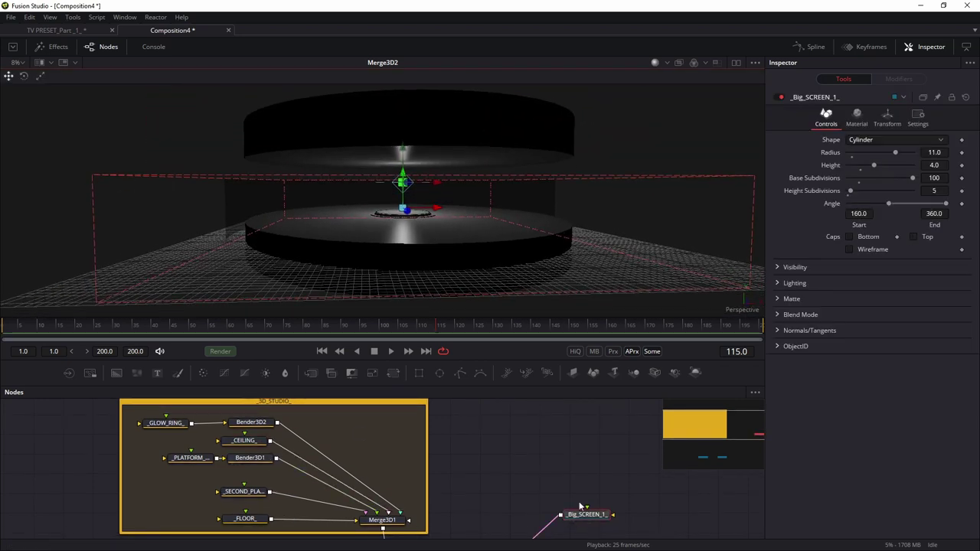
pyautogui.moveTo(579, 512); pyautogui.dragTo(547, 462)
pyautogui.scroll(3, 427, 243)
pyautogui.moveTo(426, 243); pyautogui.dragTo(428, 220)
pyautogui.click(888, 125)
pyautogui.moveTo(874, 168); pyautogui.dragTo(975, 176)
pyautogui.moveTo(335, 176); pyautogui.dragTo(407, 211)
pyautogui.click(457, 322)
pyautogui.moveTo(461, 318); pyautogui.dragTo(470, 264)
# Step: Add an underlay around the _Big_SCREEN_1_ node
pyautogui.moveTo(468, 415); pyautogui.dragTo(319, 400)
pyautogui.scroll(-2, 357, 456)
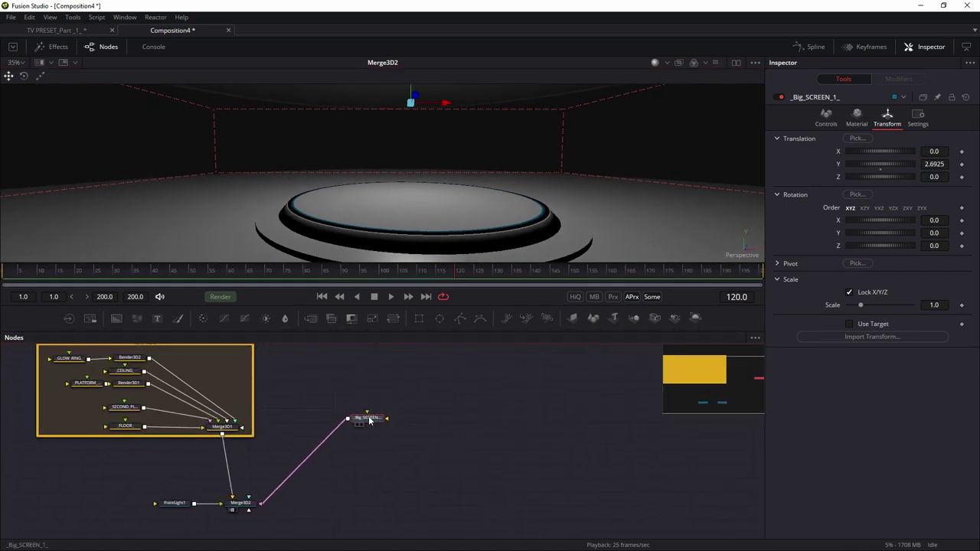
pyautogui.moveTo(317, 356); pyautogui.dragTo(481, 461)
pyautogui.hotkey('shift', 'space')
pyautogui.write('uh')
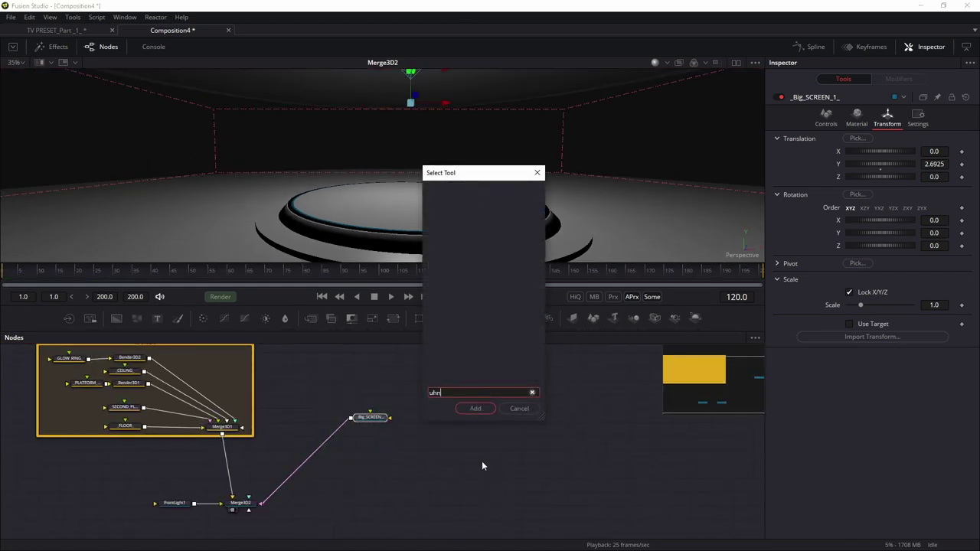
pyautogui.press('BackSpace')
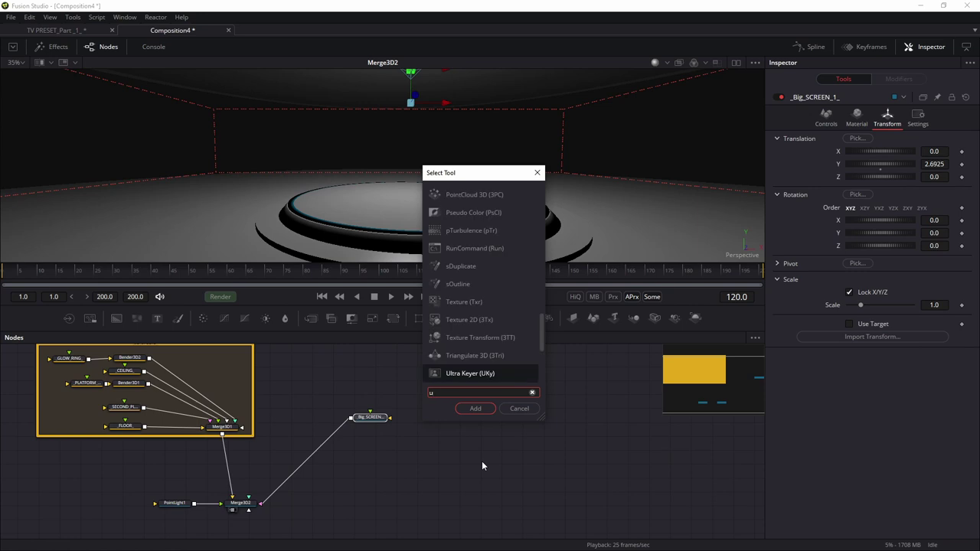
pyautogui.write('n')
pyautogui.press('Return')
pyautogui.scroll(2, 450, 427)
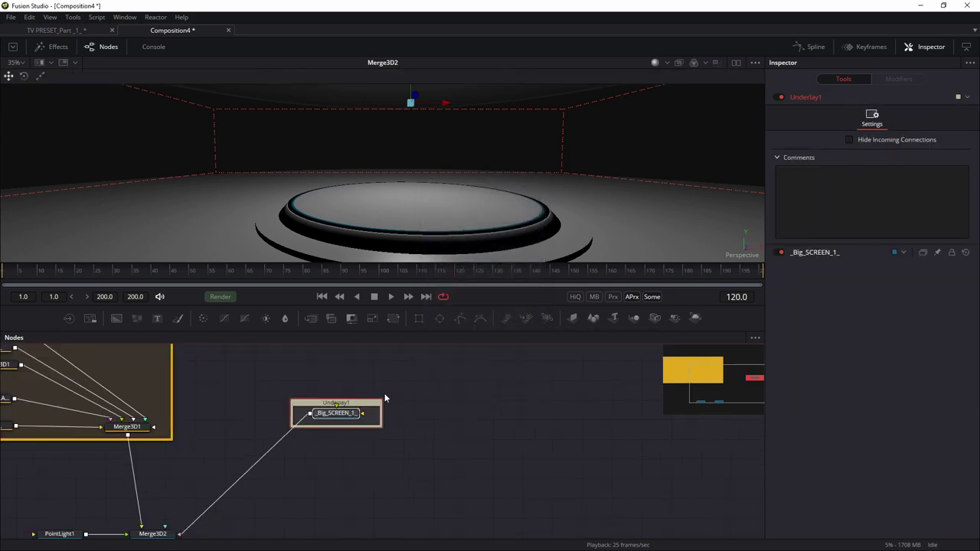
# Step: Enlarge the underlay around the _Big_SCREEN_1_ node to leave room for more screen nodes
pyautogui.moveTo(382, 400); pyautogui.dragTo(487, 348)
pyautogui.moveTo(447, 429); pyautogui.dragTo(484, 525)
pyautogui.moveTo(406, 443); pyautogui.dragTo(409, 414)
pyautogui.moveTo(427, 487); pyautogui.dragTo(391, 436)
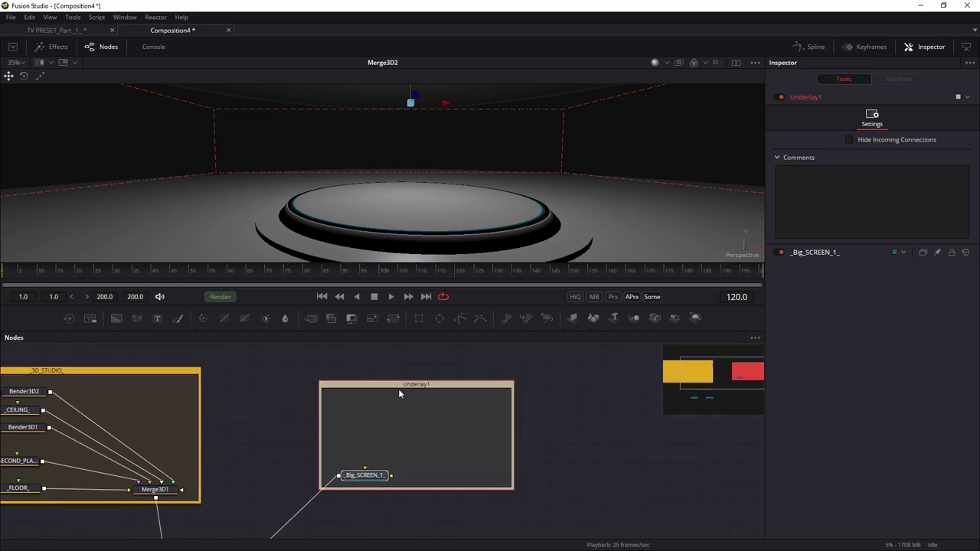
# Step: Rename the underlay around _Big_SCREEN_1_ as _SCREENS_ and set its color to Blue
pyautogui.press('F2')
pyautogui.write('_SCREEN')
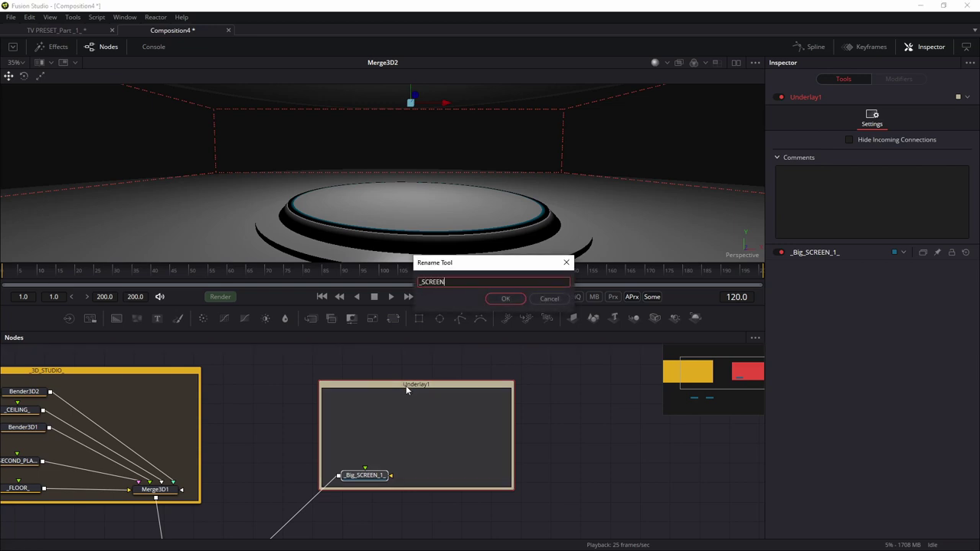
pyautogui.write('S_')
pyautogui.press('Return')
pyautogui.press('Return')
pyautogui.rightClick(398, 383)
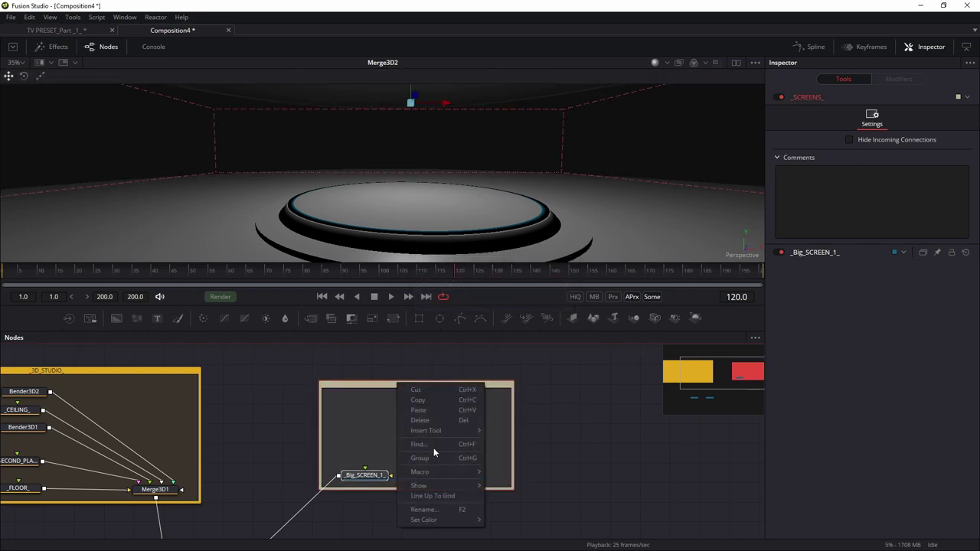
pyautogui.moveTo(434, 523)
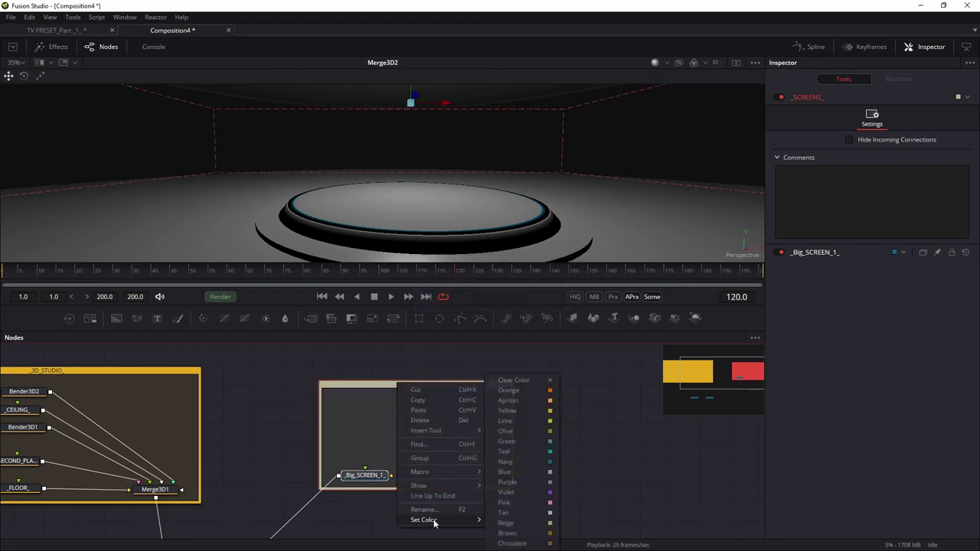
pyautogui.click(526, 470)
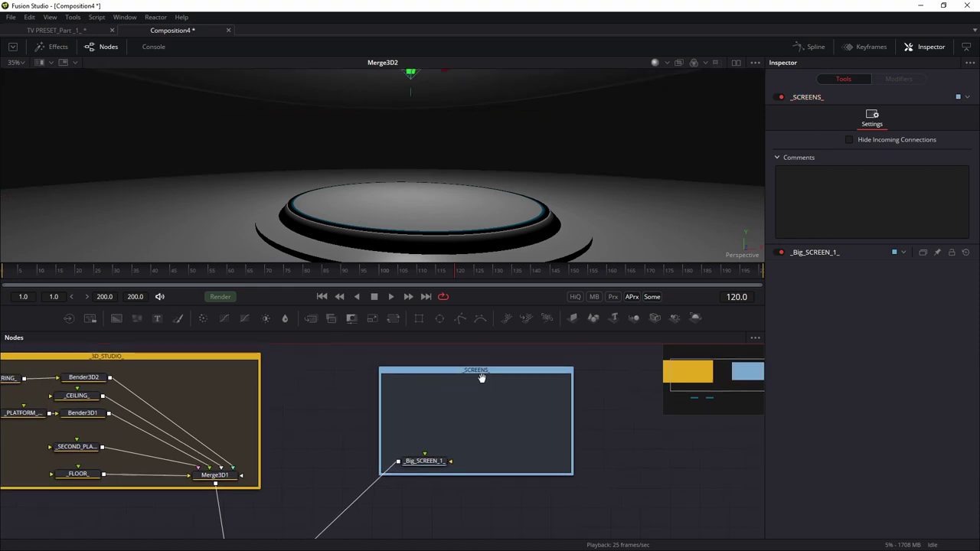
# Step: Extend the _SCREENS_ underlay slightly further around the _Big_SCREEN_1_ node
pyautogui.moveTo(419, 361); pyautogui.dragTo(420, 349)
pyautogui.moveTo(562, 475); pyautogui.dragTo(490, 468)
pyautogui.moveTo(373, 432); pyautogui.dragTo(469, 468)
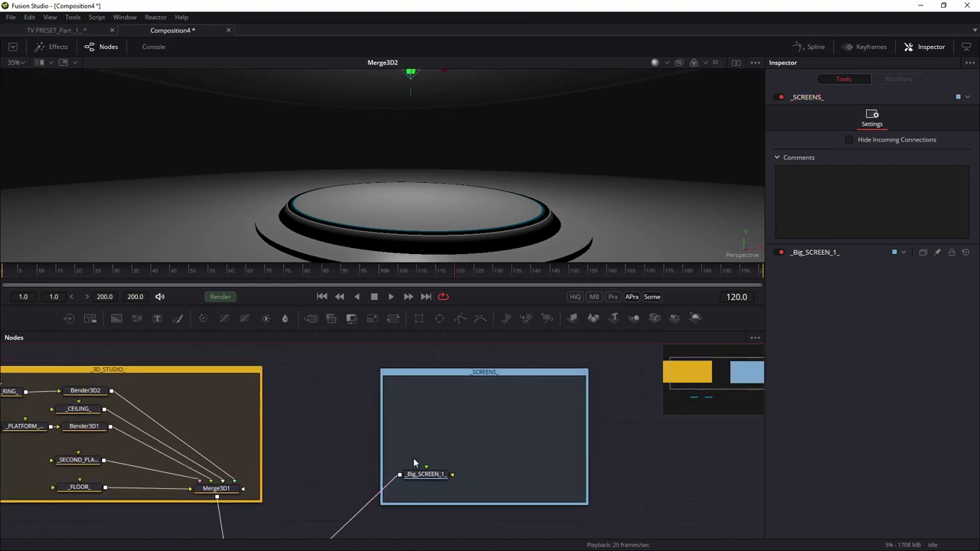
# Step: Examine the large rings in the TV PRESET_Part _1_ composition and scrub through its DISCOVER reference render, returning to Composition4
pyautogui.scroll(-2, 396, 461)
pyautogui.moveTo(403, 457); pyautogui.dragTo(409, 406)
pyautogui.scroll(-3, 411, 172)
pyautogui.moveTo(398, 169); pyautogui.dragTo(402, 195)
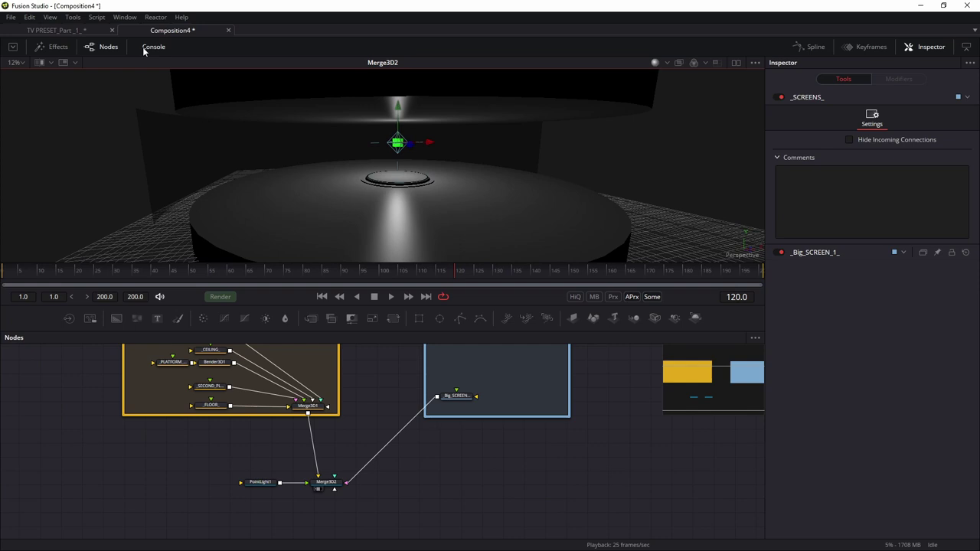
pyautogui.click(60, 31)
pyautogui.scroll(-4, 622, 243)
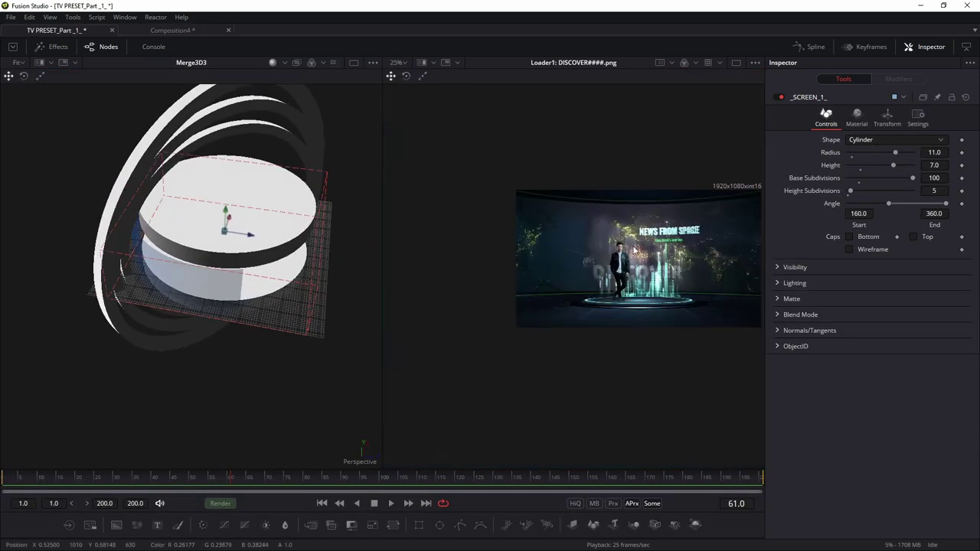
pyautogui.moveTo(226, 477); pyautogui.dragTo(465, 479)
pyautogui.moveTo(577, 479); pyautogui.dragTo(677, 482)
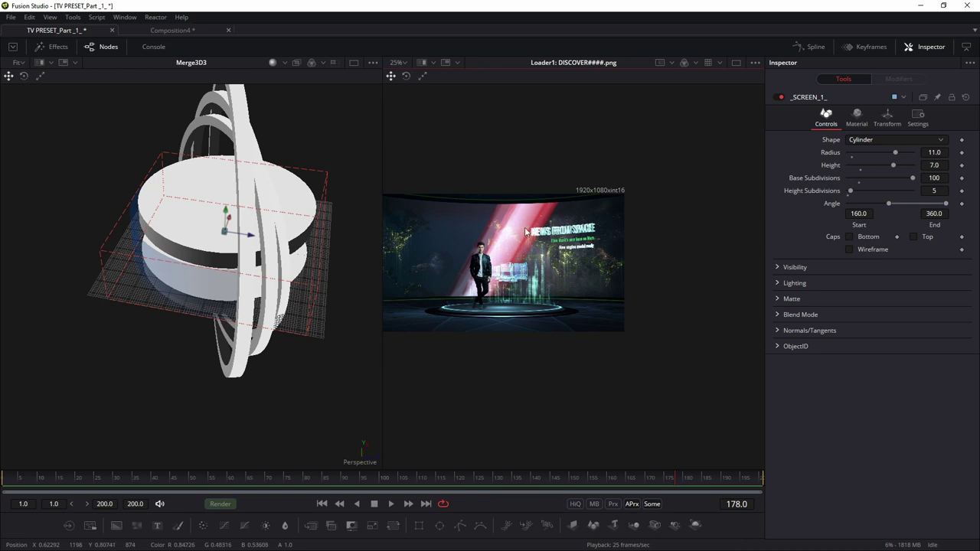
pyautogui.moveTo(237, 305); pyautogui.dragTo(337, 200)
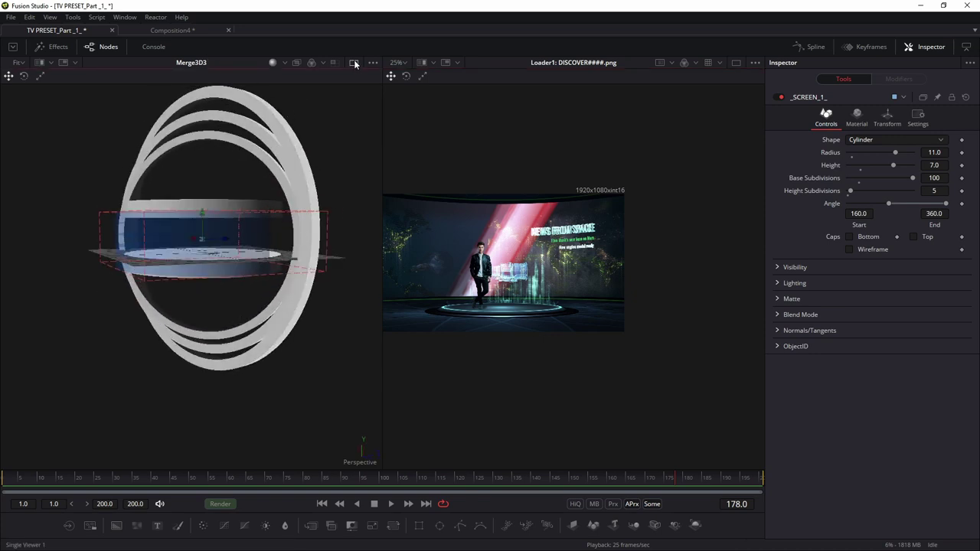
pyautogui.click(161, 30)
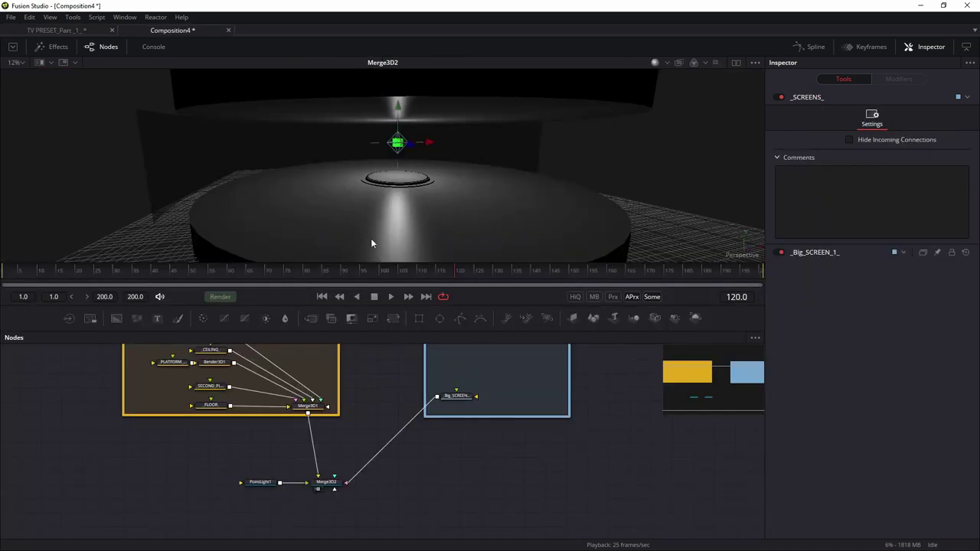
# Step: Add a Shape 3D node beside the _SCREENS_ underlay, view it alone and set its shape to Cube
pyautogui.scroll(-3, 371, 243)
pyautogui.hscroll(5, 471, 460)
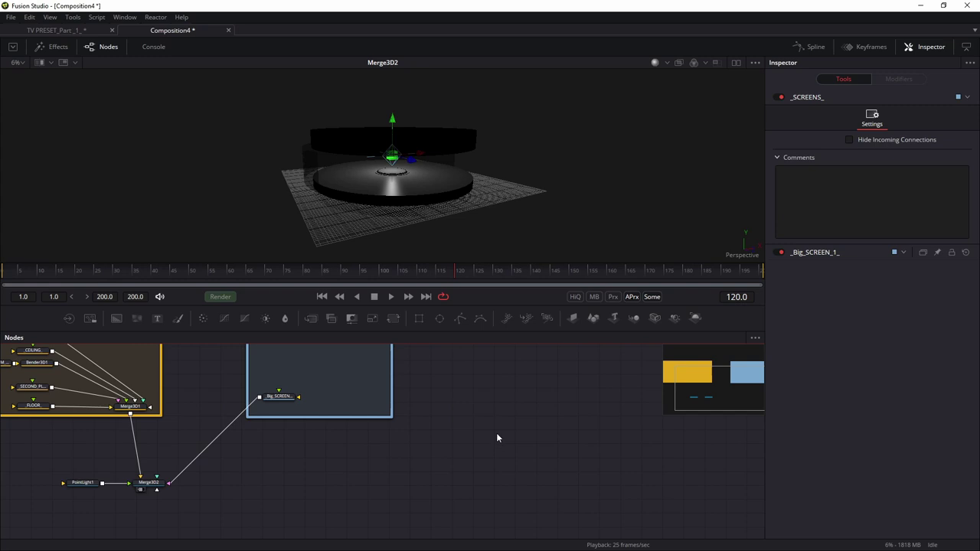
pyautogui.hotkey('shift', 'space')
pyautogui.write('sha')
pyautogui.press('Down')
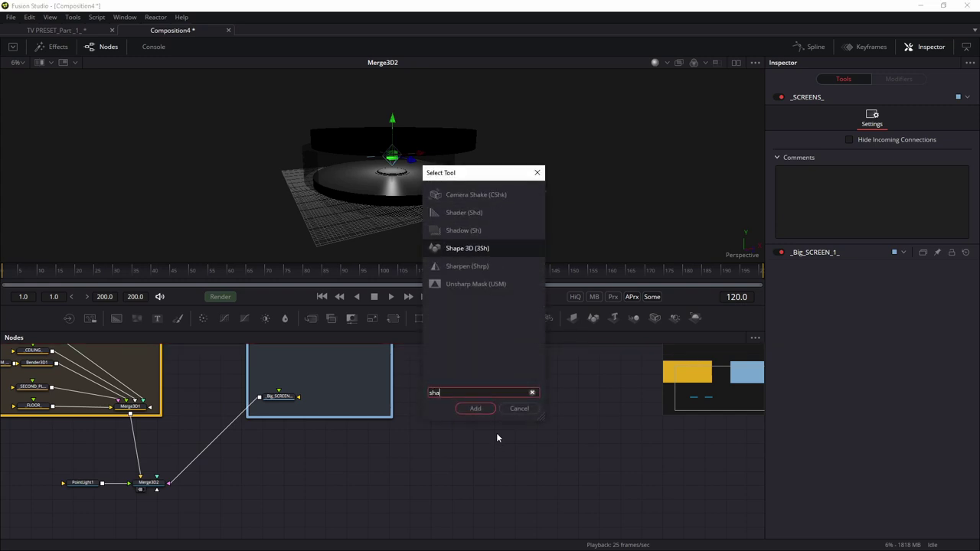
pyautogui.press('Return')
pyautogui.moveTo(499, 461); pyautogui.dragTo(433, 181)
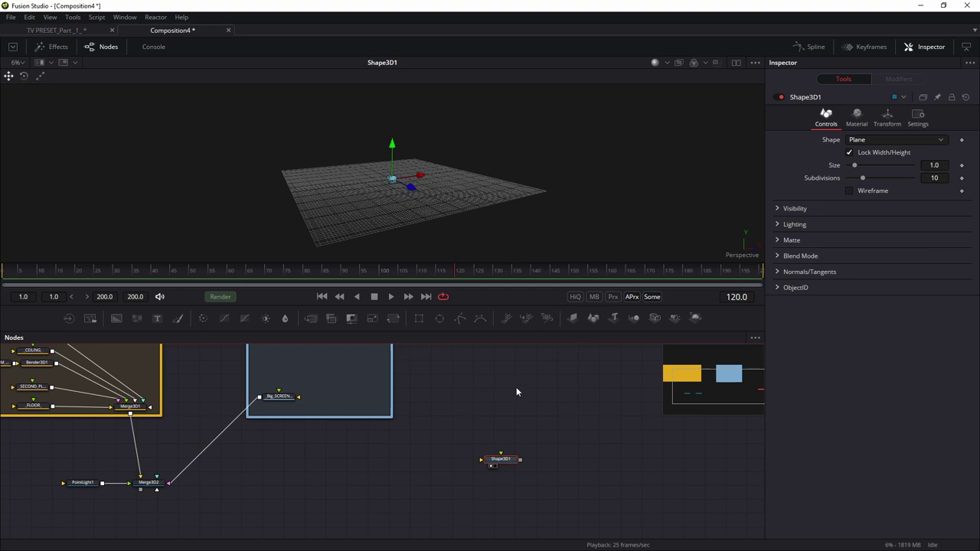
pyautogui.click(865, 139)
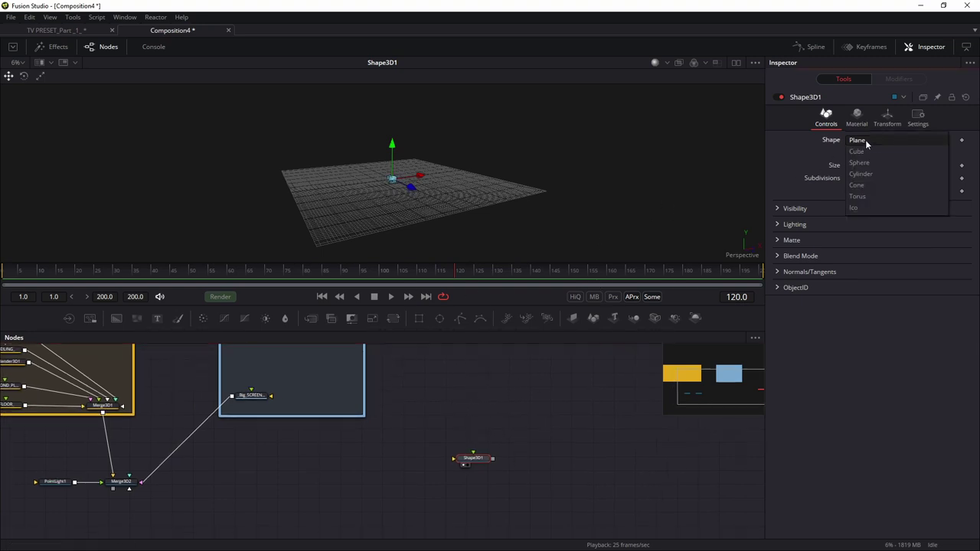
pyautogui.click(862, 152)
pyautogui.scroll(4, 376, 199)
pyautogui.moveTo(393, 174); pyautogui.dragTo(457, 227)
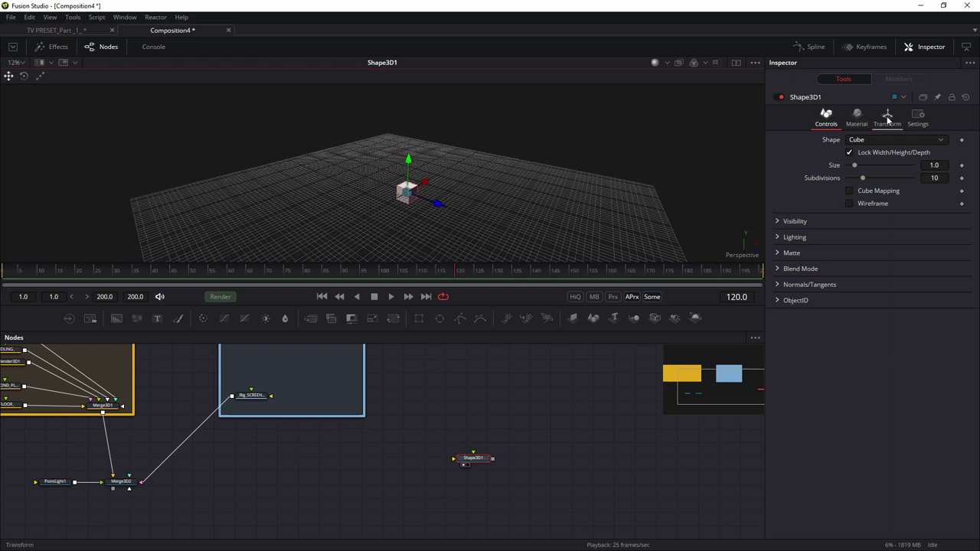
# Step: Unlock the cube's X/Y/Z scale and stretch it into a long bar with an X scale of 30
pyautogui.click(887, 115)
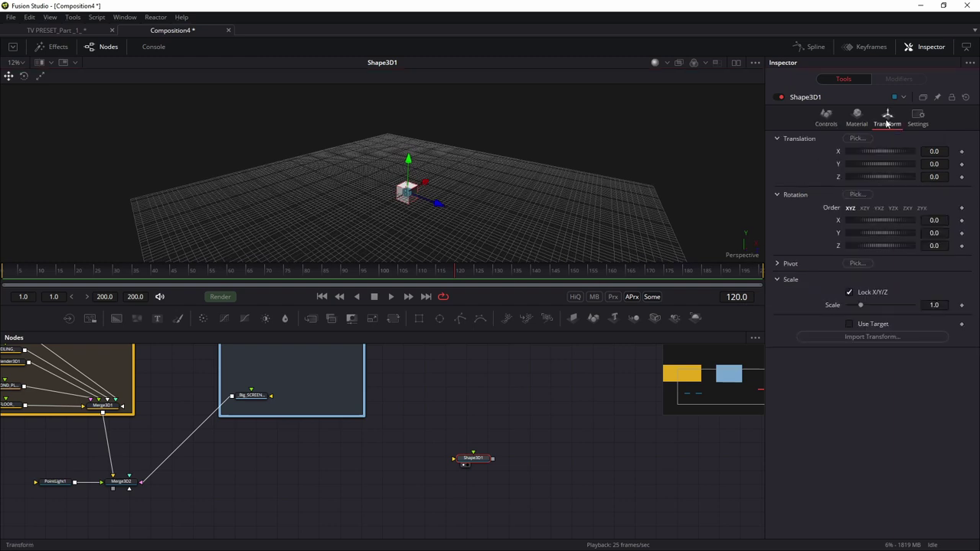
pyautogui.click(848, 292)
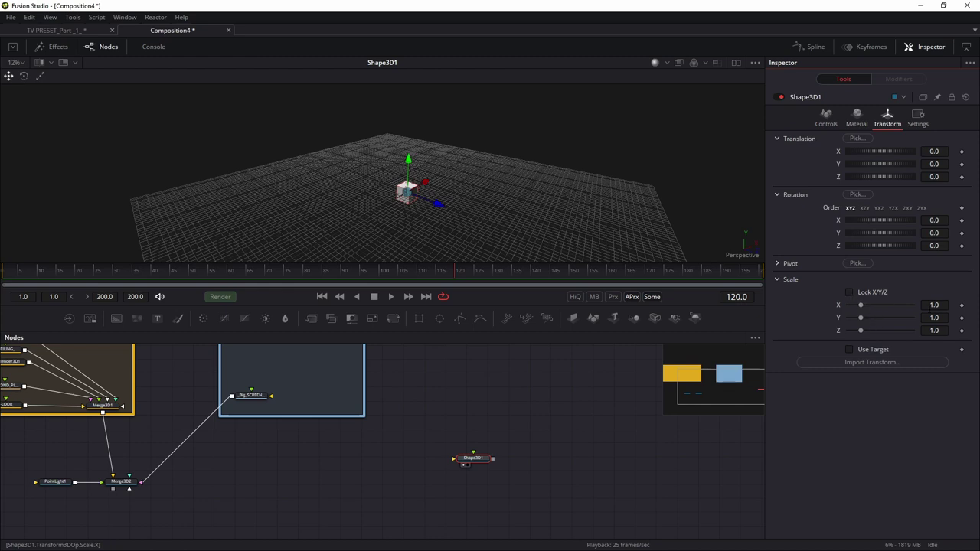
pyautogui.press('Tab')
pyautogui.moveTo(469, 219); pyautogui.dragTo(374, 204)
pyautogui.click(951, 310)
pyautogui.write('30')
pyautogui.press('Tab')
pyautogui.moveTo(439, 182); pyautogui.dragTo(426, 206)
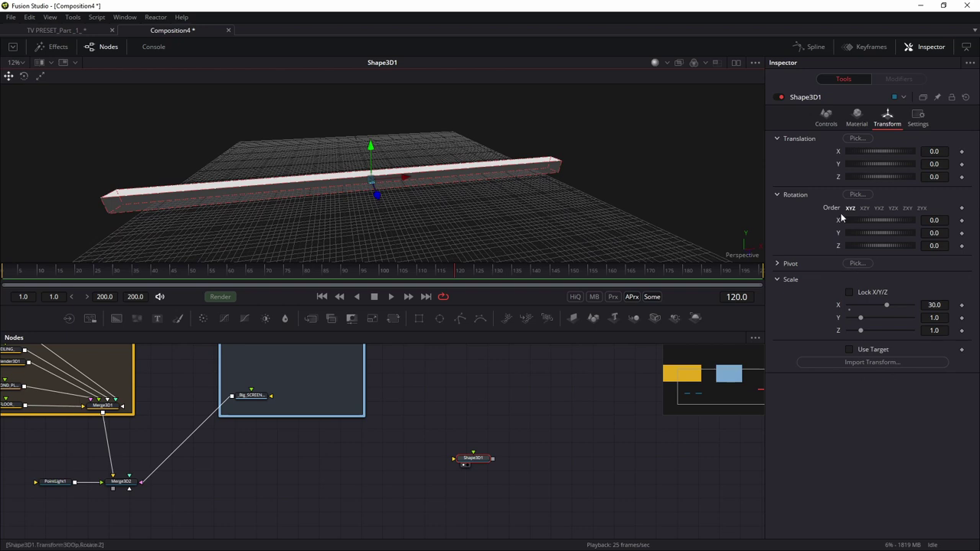
# Step: Set the subdivisions of the stretched Shape3D1 cube to 100
pyautogui.click(828, 120)
pyautogui.click(936, 178)
pyautogui.write('100')
pyautogui.press('Return')
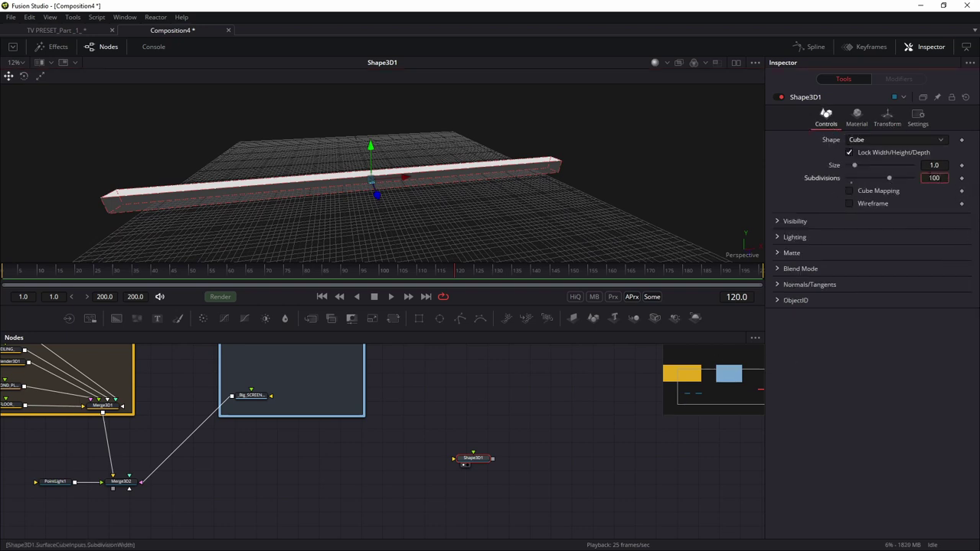
pyautogui.click(478, 462)
pyautogui.click(886, 119)
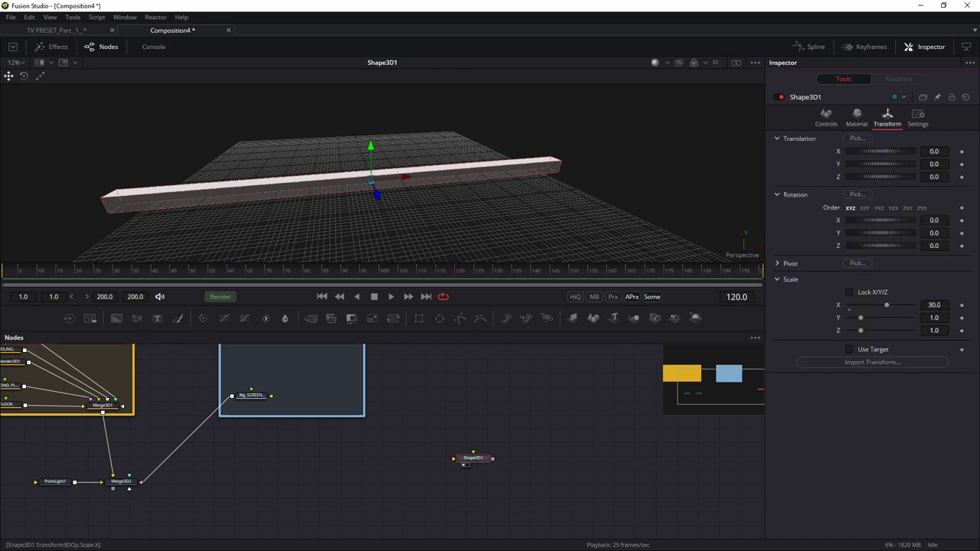
pyautogui.click(826, 116)
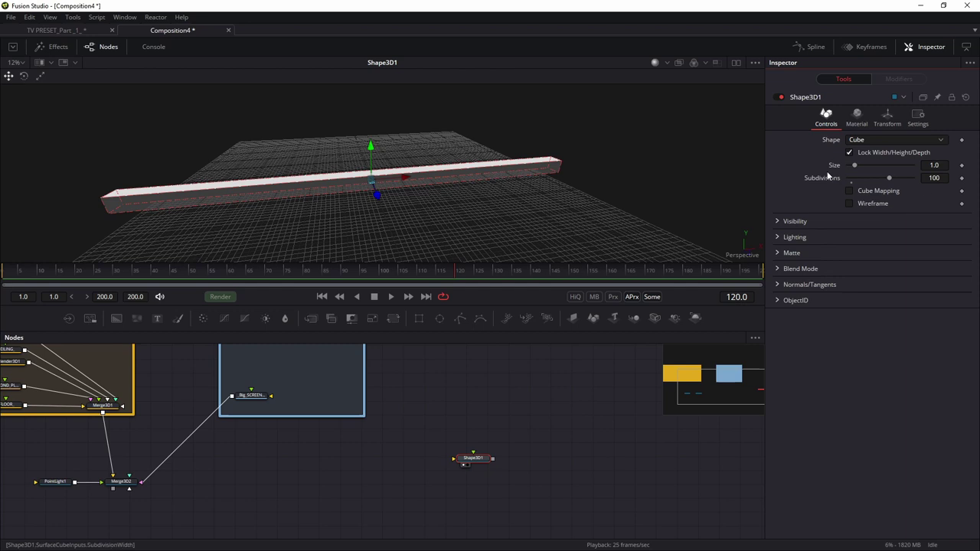
# Step: Add a Bender 3D node after Shape3D1, place it below the shape and show it in the viewer
pyautogui.moveTo(483, 458); pyautogui.dragTo(494, 419)
pyautogui.hotkey('shift', 'space')
pyautogui.write('ben')
pyautogui.press('Return')
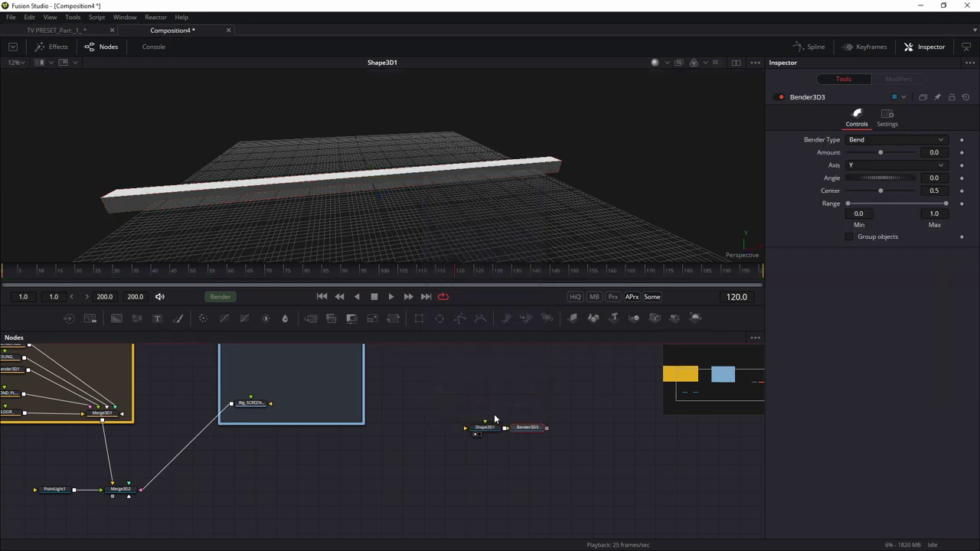
pyautogui.moveTo(487, 451); pyautogui.dragTo(490, 457)
pyautogui.press('1')
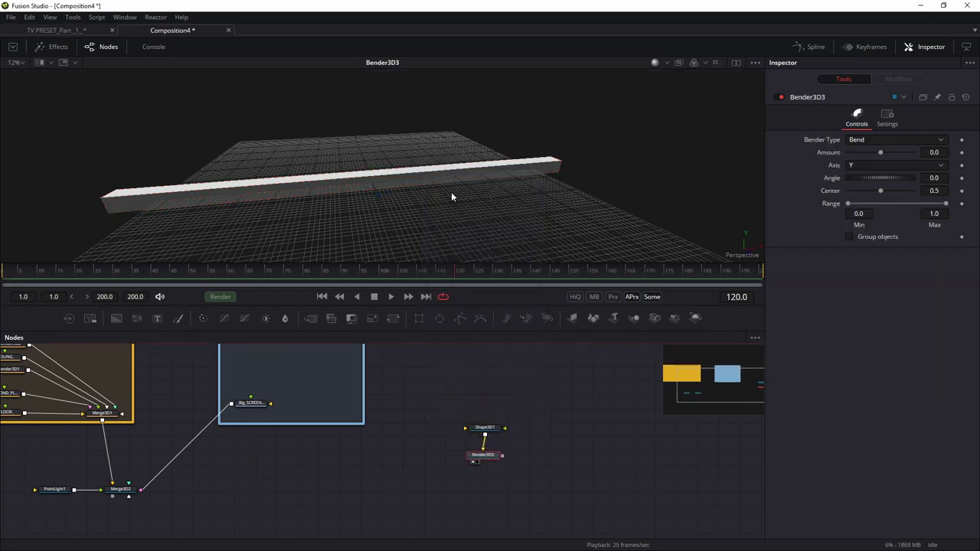
# Step: Bend the bar into a full ring by setting the bender's axis to X and its amount to 1.0
pyautogui.click(863, 164)
pyautogui.click(855, 154)
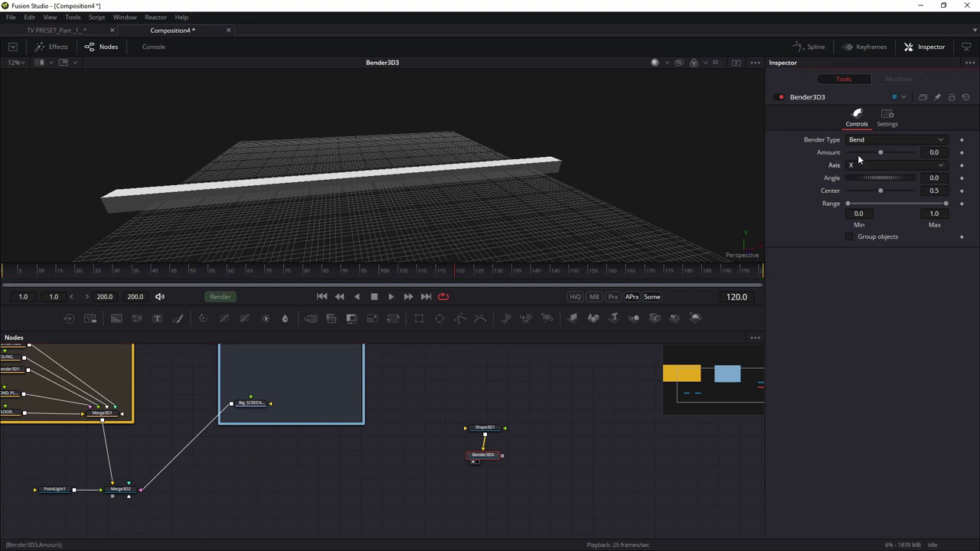
pyautogui.moveTo(881, 151); pyautogui.dragTo(915, 153)
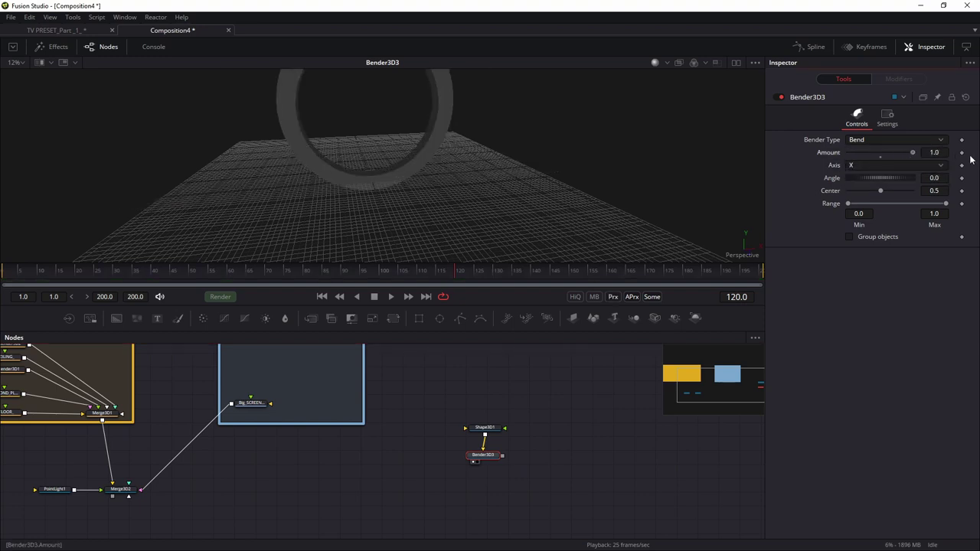
pyautogui.moveTo(379, 150); pyautogui.dragTo(459, 206)
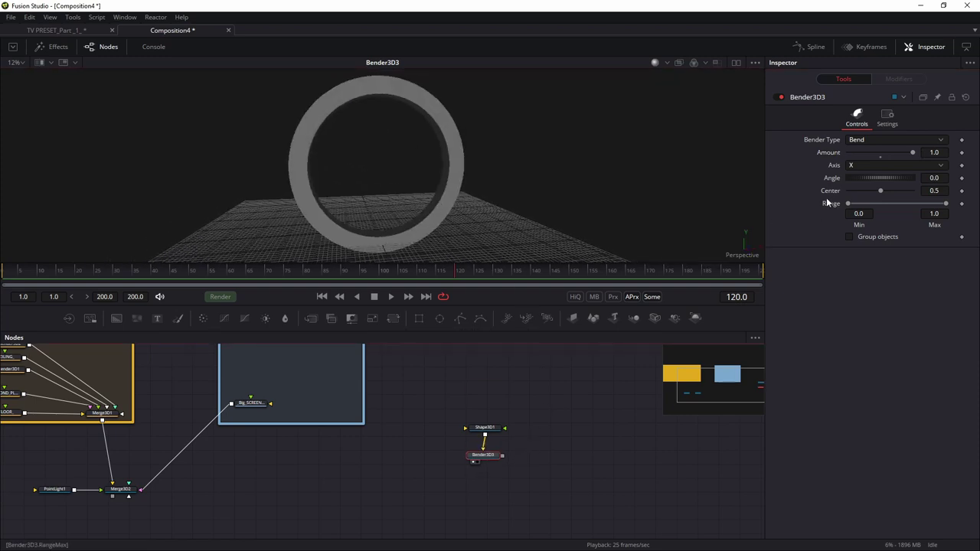
# Step: Place Shape3D1 and Bender3D3 between the two underlays and shift the _3D_STUDIO_ underlay away to make room
pyautogui.moveTo(362, 398); pyautogui.dragTo(483, 418)
pyautogui.moveTo(650, 427); pyautogui.dragTo(349, 381)
pyautogui.moveTo(379, 435); pyautogui.dragTo(408, 452)
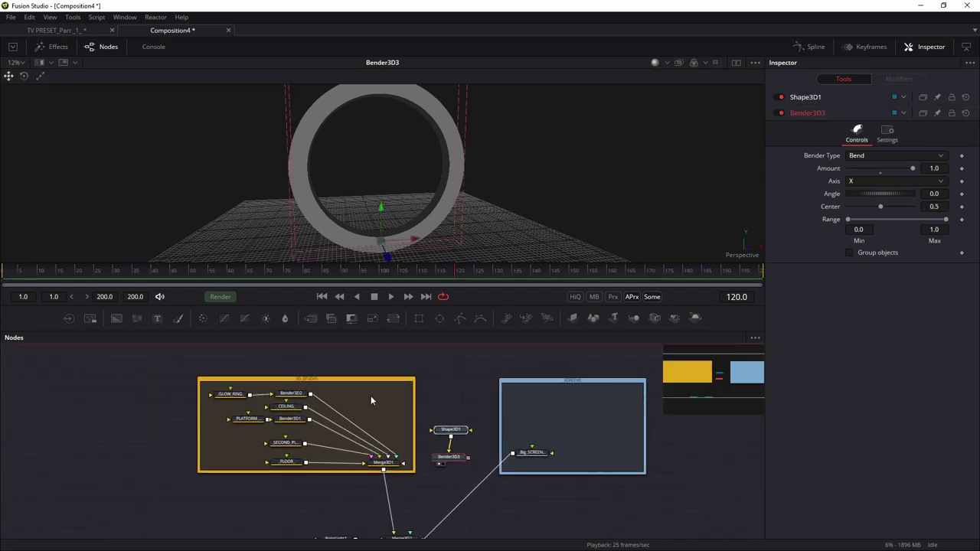
pyautogui.moveTo(367, 378); pyautogui.dragTo(261, 373)
# Step: Connect Bender3D3 to Merge3D2 and view the ring within the merged studio scene
pyautogui.moveTo(434, 430); pyautogui.dragTo(427, 417)
pyautogui.moveTo(395, 392); pyautogui.dragTo(397, 229)
pyautogui.click(426, 447)
pyautogui.moveTo(402, 188); pyautogui.dragTo(446, 222)
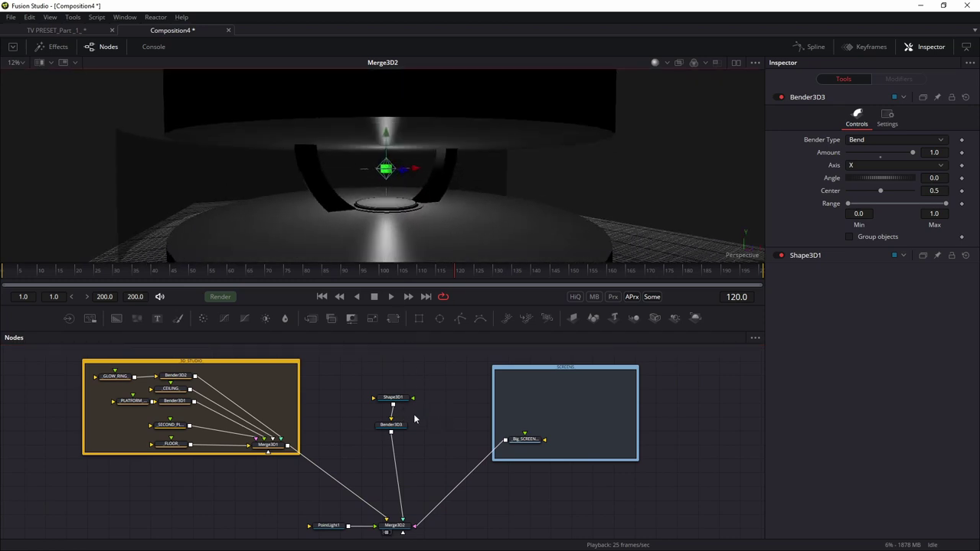
# Step: Try X scale values of 50 and 150 on Shape3D1 to enlarge the ring around the studio
pyautogui.moveTo(397, 401); pyautogui.dragTo(393, 397)
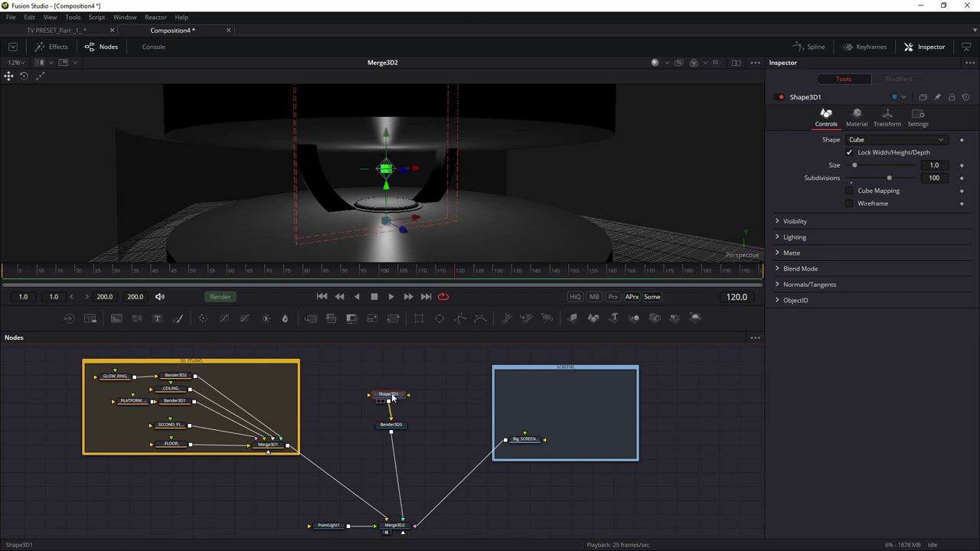
pyautogui.click(887, 117)
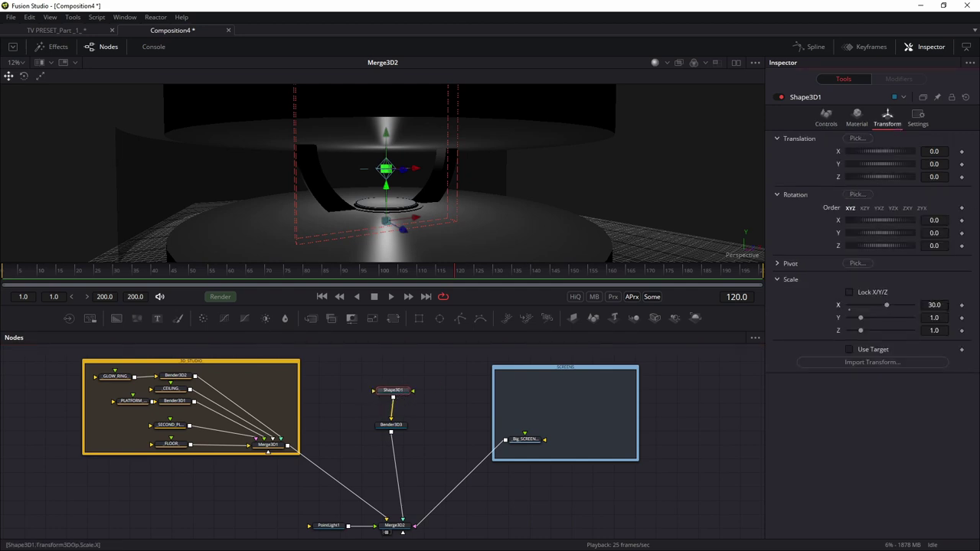
pyautogui.write('50')
pyautogui.press('Tab')
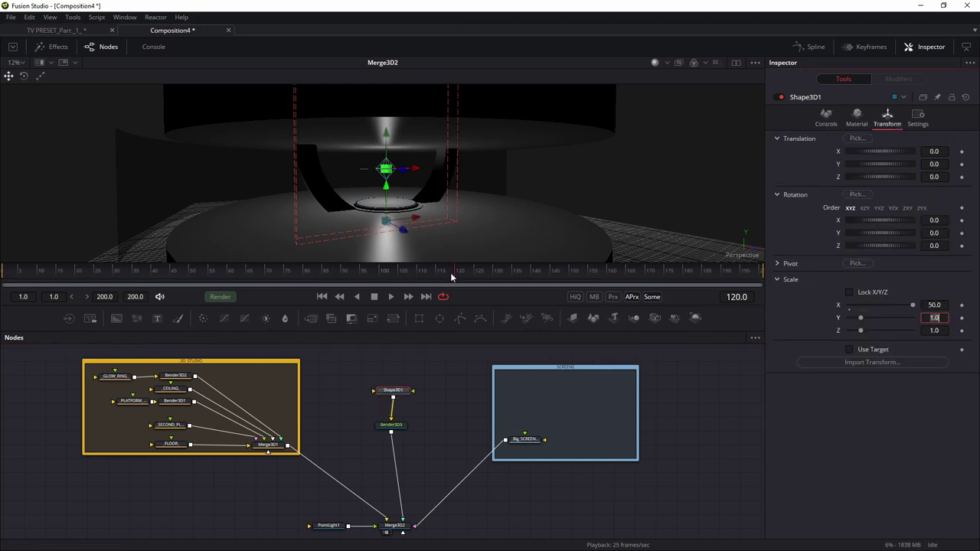
pyautogui.hotkey('shift', 'Tab')
pyautogui.write('150')
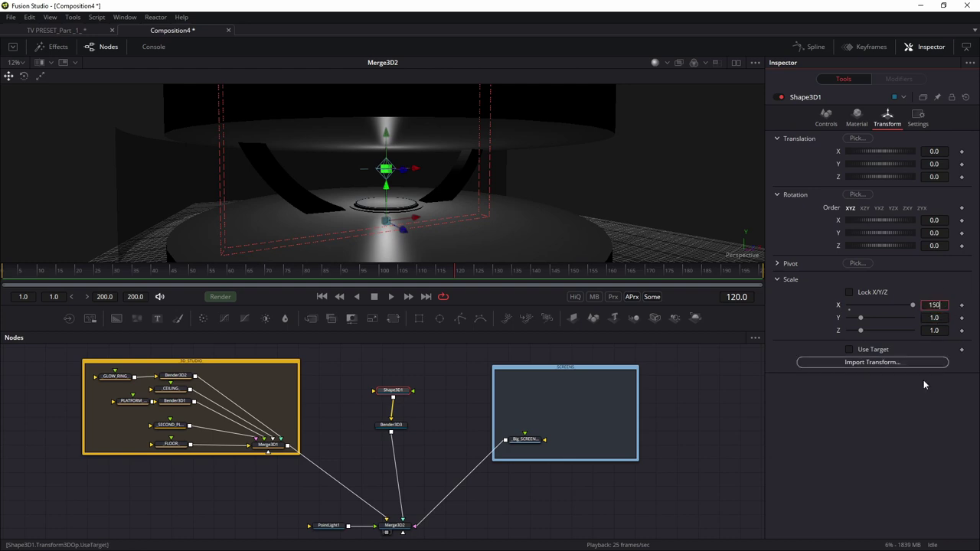
pyautogui.press('Tab')
pyautogui.scroll(-5, 427, 180)
pyautogui.moveTo(427, 180); pyautogui.dragTo(558, 272)
# Step: Set the X scale of Shape3D1 to 80
pyautogui.hotkey('shift', 'Tab')
pyautogui.write('80')
pyautogui.press('Tab')
# Step: Lower the ring shape to a Y translation of about -8.203 and enlarge the viewer area
pyautogui.moveTo(453, 229); pyautogui.dragTo(416, 117)
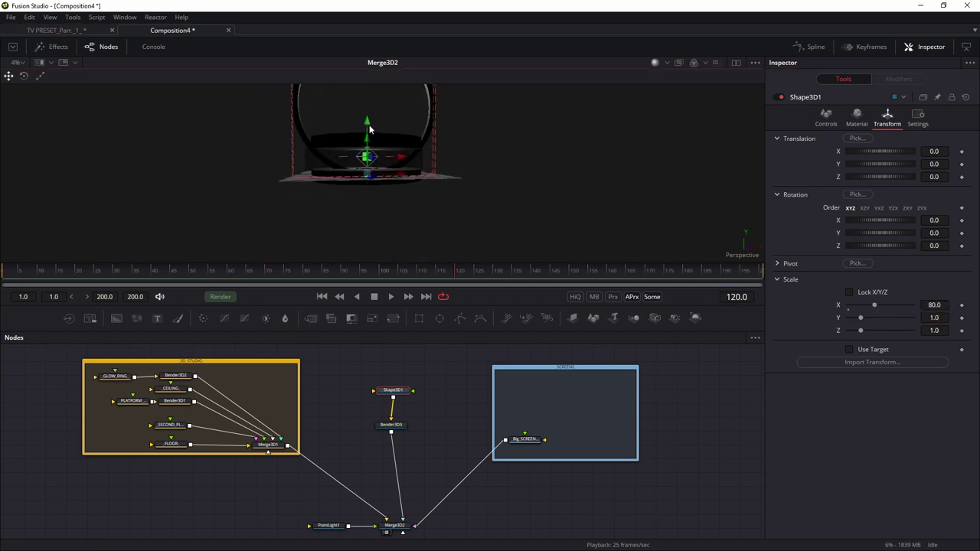
pyautogui.moveTo(880, 163); pyautogui.dragTo(736, 203)
pyautogui.moveTo(207, 154); pyautogui.dragTo(430, 328)
pyautogui.moveTo(418, 482); pyautogui.dragTo(415, 448)
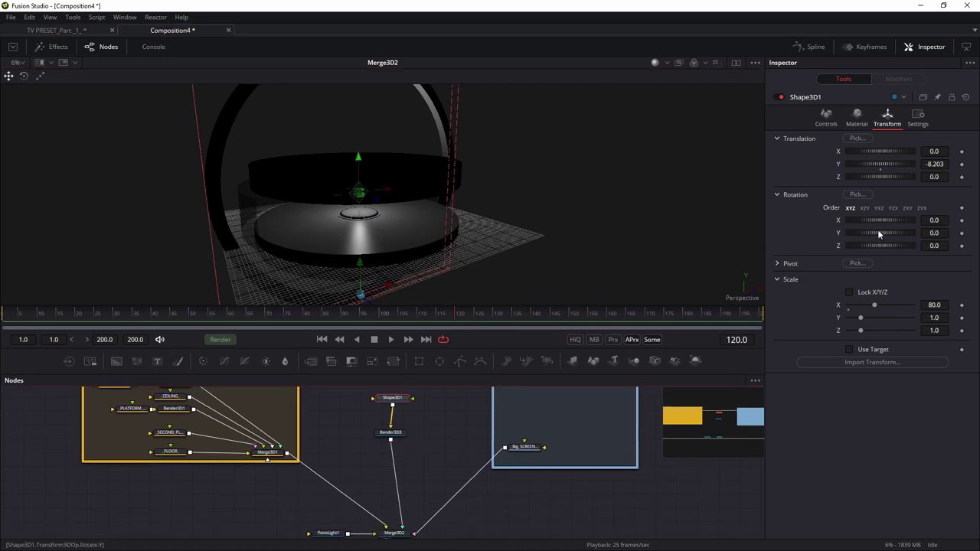
# Step: Try a Y rotation of about 44.3 on Shape3D1 and undo it
pyautogui.moveTo(861, 235)
pyautogui.mouseDown()
pyautogui.moveTo(889, 232)
pyautogui.moveTo(872, 236)
pyautogui.mouseUp()
pyautogui.scroll(-2, 421, 177)
pyautogui.scroll(-2, 421, 181)
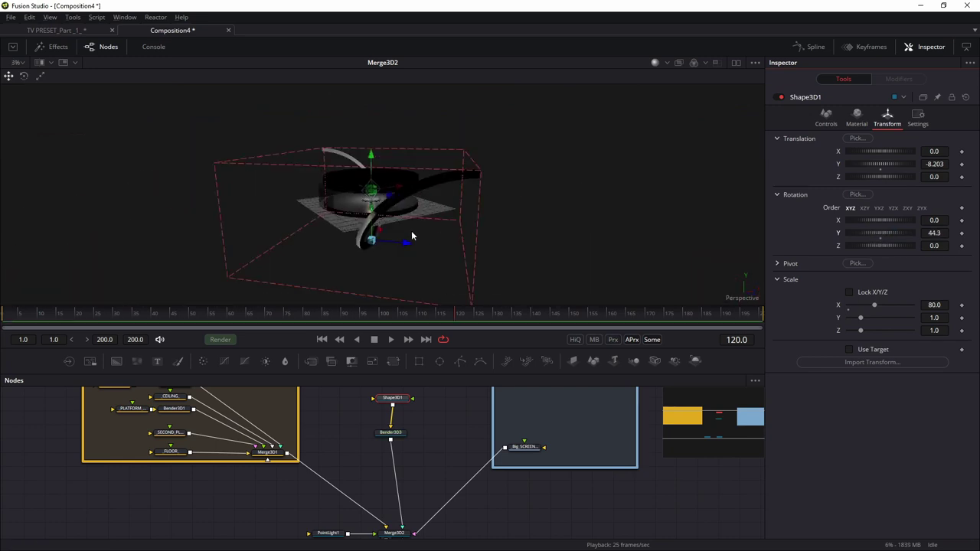
pyautogui.moveTo(411, 235); pyautogui.dragTo(533, 234)
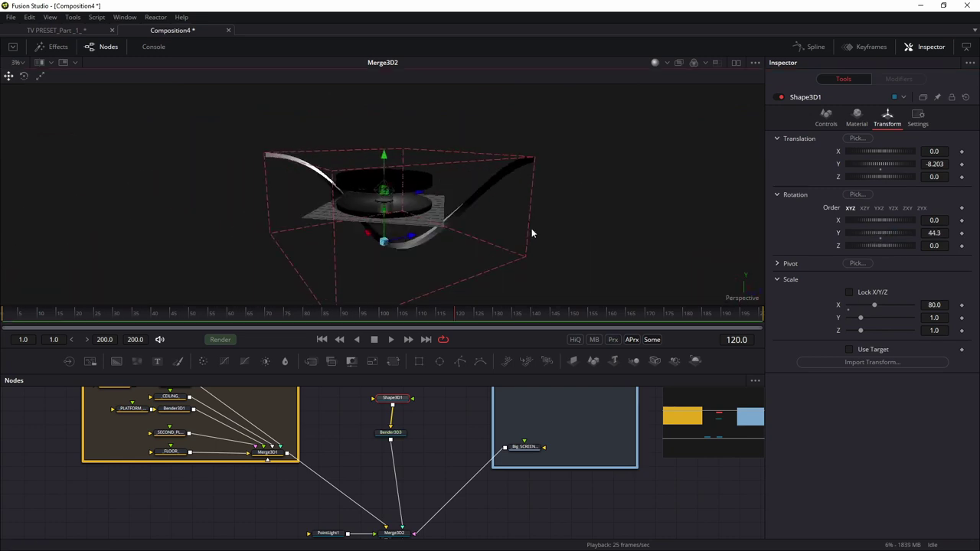
pyautogui.hotkey('ctrl', 'z')
# Step: Insert a Transform 3D node between Bender3D3 and Merge3D2 and place it below the bender
pyautogui.moveTo(418, 305); pyautogui.dragTo(416, 232)
pyautogui.moveTo(422, 187); pyautogui.dragTo(289, 171)
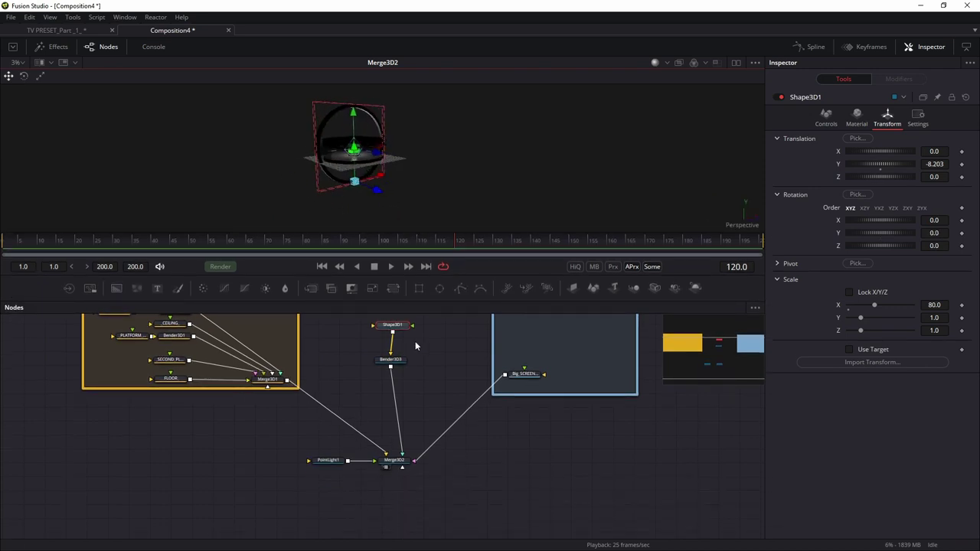
pyautogui.moveTo(392, 361); pyautogui.dragTo(397, 361)
pyautogui.moveTo(454, 381); pyautogui.dragTo(463, 418)
pyautogui.hotkey('shift', 'space')
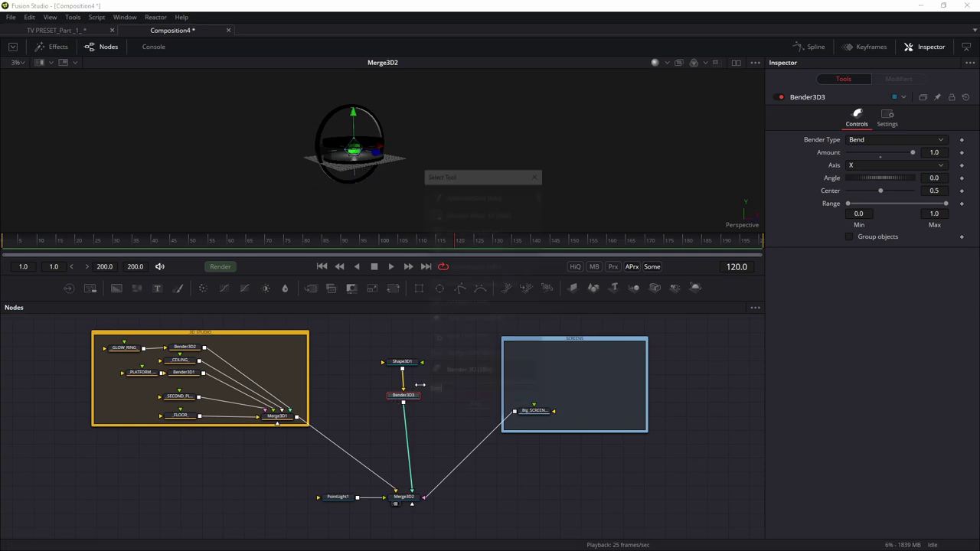
pyautogui.write('tran')
pyautogui.press('Down')
pyautogui.press('Return')
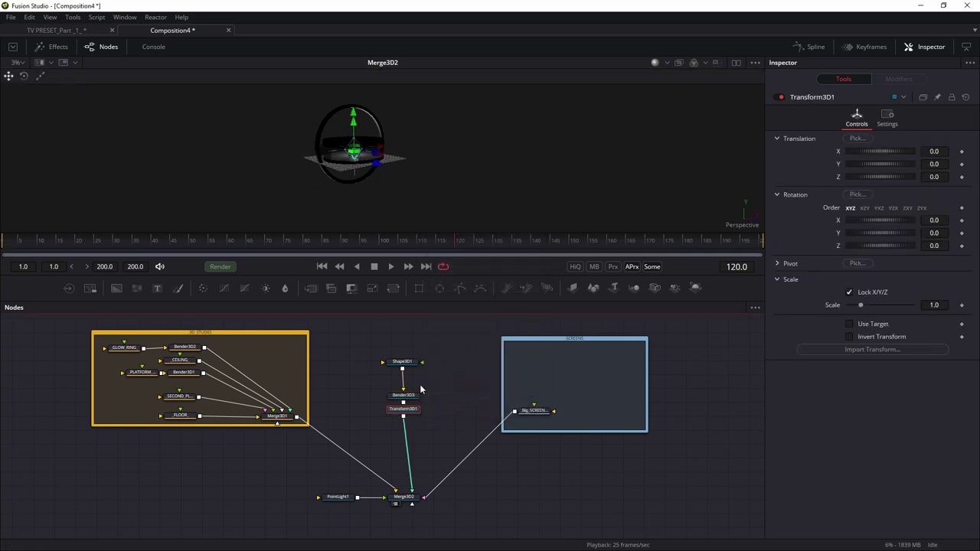
pyautogui.moveTo(409, 410); pyautogui.dragTo(410, 422)
# Step: Rotate the ring with Transform3D1 to a Y rotation of 47.0 and enlarge the viewer area
pyautogui.scroll(3, 360, 155)
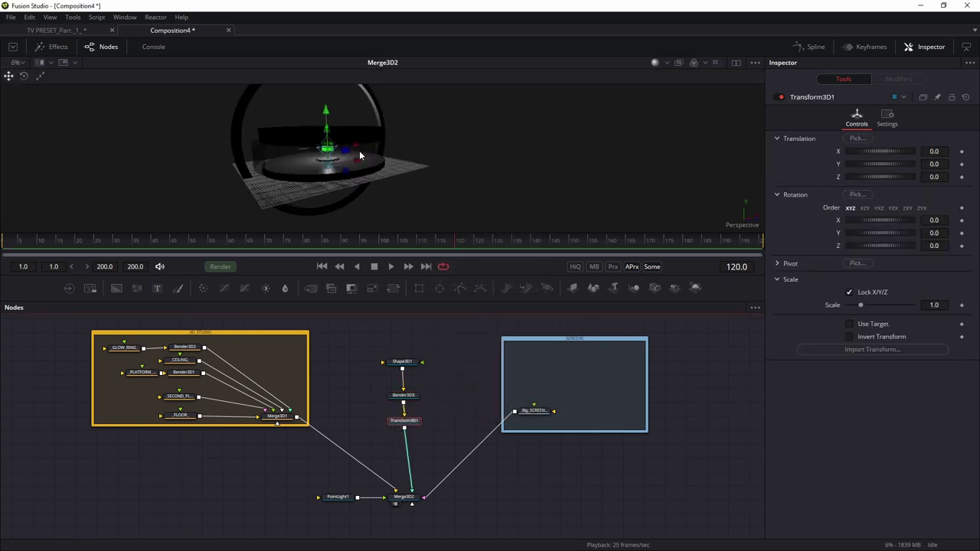
pyautogui.moveTo(361, 155); pyautogui.dragTo(372, 172)
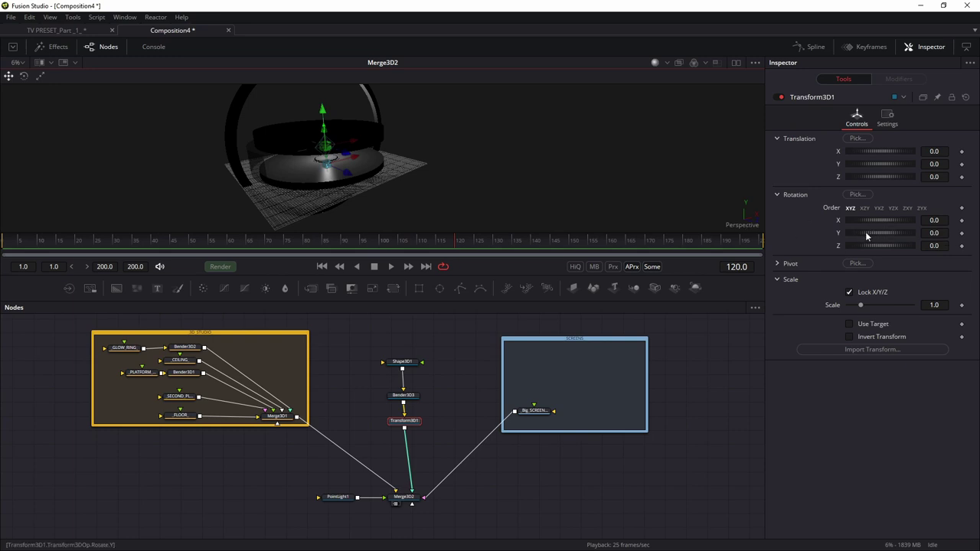
pyautogui.moveTo(404, 421); pyautogui.dragTo(400, 421)
pyautogui.moveTo(860, 233)
pyautogui.mouseDown()
pyautogui.moveTo(884, 226)
pyautogui.moveTo(859, 231)
pyautogui.mouseUp()
pyautogui.moveTo(431, 142); pyautogui.dragTo(411, 297)
pyautogui.moveTo(425, 245); pyautogui.dragTo(331, 232)
# Step: Examine the reference rings and rendered studio at frames 157 and 142 in the TV PRESET_Part _1_ composition, and return to Composition4
pyautogui.click(65, 32)
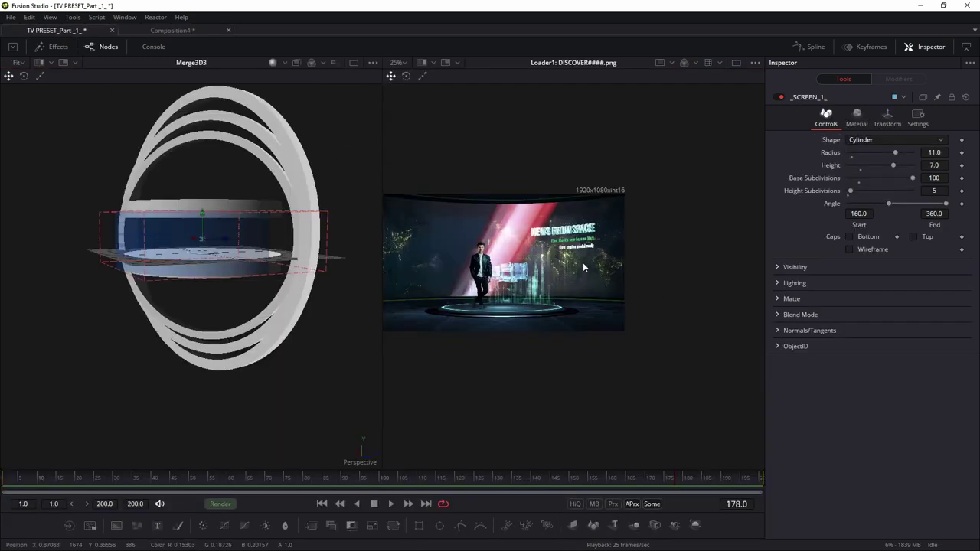
pyautogui.moveTo(650, 480); pyautogui.dragTo(596, 479)
pyautogui.moveTo(249, 237); pyautogui.dragTo(236, 202)
pyautogui.moveTo(222, 136); pyautogui.dragTo(250, 184)
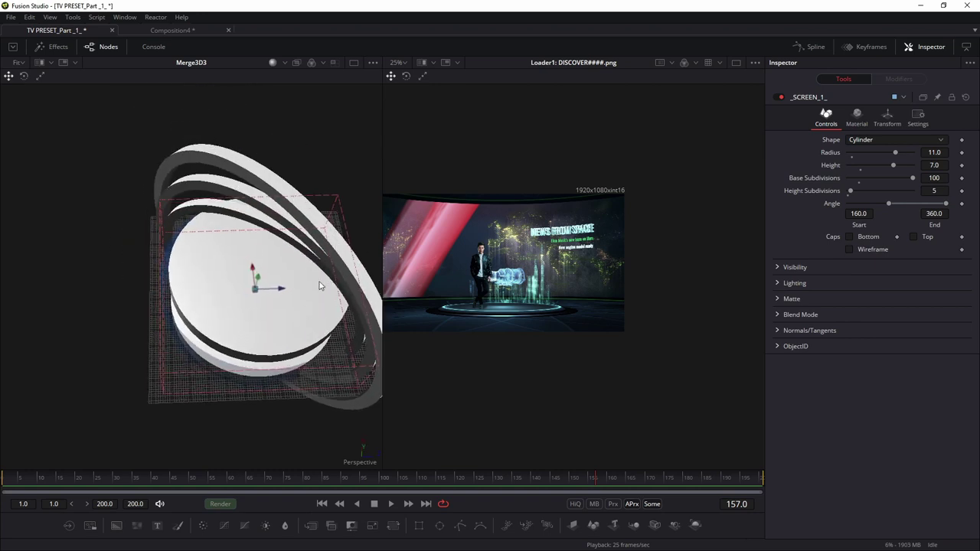
pyautogui.moveTo(578, 479); pyautogui.dragTo(545, 481)
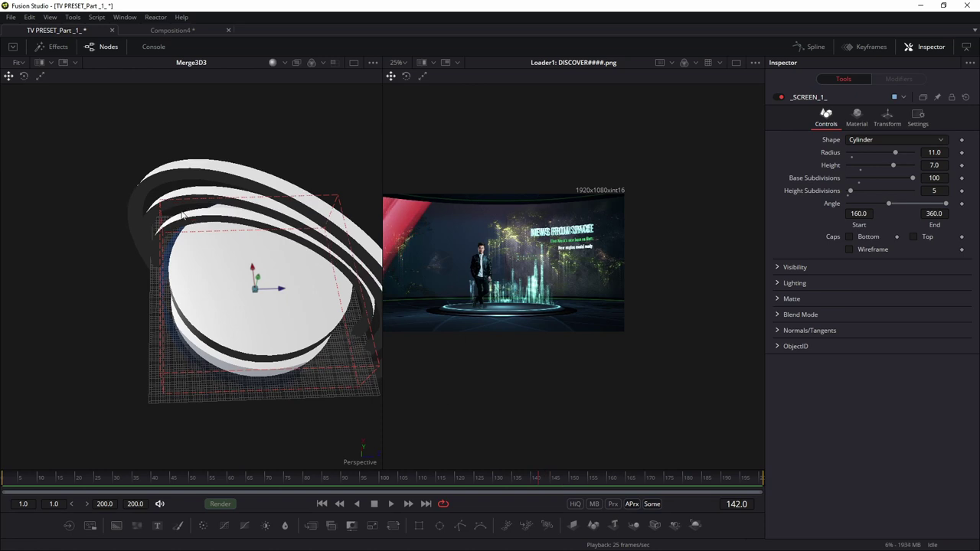
pyautogui.click(170, 29)
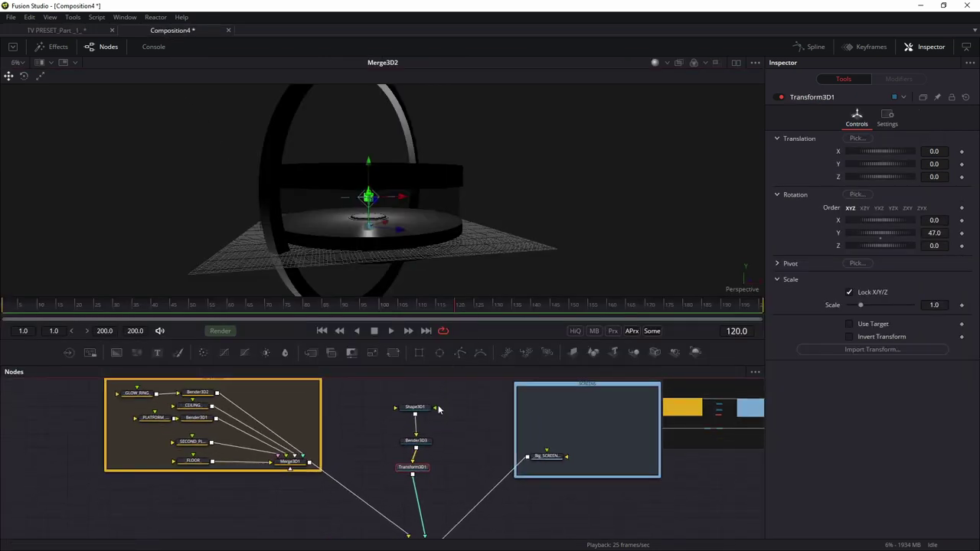
# Step: Insert a Duplicate 3D node directly after Bender3D3
pyautogui.click(421, 407)
pyautogui.moveTo(419, 442)
pyautogui.mouseDown()
pyautogui.moveTo(408, 398)
pyautogui.moveTo(424, 426)
pyautogui.mouseUp()
pyautogui.scroll(2, 414, 430)
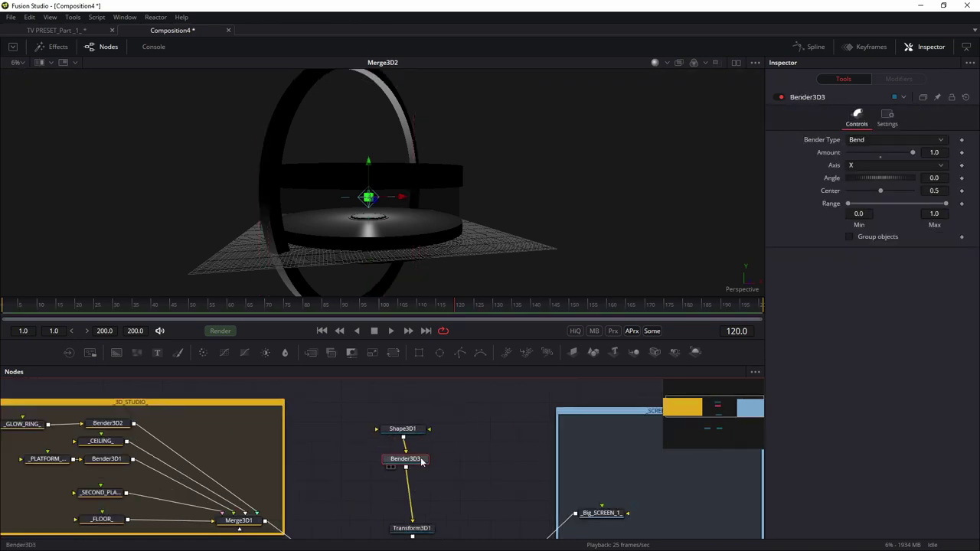
pyautogui.hotkey('shift', 'space')
pyautogui.write('dup')
pyautogui.press('Down')
pyautogui.press('Down')
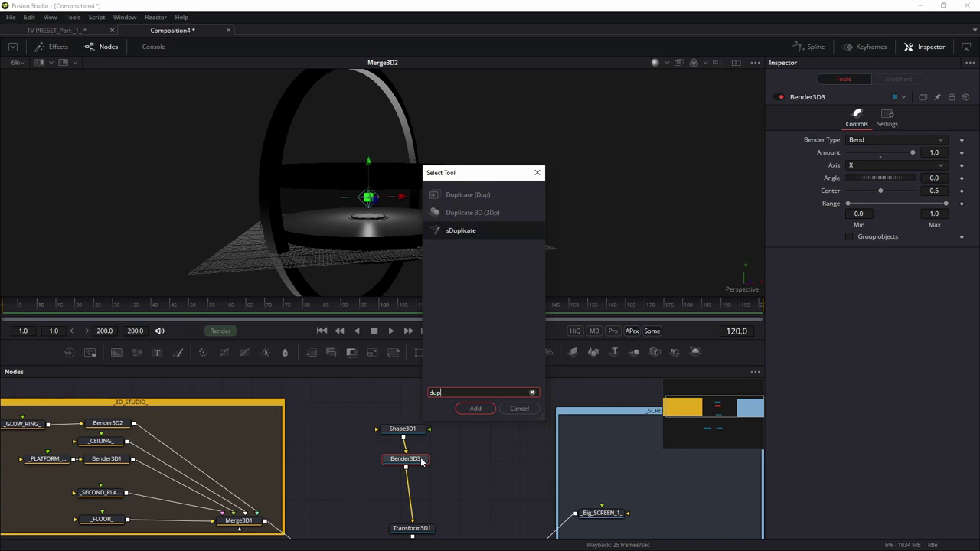
pyautogui.press('Up')
pyautogui.press('Return')
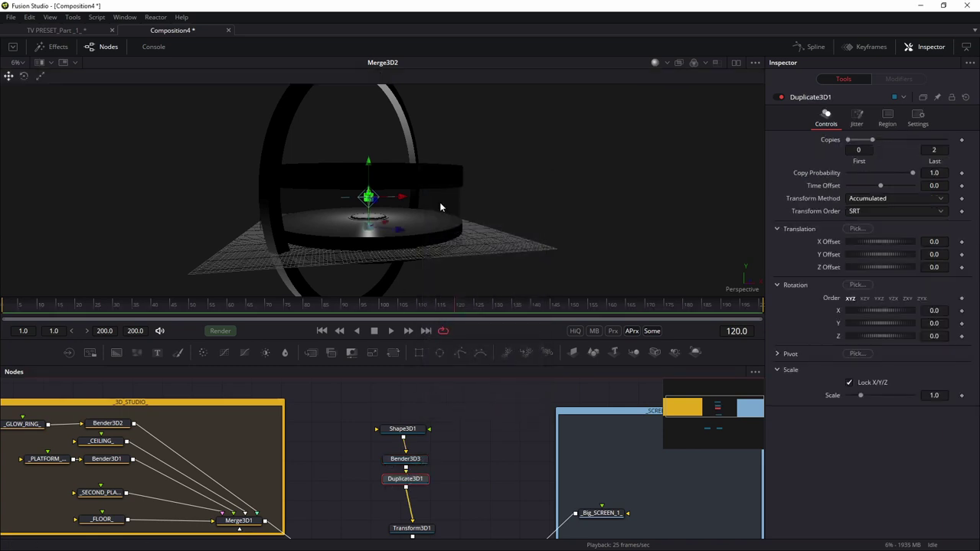
# Step: Set the last copy of Duplicate3D1 to 3, view it on its own, and set its scale to about 1.1914
pyautogui.scroll(-3, 439, 204)
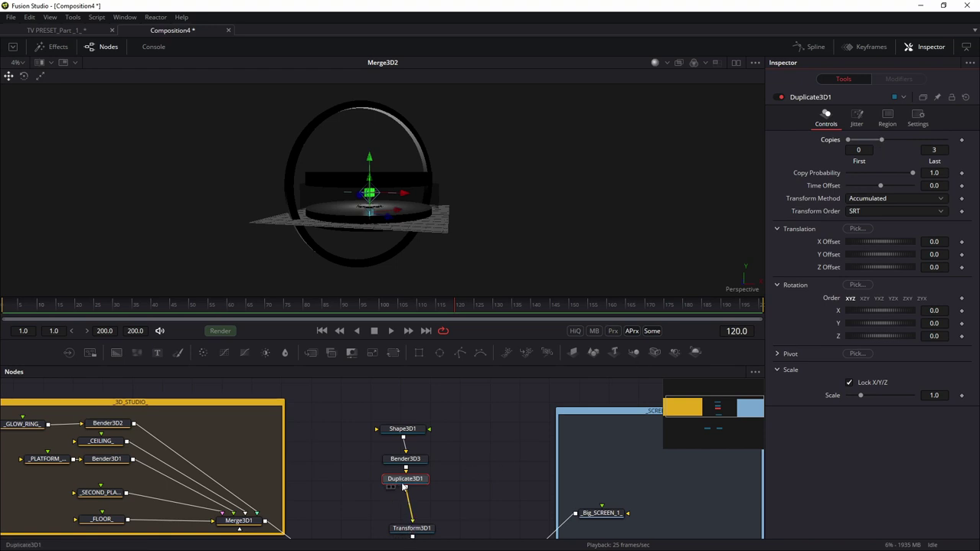
pyautogui.moveTo(392, 199)
pyautogui.mouseDown()
pyautogui.moveTo(431, 230)
pyautogui.moveTo(400, 212)
pyautogui.mouseUp()
pyautogui.scroll(3, 435, 231)
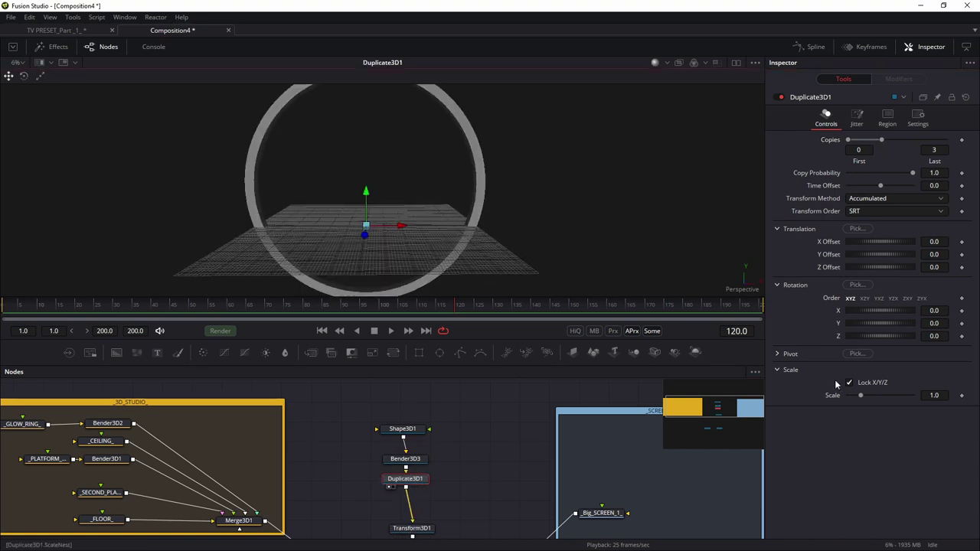
pyautogui.moveTo(863, 397); pyautogui.dragTo(887, 395)
pyautogui.moveTo(269, 181); pyautogui.dragTo(243, 138)
pyautogui.scroll(-3, 383, 183)
pyautogui.moveTo(391, 204); pyautogui.dragTo(427, 207)
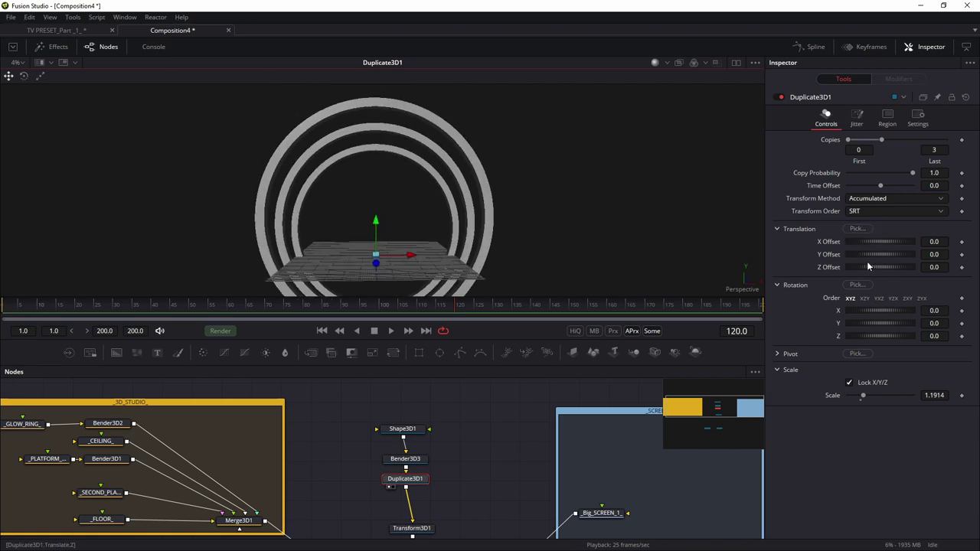
# Step: Offset the ring copies with a Y rotation of 7.3 and a Y offset of about -0.4522, keeping the X offset at 0.0
pyautogui.moveTo(476, 242); pyautogui.dragTo(487, 261)
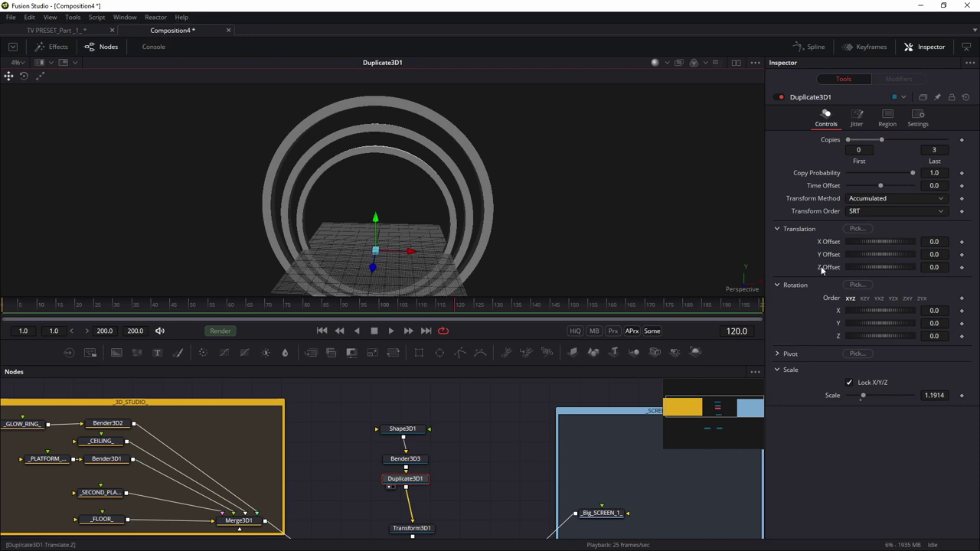
pyautogui.moveTo(880, 239); pyautogui.dragTo(874, 239)
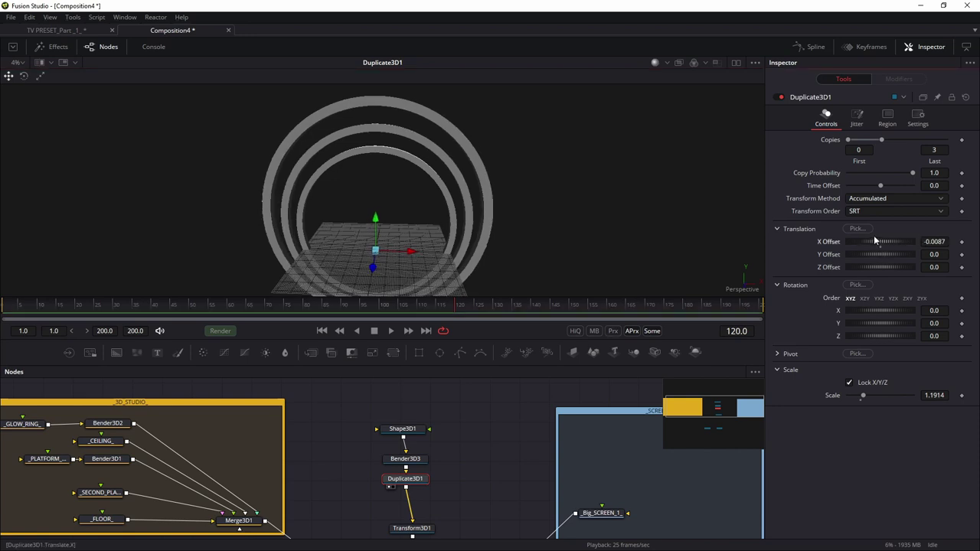
pyautogui.moveTo(877, 324); pyautogui.dragTo(891, 327)
pyautogui.moveTo(621, 220); pyautogui.dragTo(509, 62)
pyautogui.moveTo(881, 254); pyautogui.dragTo(853, 259)
pyautogui.moveTo(464, 160); pyautogui.dragTo(26, 297)
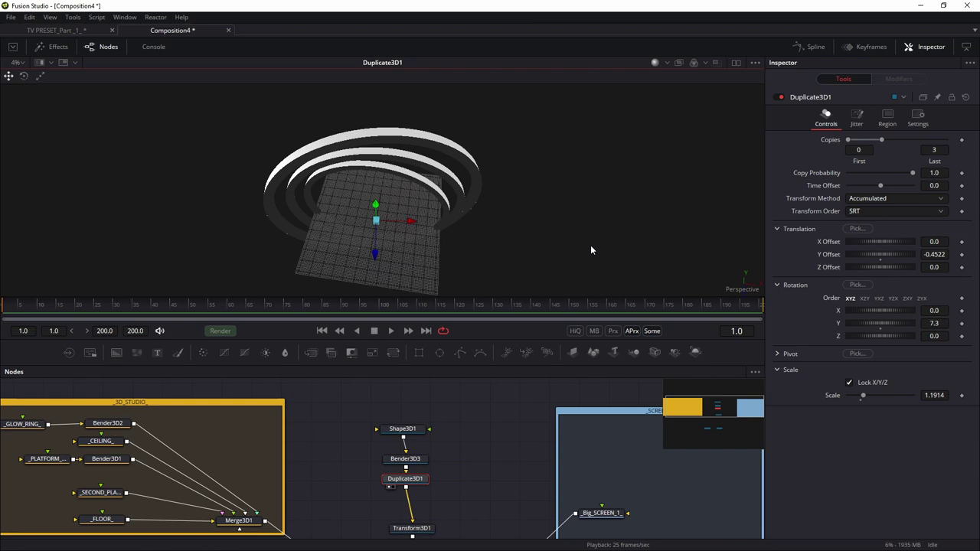
# Step: Display Merge3D2 in the viewer to show the duplicated rings together with the studio
pyautogui.moveTo(428, 447); pyautogui.dragTo(424, 356)
pyautogui.moveTo(452, 538); pyautogui.dragTo(449, 480)
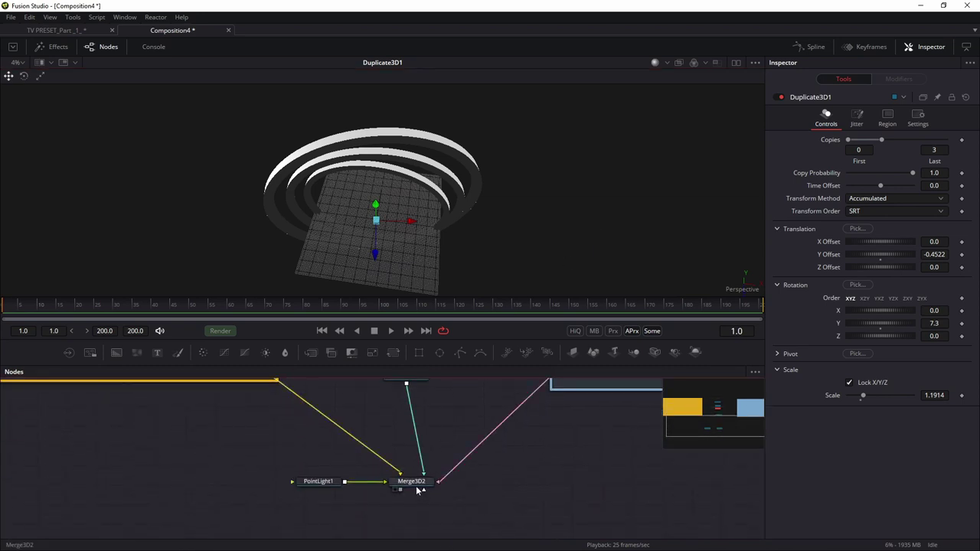
pyautogui.click(395, 489)
pyautogui.moveTo(437, 241); pyautogui.dragTo(392, 90)
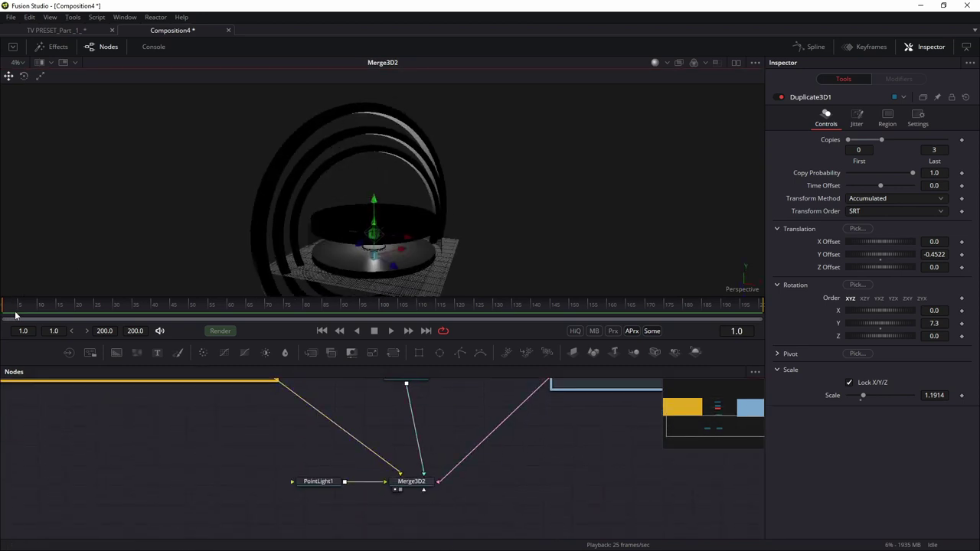
# Step: Examine the rings, ceiling and platforms of the merged studio from outside, above and inside
pyautogui.moveTo(439, 262); pyautogui.dragTo(443, 221)
pyautogui.scroll(4, 414, 253)
pyautogui.moveTo(415, 253); pyautogui.dragTo(406, 122)
pyautogui.scroll(2, 406, 145)
pyautogui.moveTo(407, 164); pyautogui.dragTo(396, 223)
pyautogui.scroll(-5, 444, 204)
pyautogui.scroll(-2, 417, 173)
pyautogui.moveTo(417, 168); pyautogui.dragTo(398, 204)
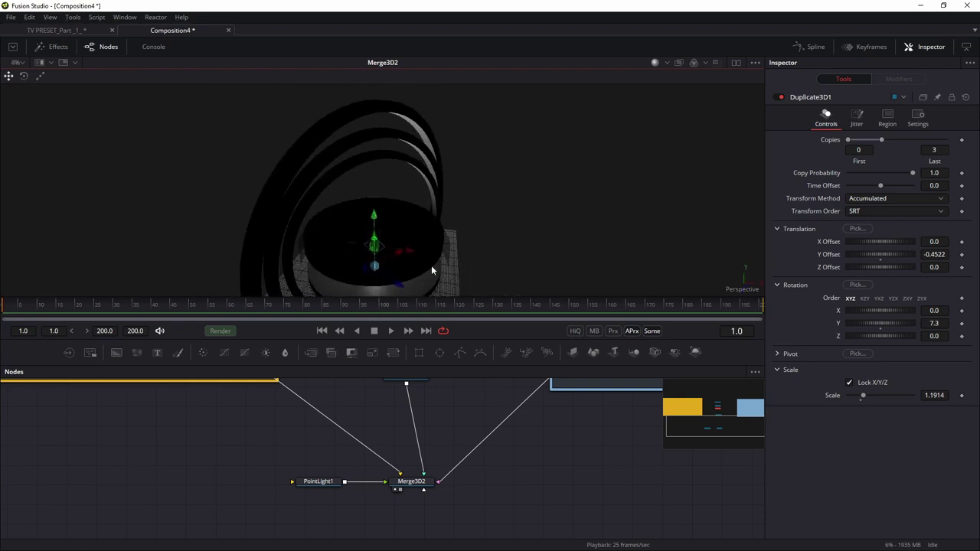
pyautogui.moveTo(412, 273); pyautogui.dragTo(443, 164)
pyautogui.scroll(5, 404, 186)
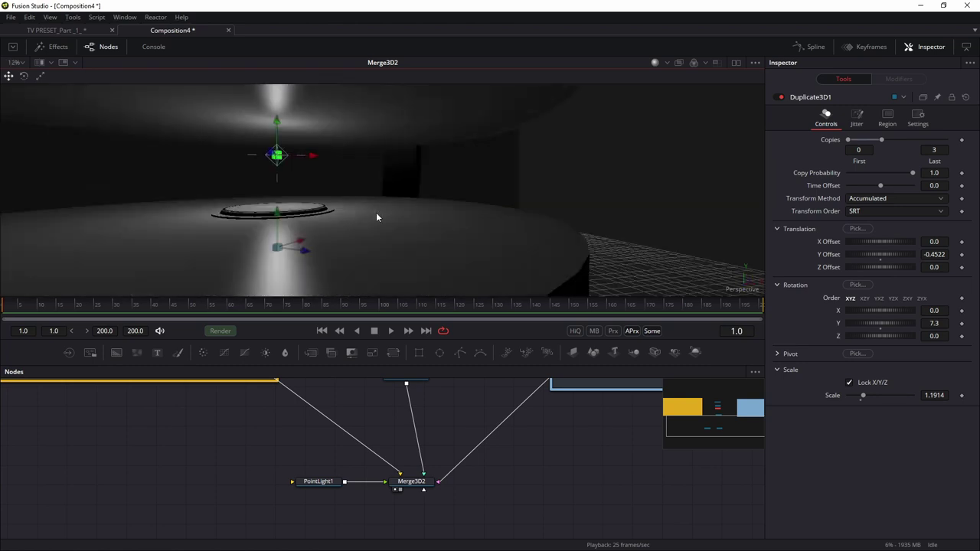
pyautogui.moveTo(393, 189); pyautogui.dragTo(471, 180)
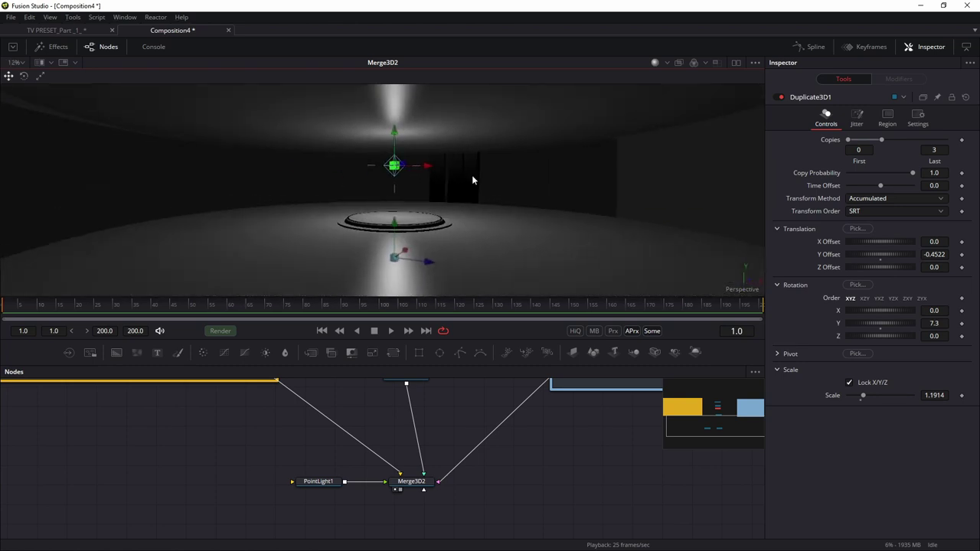
pyautogui.moveTo(418, 163)
pyautogui.mouseDown()
pyautogui.moveTo(357, 163)
pyautogui.moveTo(420, 174)
pyautogui.mouseUp()
pyautogui.scroll(-3, 420, 174)
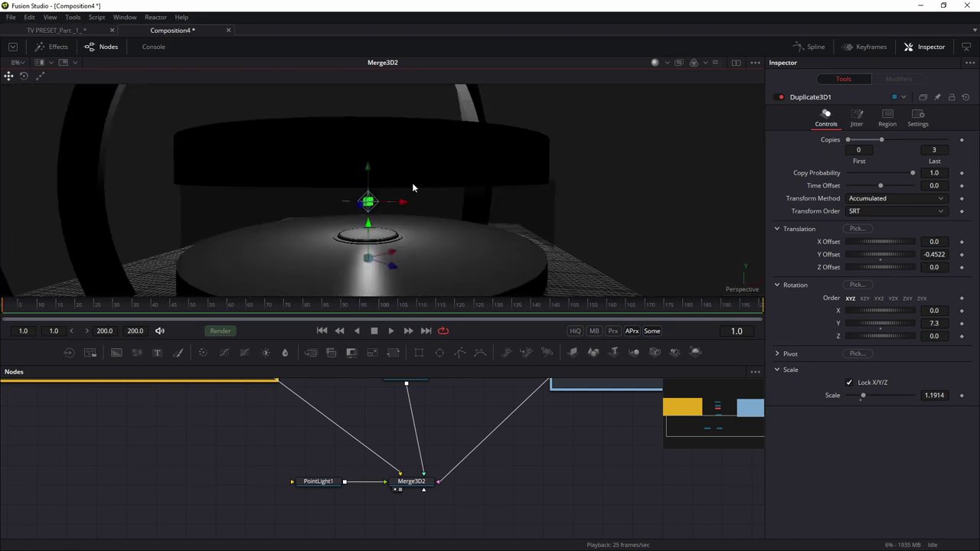
# Step: Raise the ceiling cylinder slightly above the studio floor and check the studio's ceiling and second platform nodes
pyautogui.click(416, 144)
pyautogui.moveTo(369, 132); pyautogui.dragTo(369, 115)
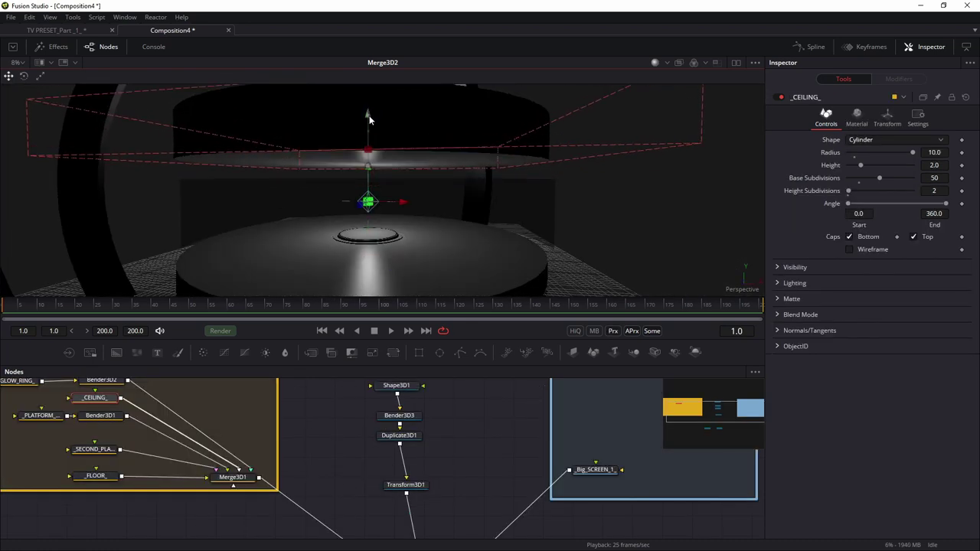
pyautogui.click(260, 190)
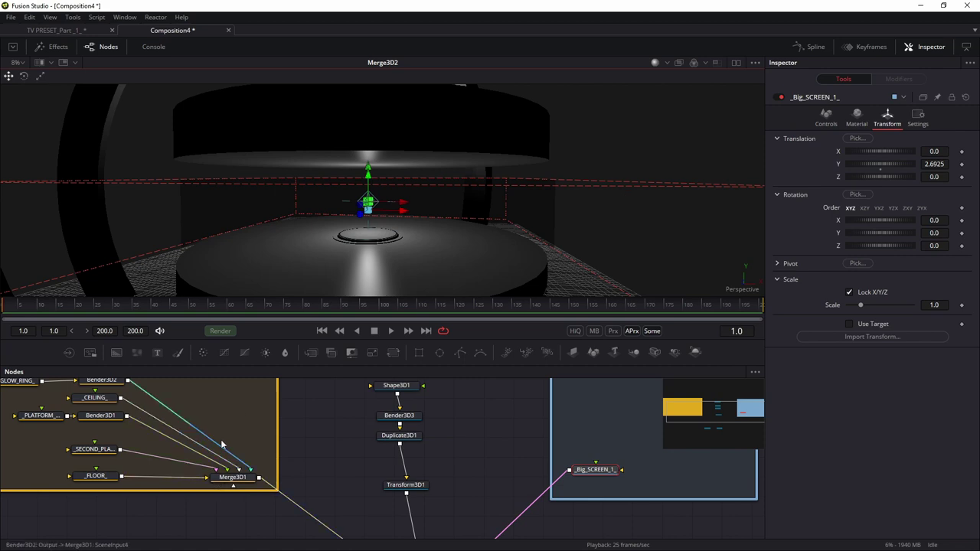
pyautogui.moveTo(221, 443); pyautogui.dragTo(324, 494)
pyautogui.click(184, 450)
pyautogui.scroll(-1, 258, 511)
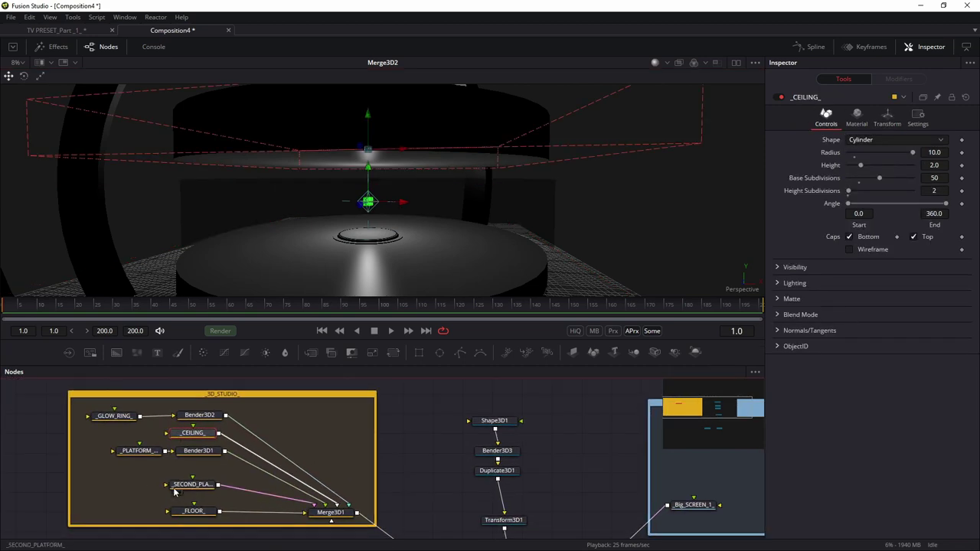
pyautogui.click(177, 487)
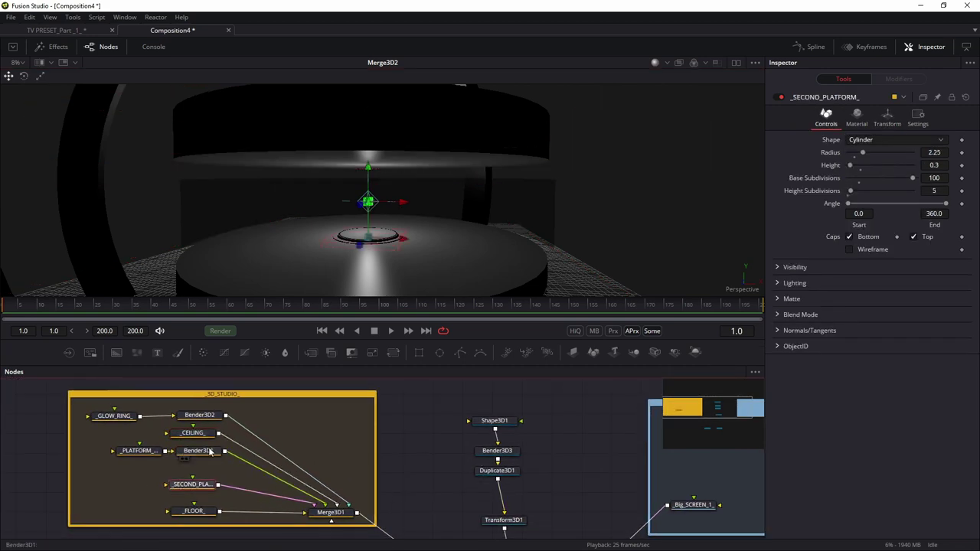
# Step: Raise _Big_SCREEN_1_ to a Y translation of about 3.33 and check its position in the scene
pyautogui.moveTo(690, 511); pyautogui.dragTo(503, 467)
pyautogui.click(514, 463)
pyautogui.moveTo(872, 164); pyautogui.dragTo(883, 163)
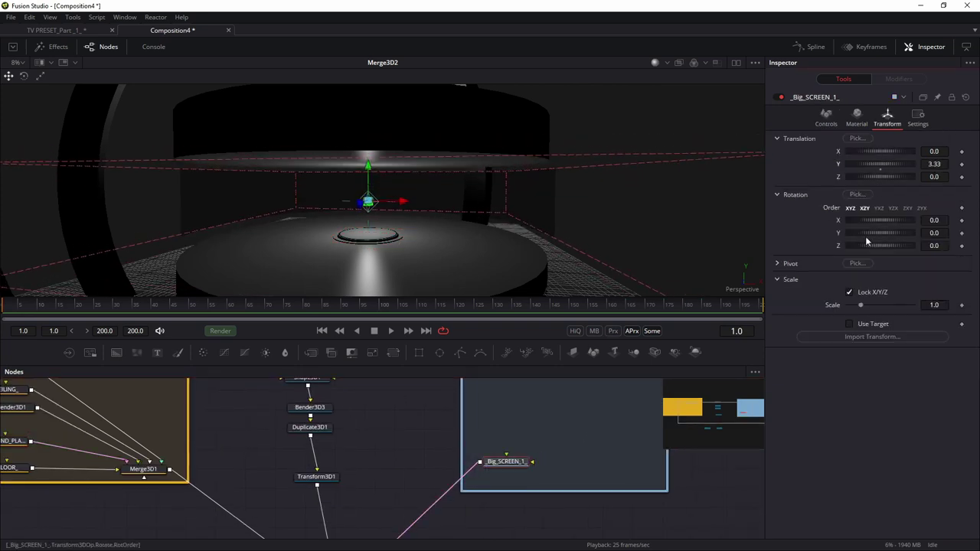
pyautogui.scroll(3, 336, 221)
pyautogui.moveTo(349, 210); pyautogui.dragTo(389, 191)
pyautogui.moveTo(431, 96); pyautogui.dragTo(320, 245)
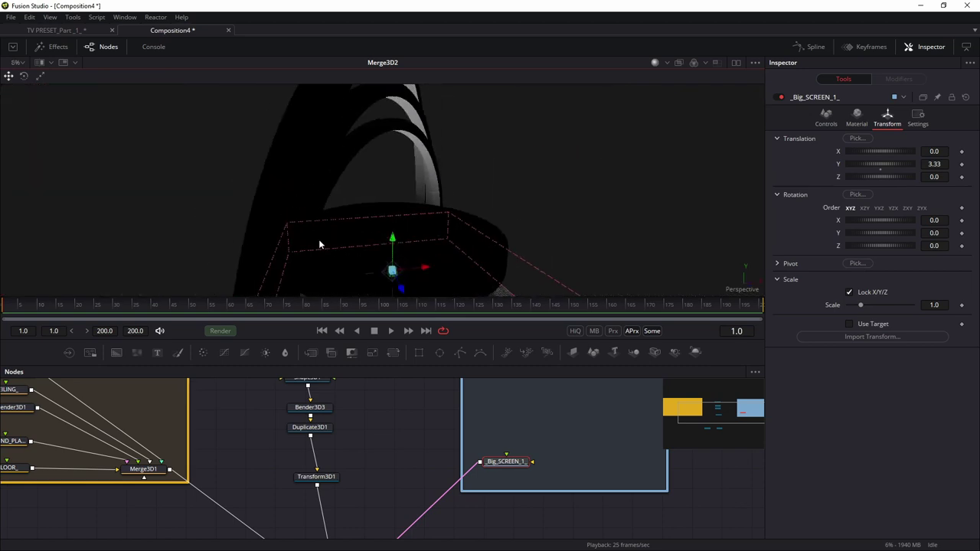
# Step: Group Shape3D1, Bender3D3, Duplicate3D1 and Transform3D1 on a new Underlay
pyautogui.scroll(-4, 327, 462)
pyautogui.moveTo(352, 384); pyautogui.dragTo(451, 498)
pyautogui.moveTo(360, 383); pyautogui.dragTo(461, 477)
pyautogui.hotkey('shift', 'space')
pyautogui.write('und')
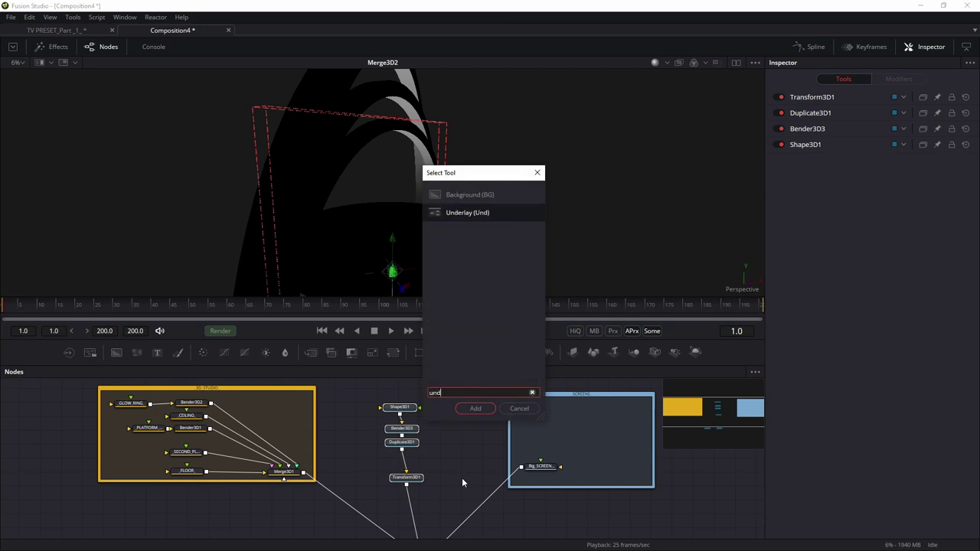
pyautogui.press('Return')
# Step: Rename the new underlay around the Shape3D1, Bender3D3, Duplicate3D1 and Transform3D1 nodes as _RINGS_
pyautogui.scroll(4, 439, 436)
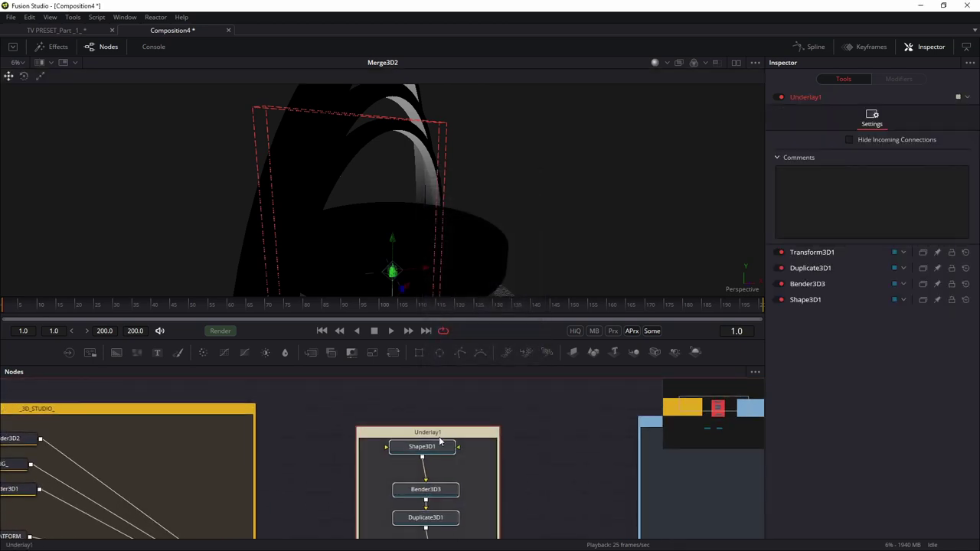
pyautogui.press('F2')
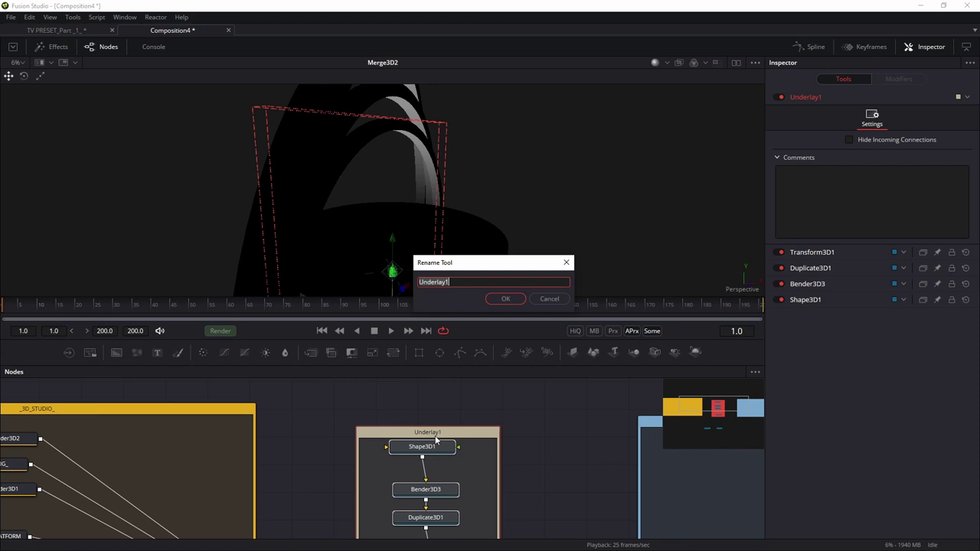
pyautogui.press('BackSpace')
pyautogui.write('_RINGS_')
pyautogui.press('Return')
pyautogui.press('Return')
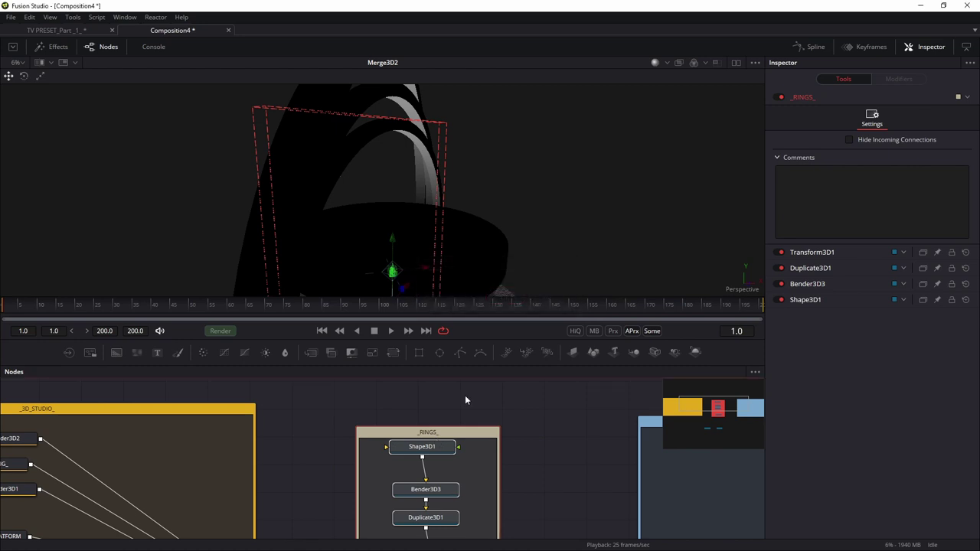
# Step: Set the color of the _RINGS_ underlay and the nodes it contains to Olive
pyautogui.rightClick(459, 425)
pyautogui.click(423, 426)
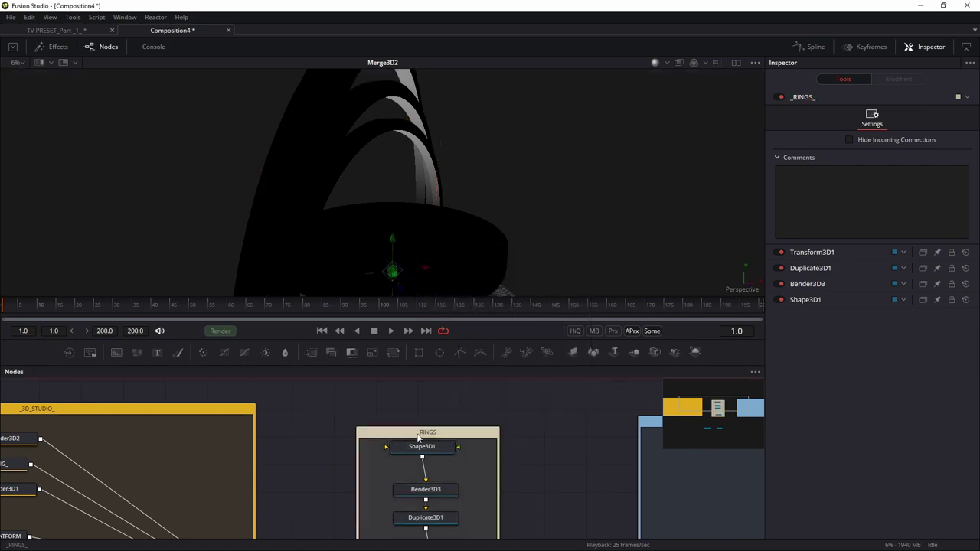
pyautogui.click(419, 433)
pyautogui.scroll(-1, 419, 434)
pyautogui.rightClick(417, 435)
pyautogui.rightClick(391, 403)
pyautogui.moveTo(448, 540)
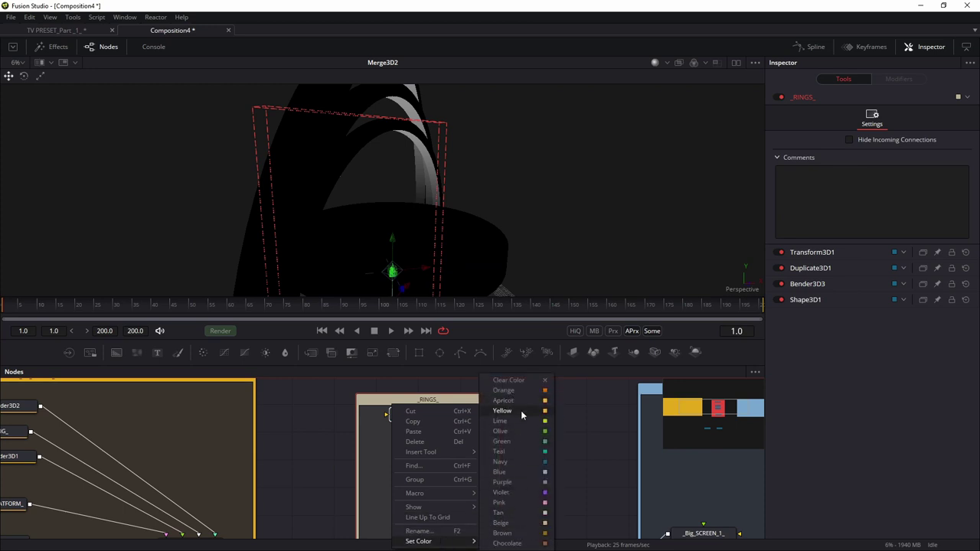
pyautogui.click(516, 433)
pyautogui.scroll(-3, 544, 443)
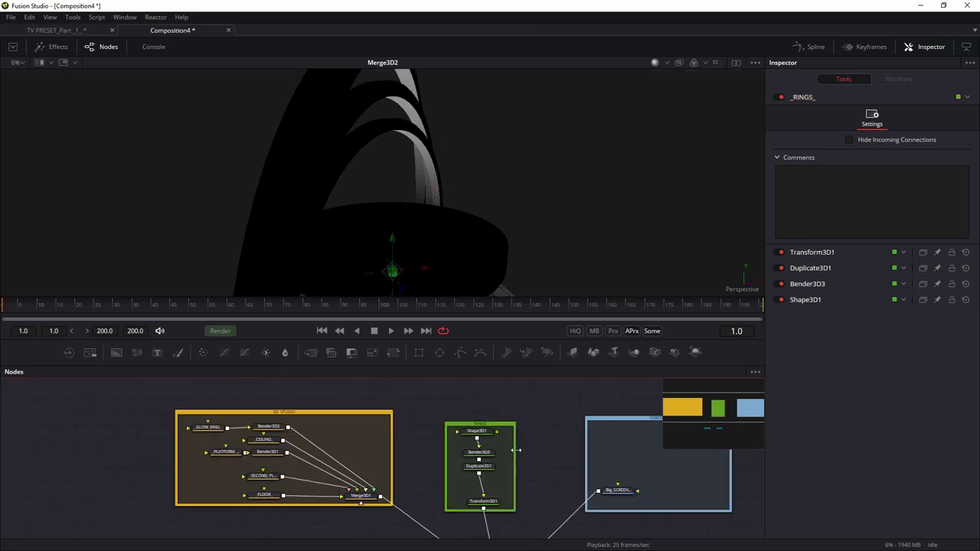
# Step: Examine the merged studio's rings, ceiling and platforms from a distance and from close to the floor
pyautogui.scroll(-2, 454, 257)
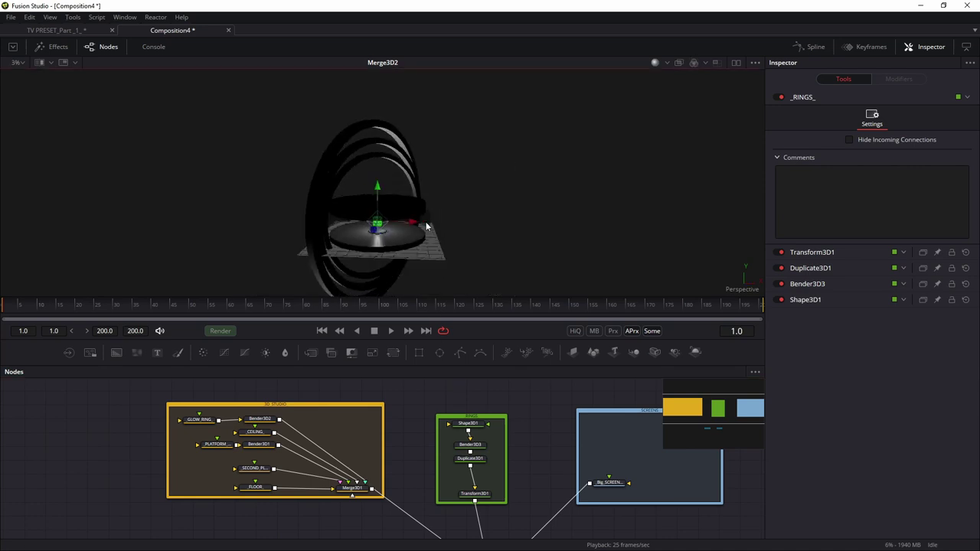
pyautogui.scroll(5, 381, 215)
pyautogui.moveTo(408, 211); pyautogui.dragTo(389, 200)
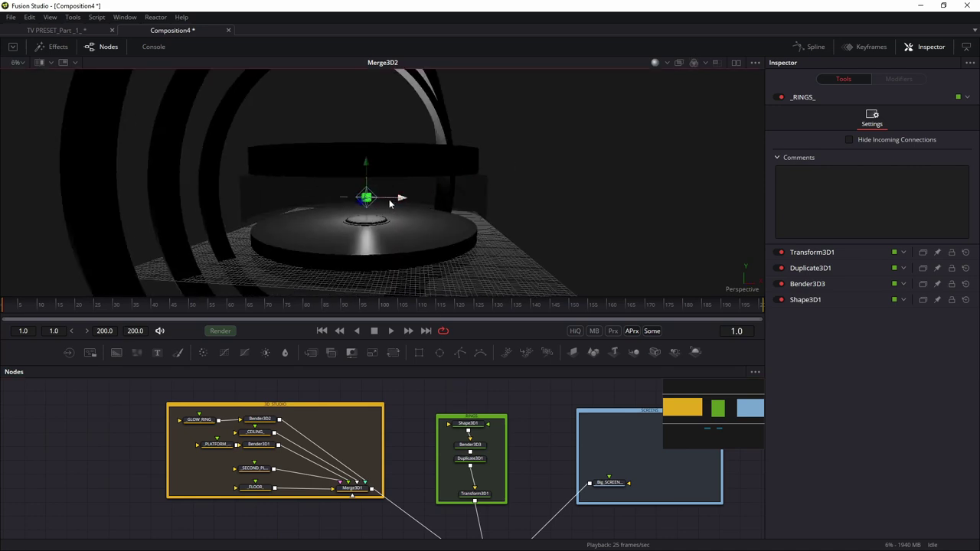